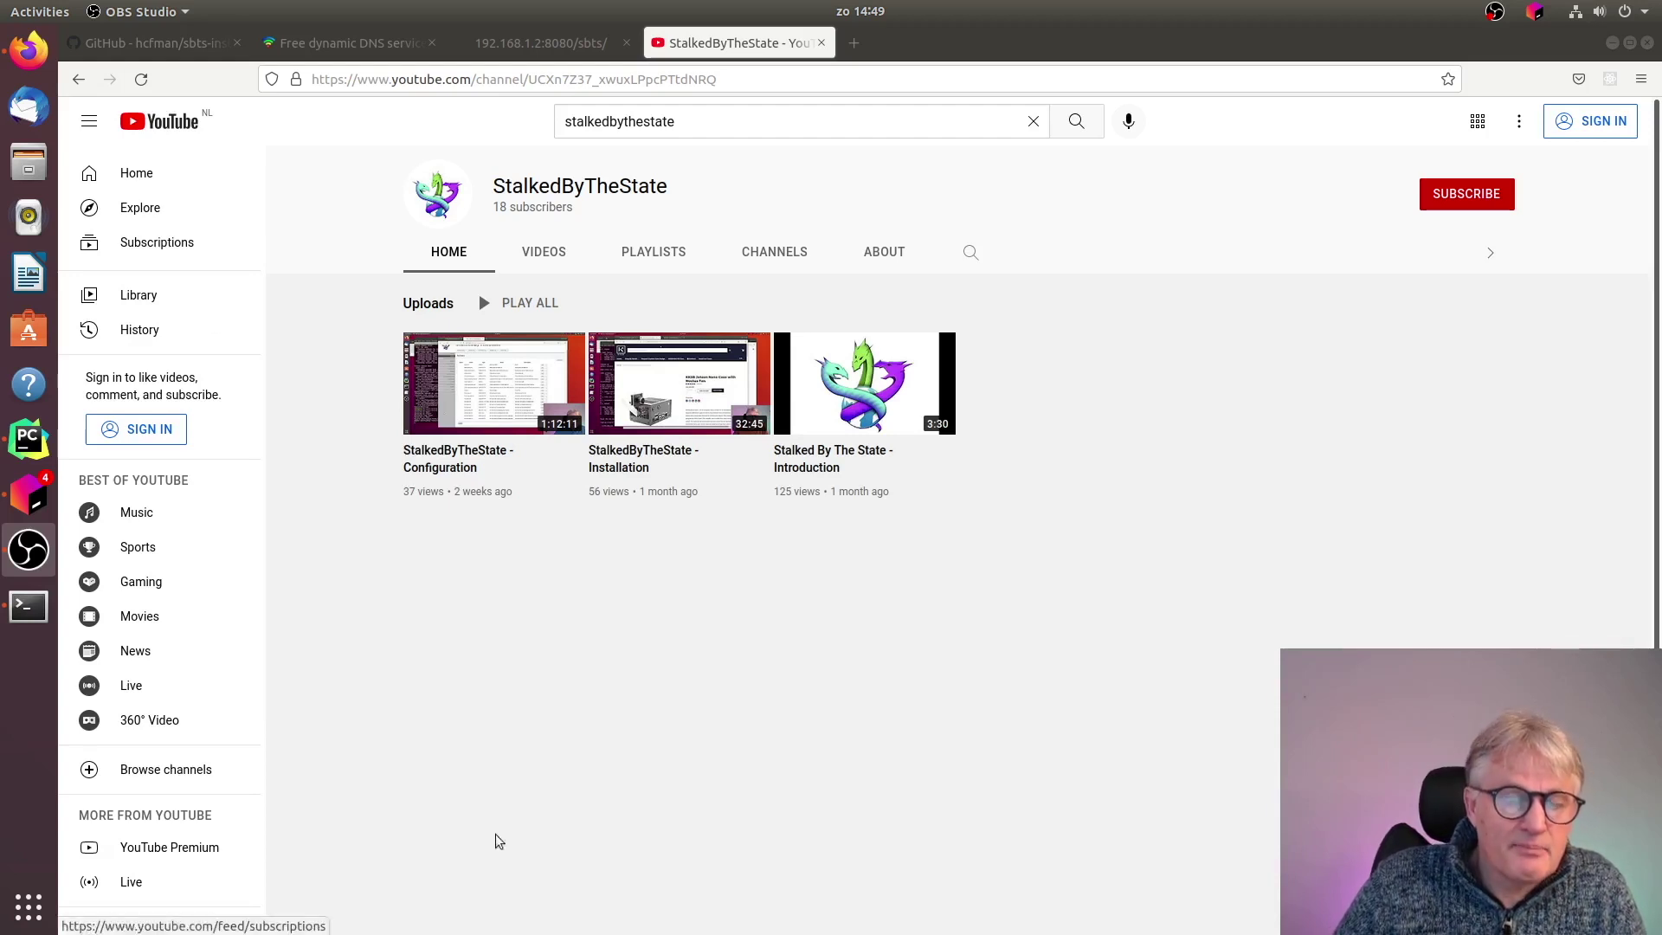
Focus the Firefox window and restore it from full-screen size
{"action": "left_click", "coordinate": [476, 605]}
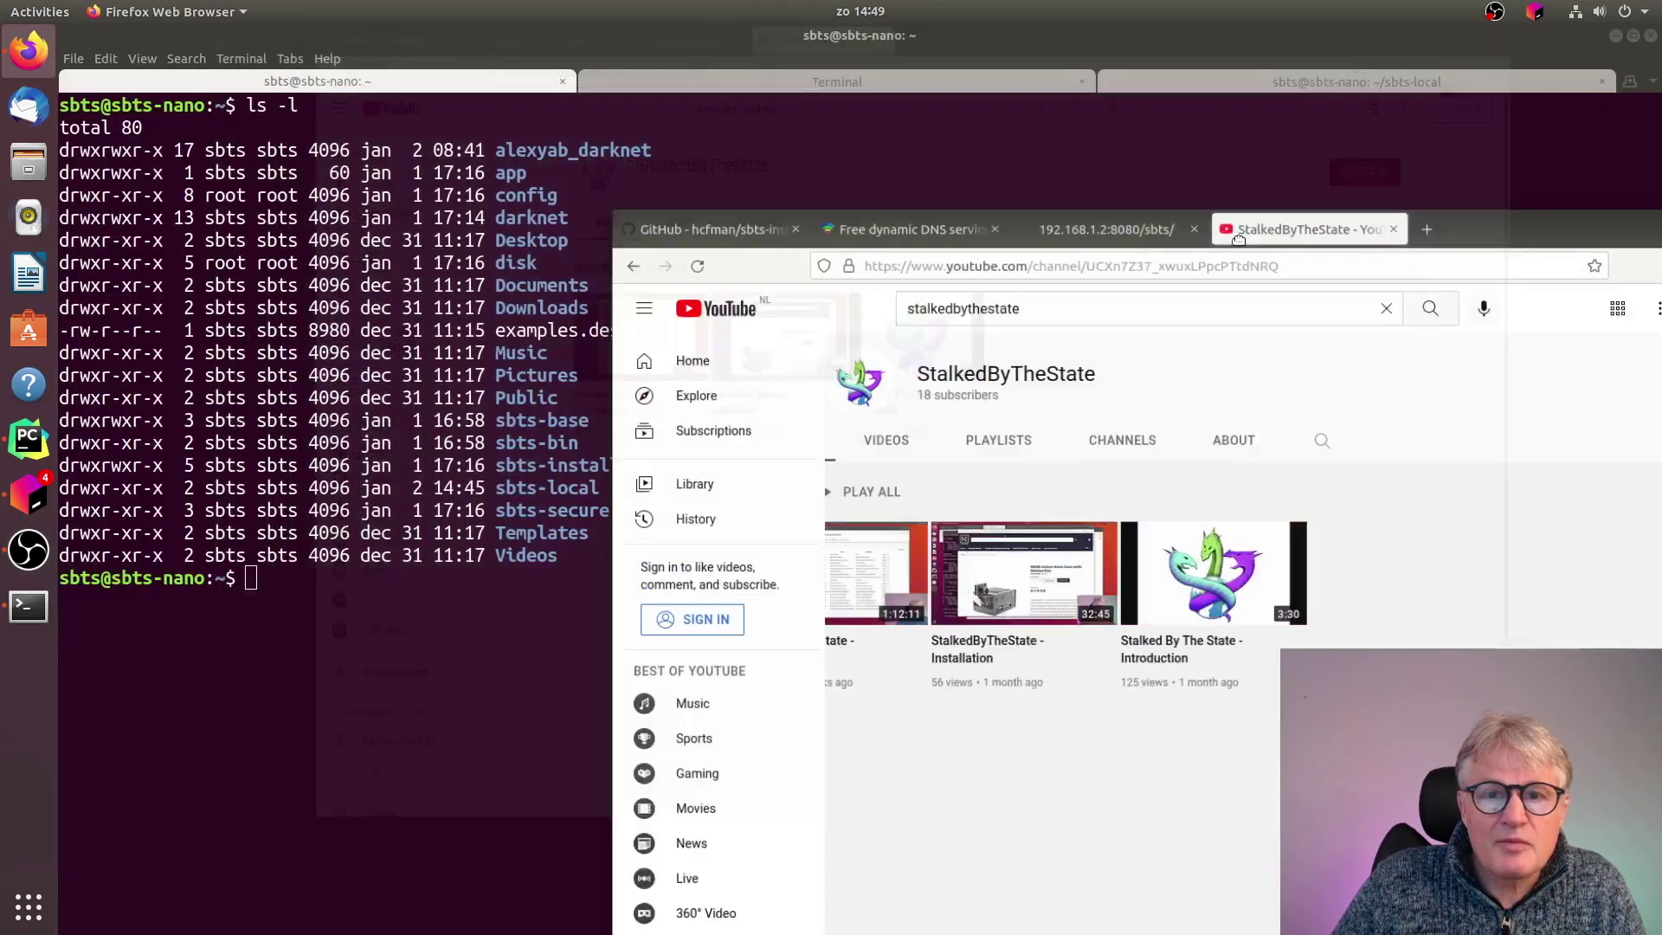
{"action": "double_click", "coordinate": [939, 49]}
Run findmnt and confirm the root filesystem comes from overlayfs-root
{"action": "left_click", "coordinate": [293, 321]}
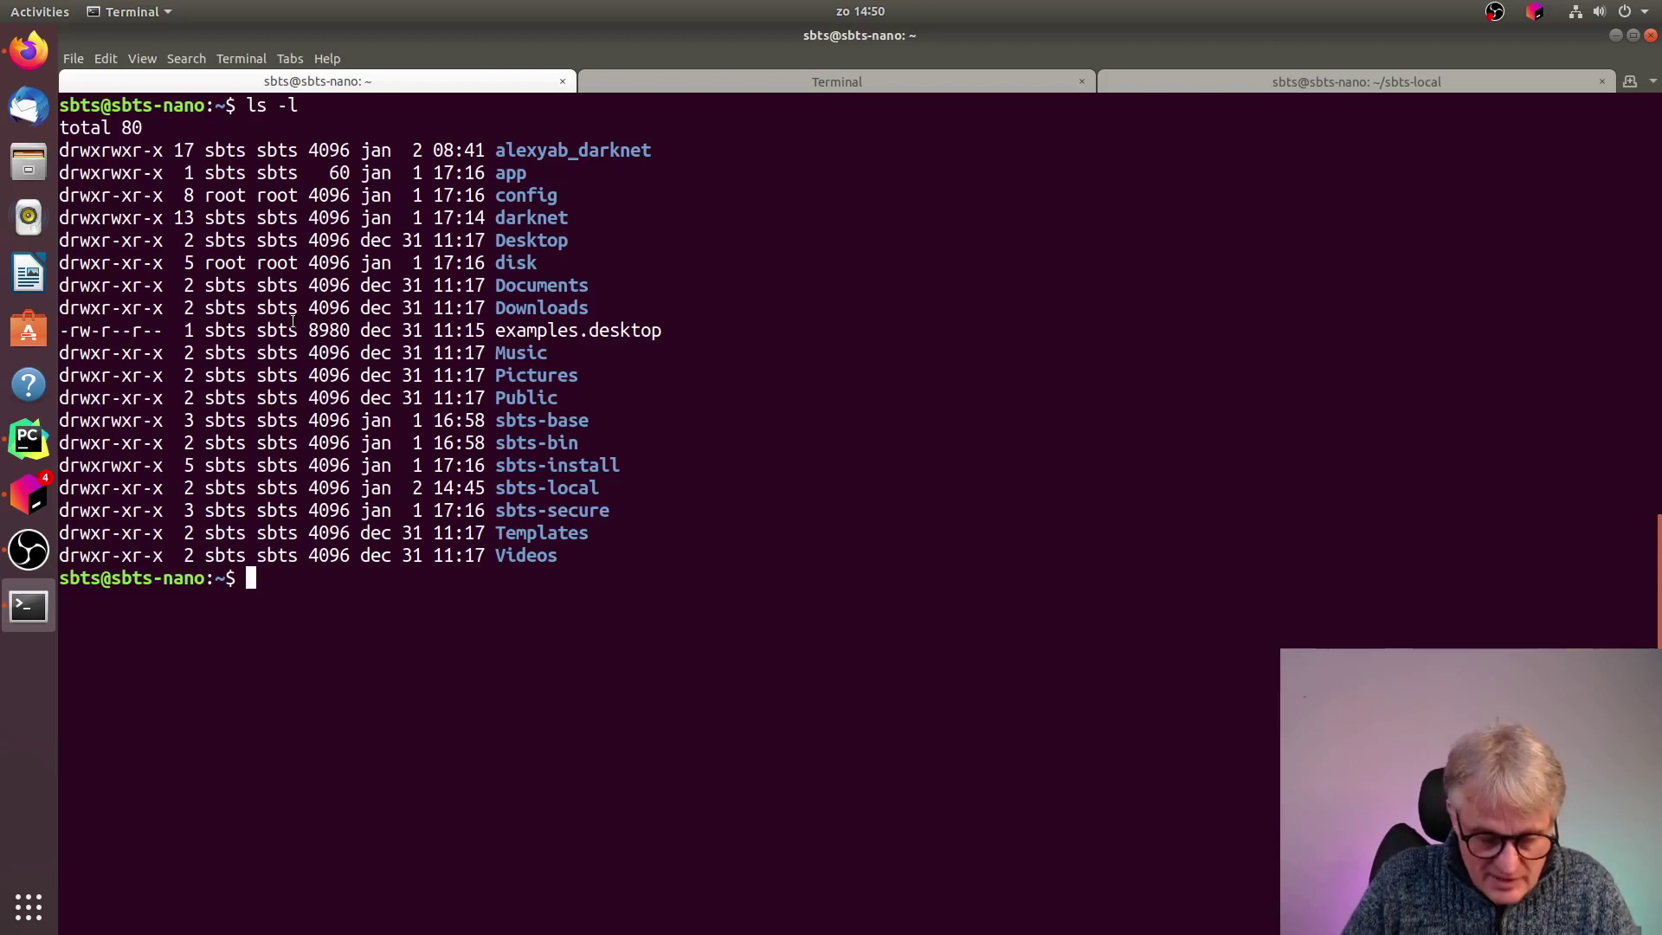
{"action": "type", "text": "findmnt"}
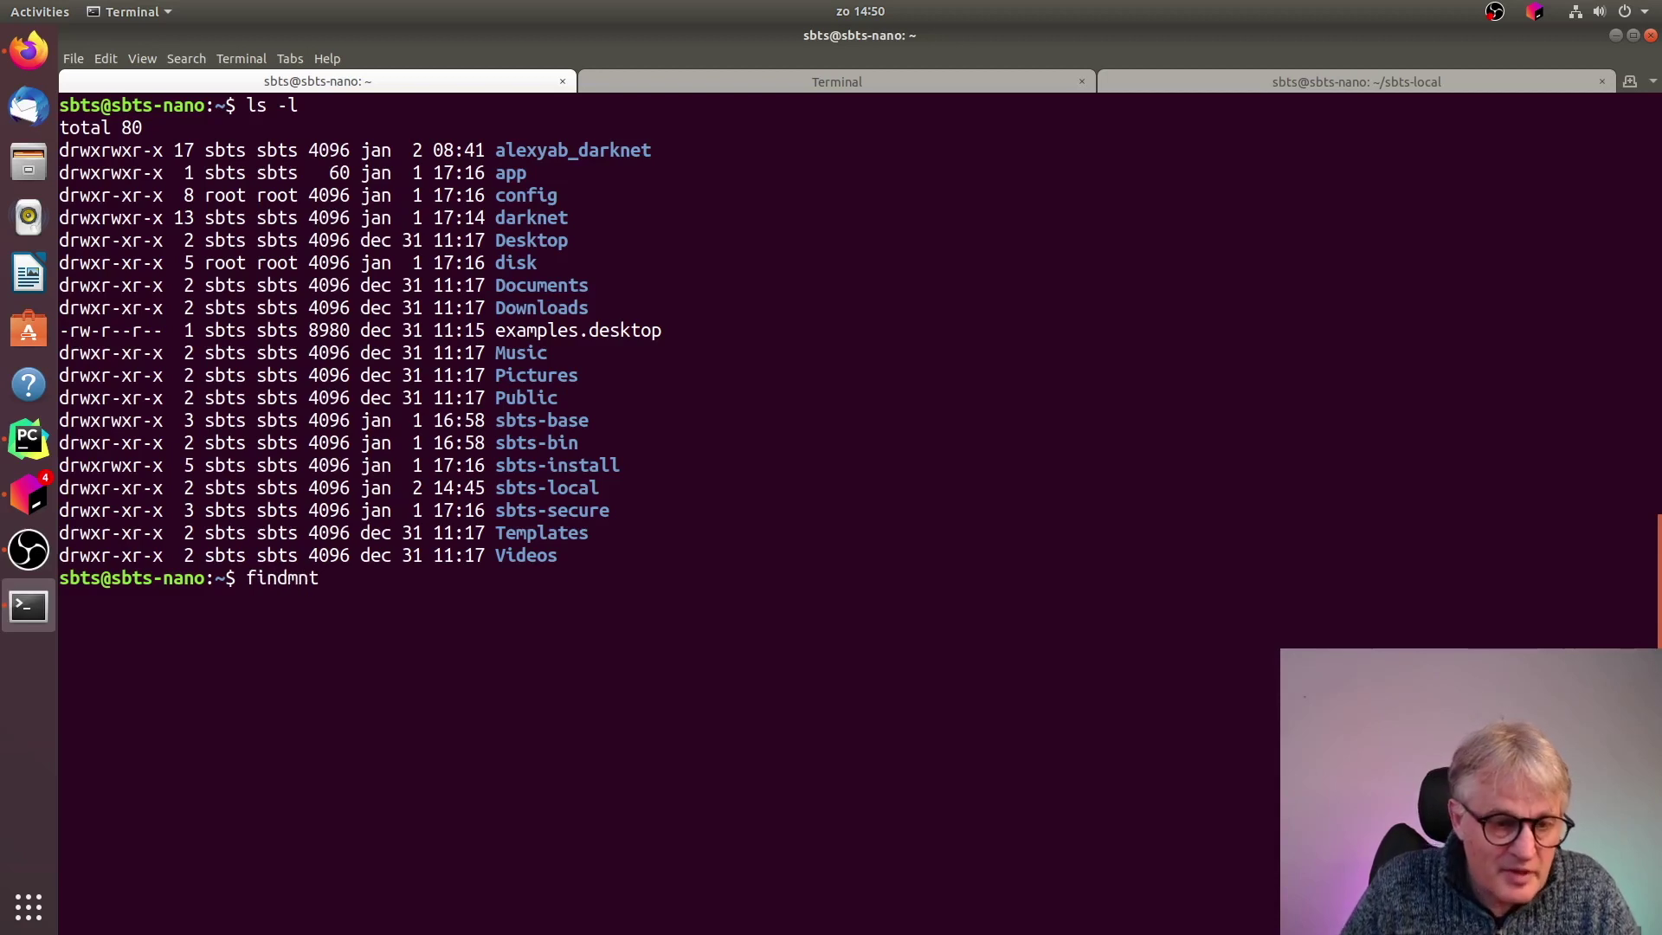
{"action": "key", "text": "Return"}
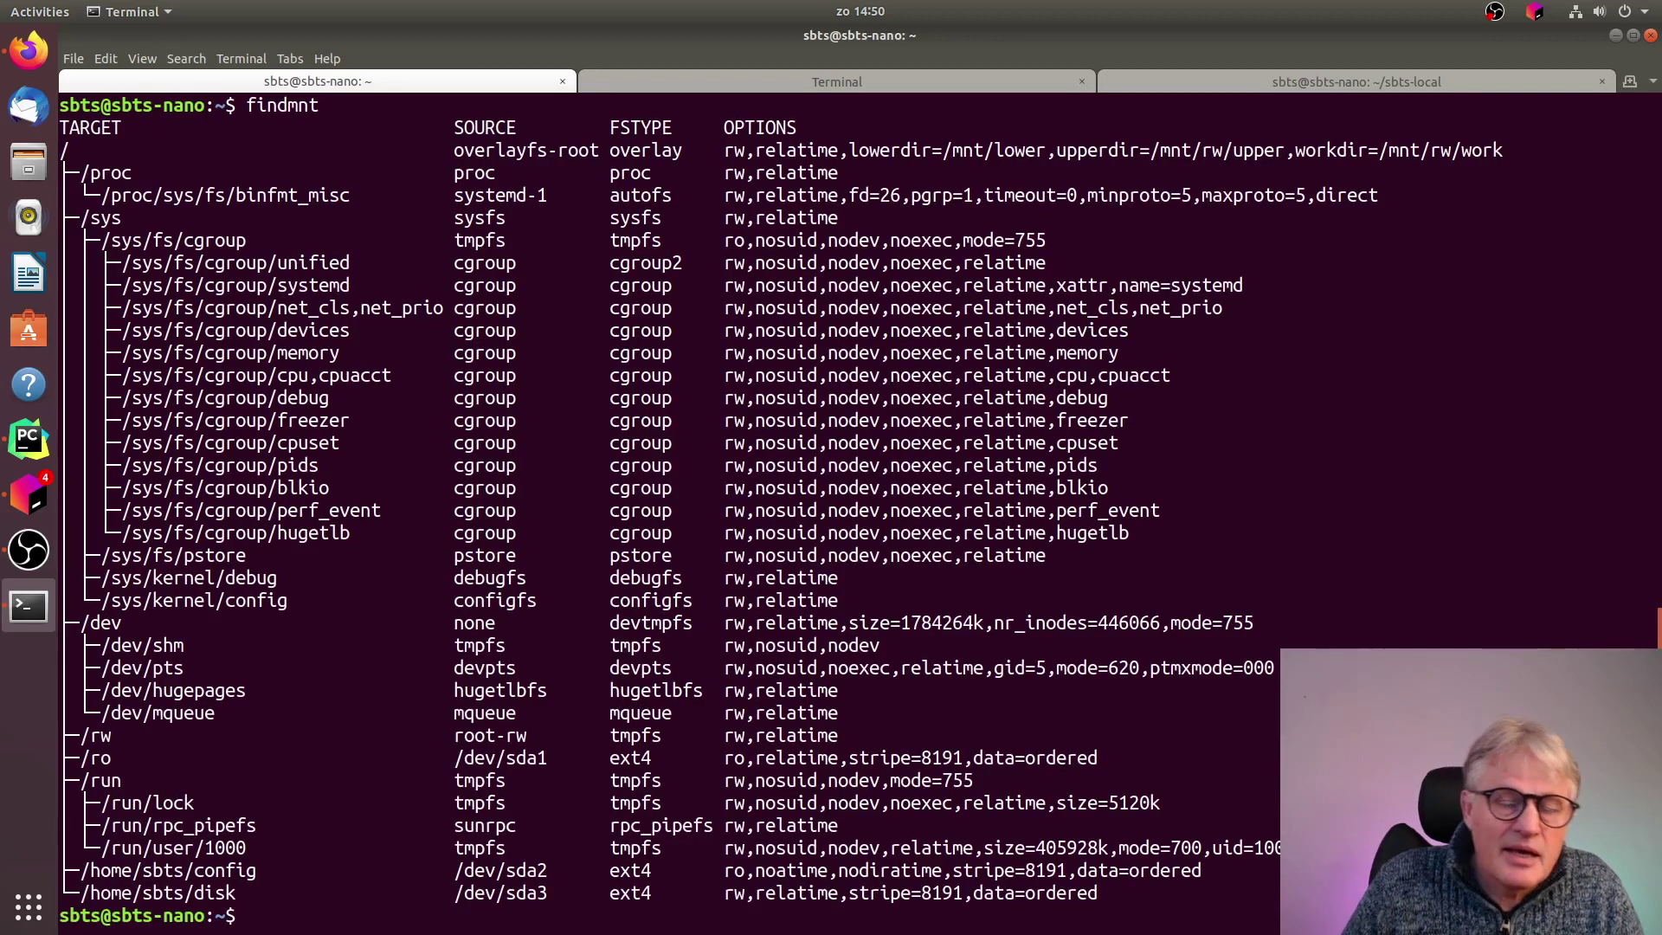
{"action": "double_click", "coordinate": [530, 151]}
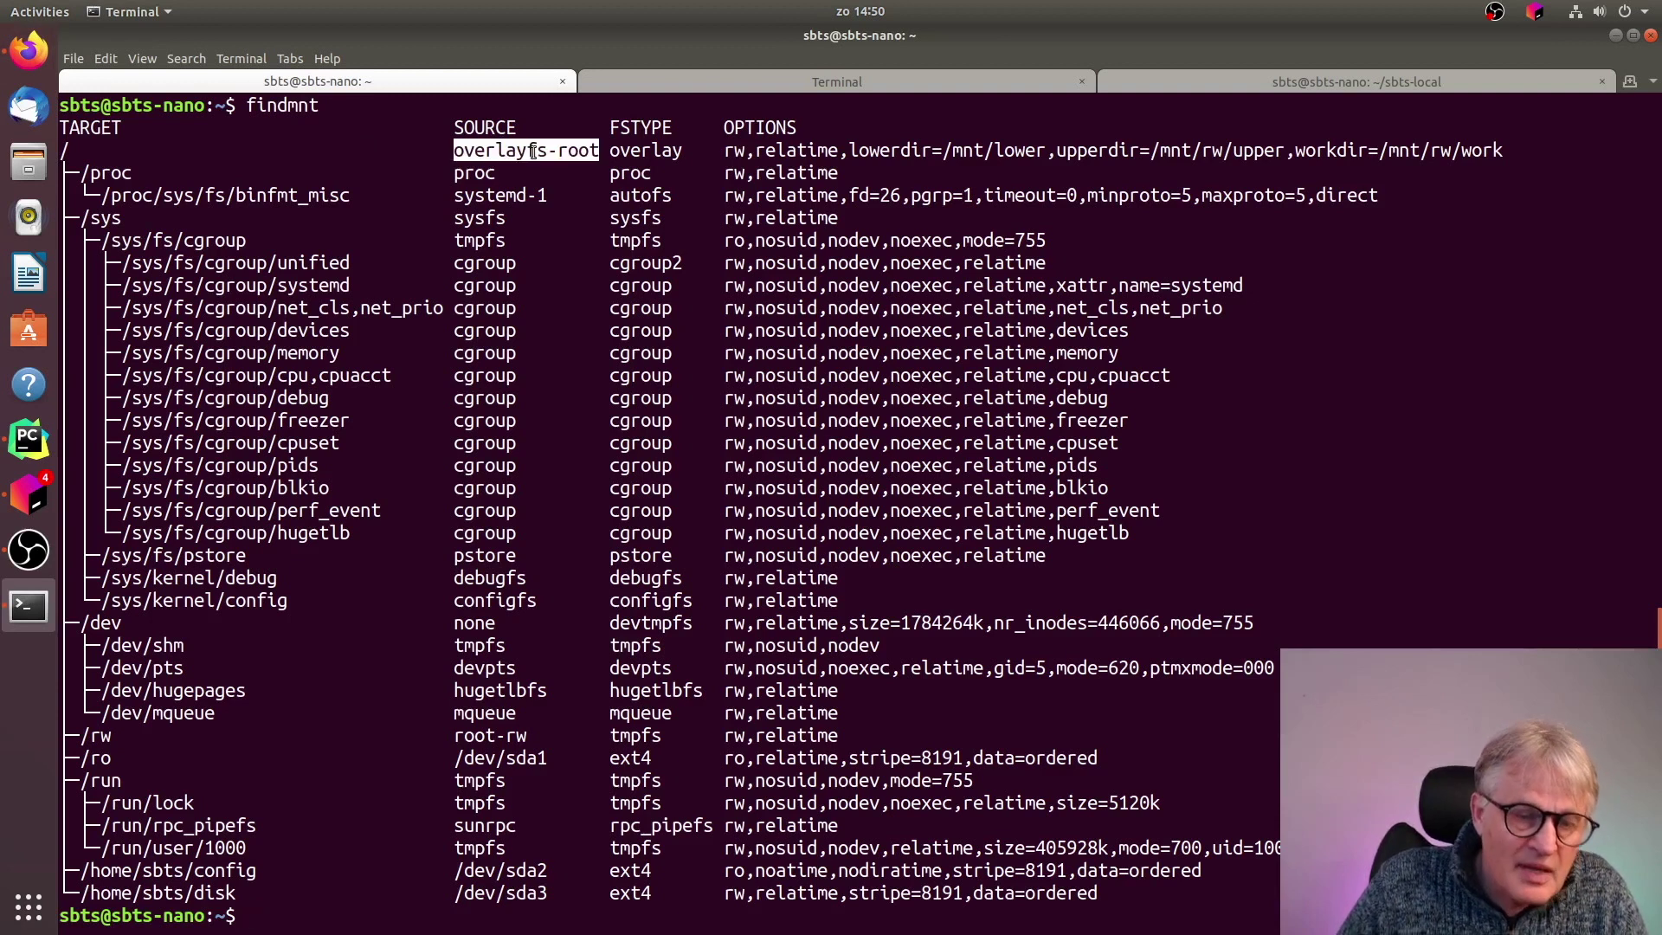
{"action": "left_click", "coordinate": [644, 263]}
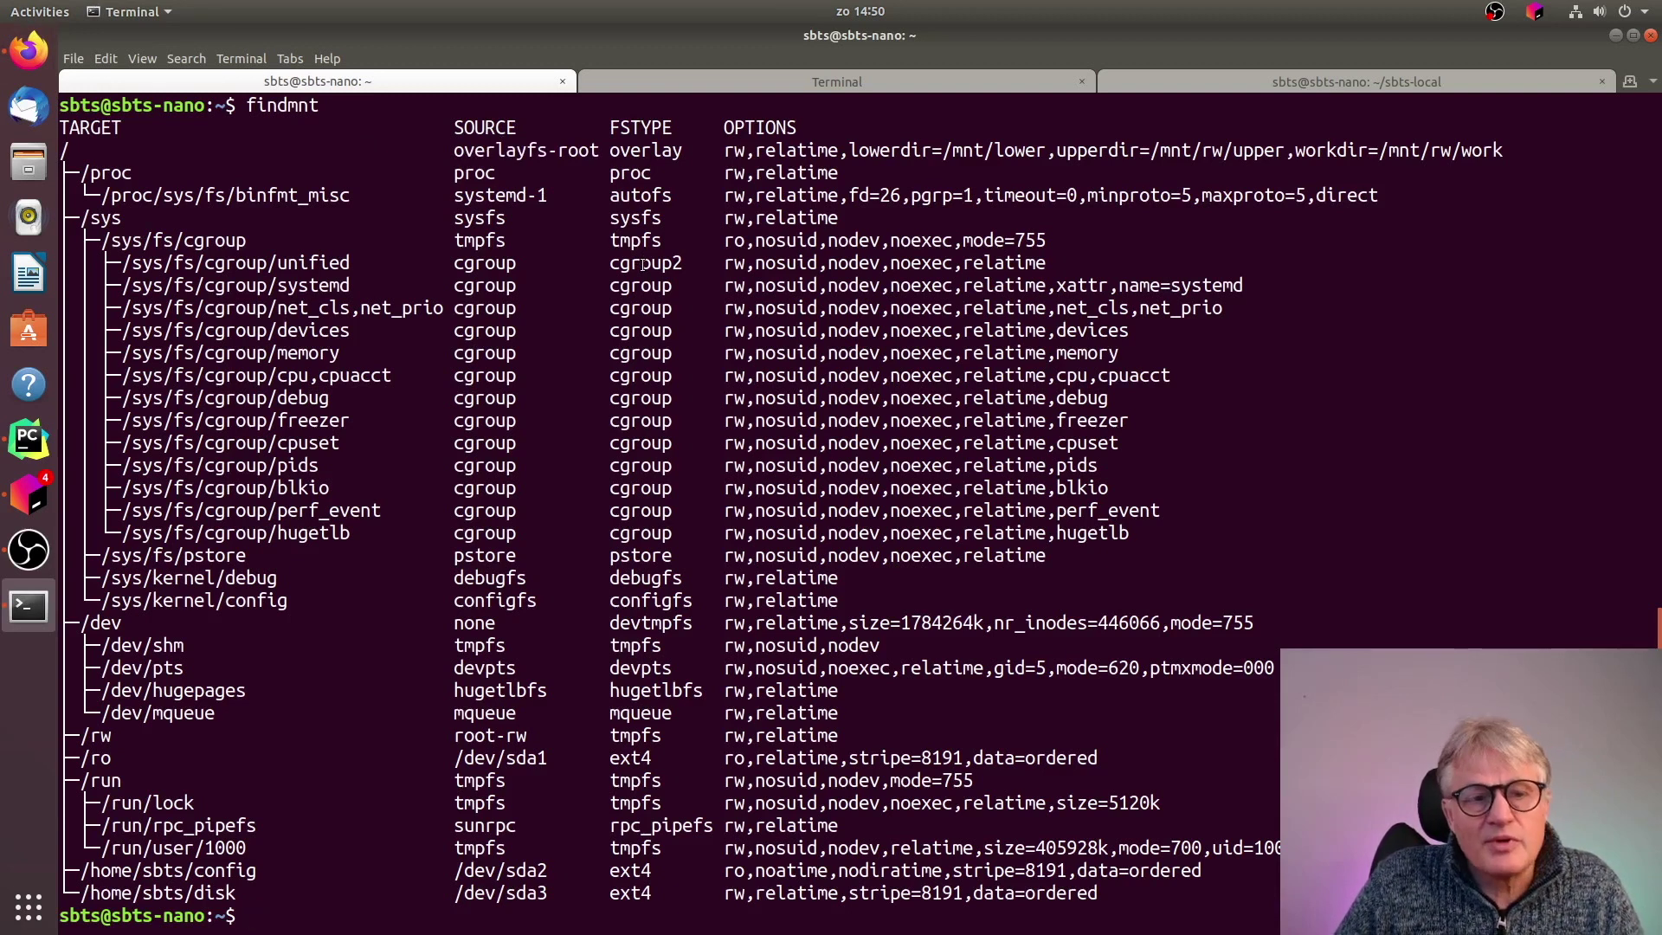
Return to the home directory and list its contents
{"action": "type", "text": "cd"}
{"action": "key", "text": "Return"}
{"action": "type", "text": "ls -l"}
{"action": "key", "text": "Return"}
Enter sbts-bin and list its make_readonly, make_readwrite and mount scripts
{"action": "type", "text": "cd sbts-sbin"}
{"action": "key", "text": "BackSpace"}
{"action": "key", "text": "BackSpace"}
{"action": "key", "text": "BackSpace"}
{"action": "key", "text": "BackSpace"}
{"action": "type", "text": "bin"}
{"action": "key", "text": "Return"}
{"action": "type", "text": "l s-l"}
{"action": "key", "text": "Return"}
{"action": "type", "text": "s"}
{"action": "key", "text": "ctrl+c"}
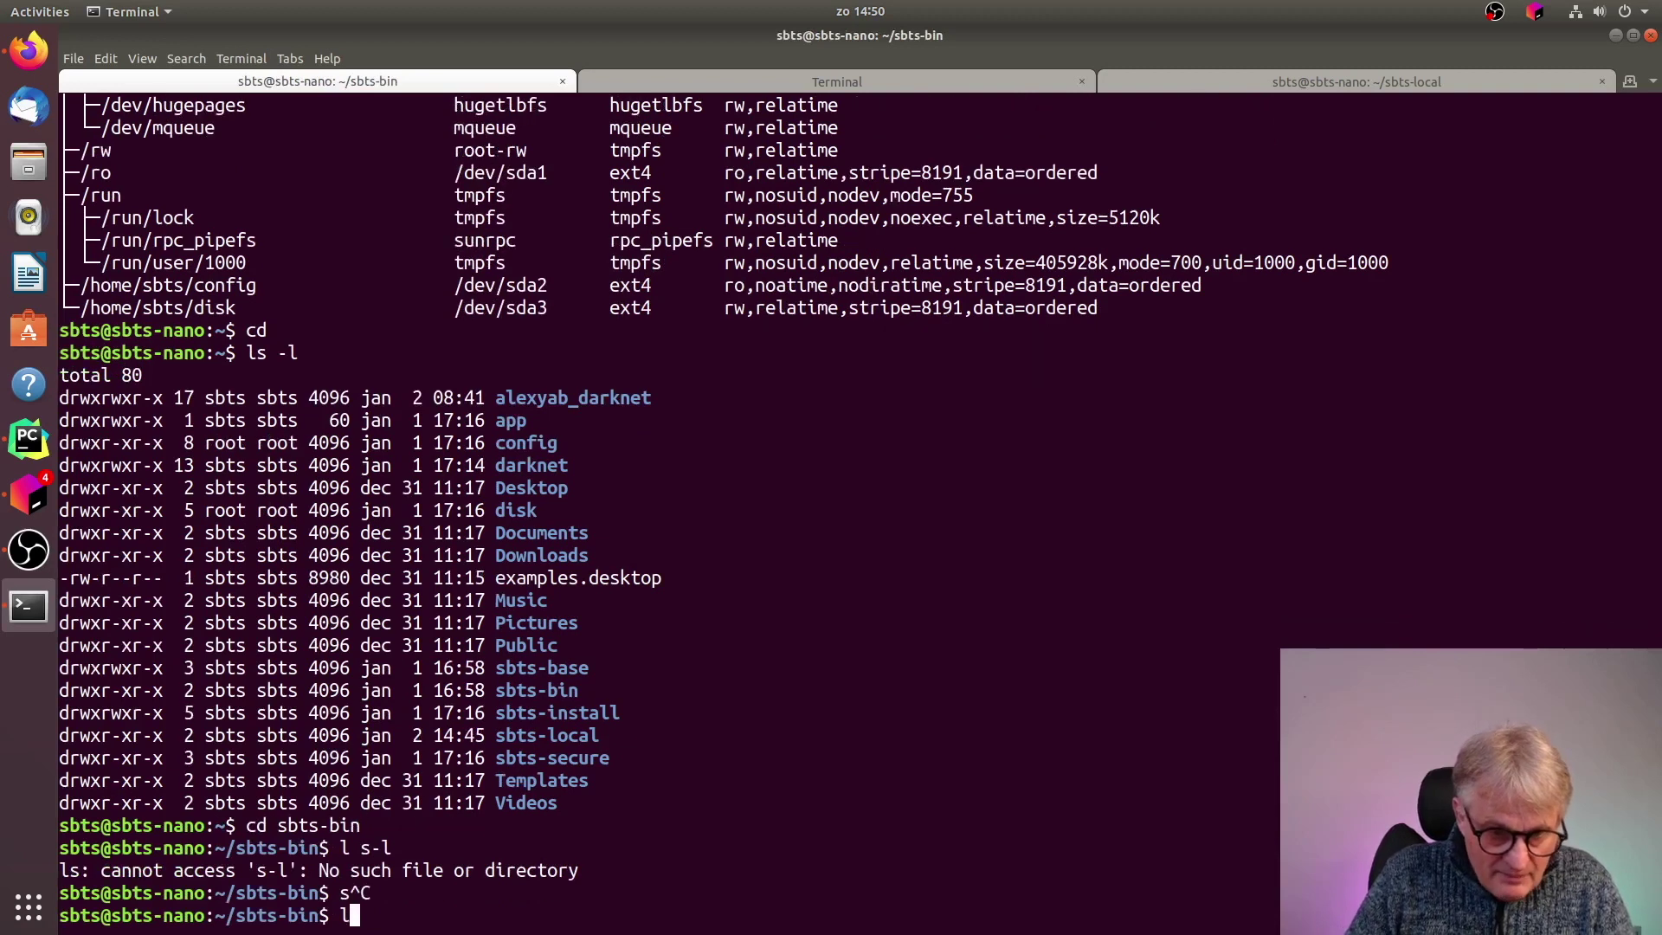
{"action": "type", "text": "ls -l"}
{"action": "key", "text": "Return"}
{"action": "type", "text": "sudo ./"}
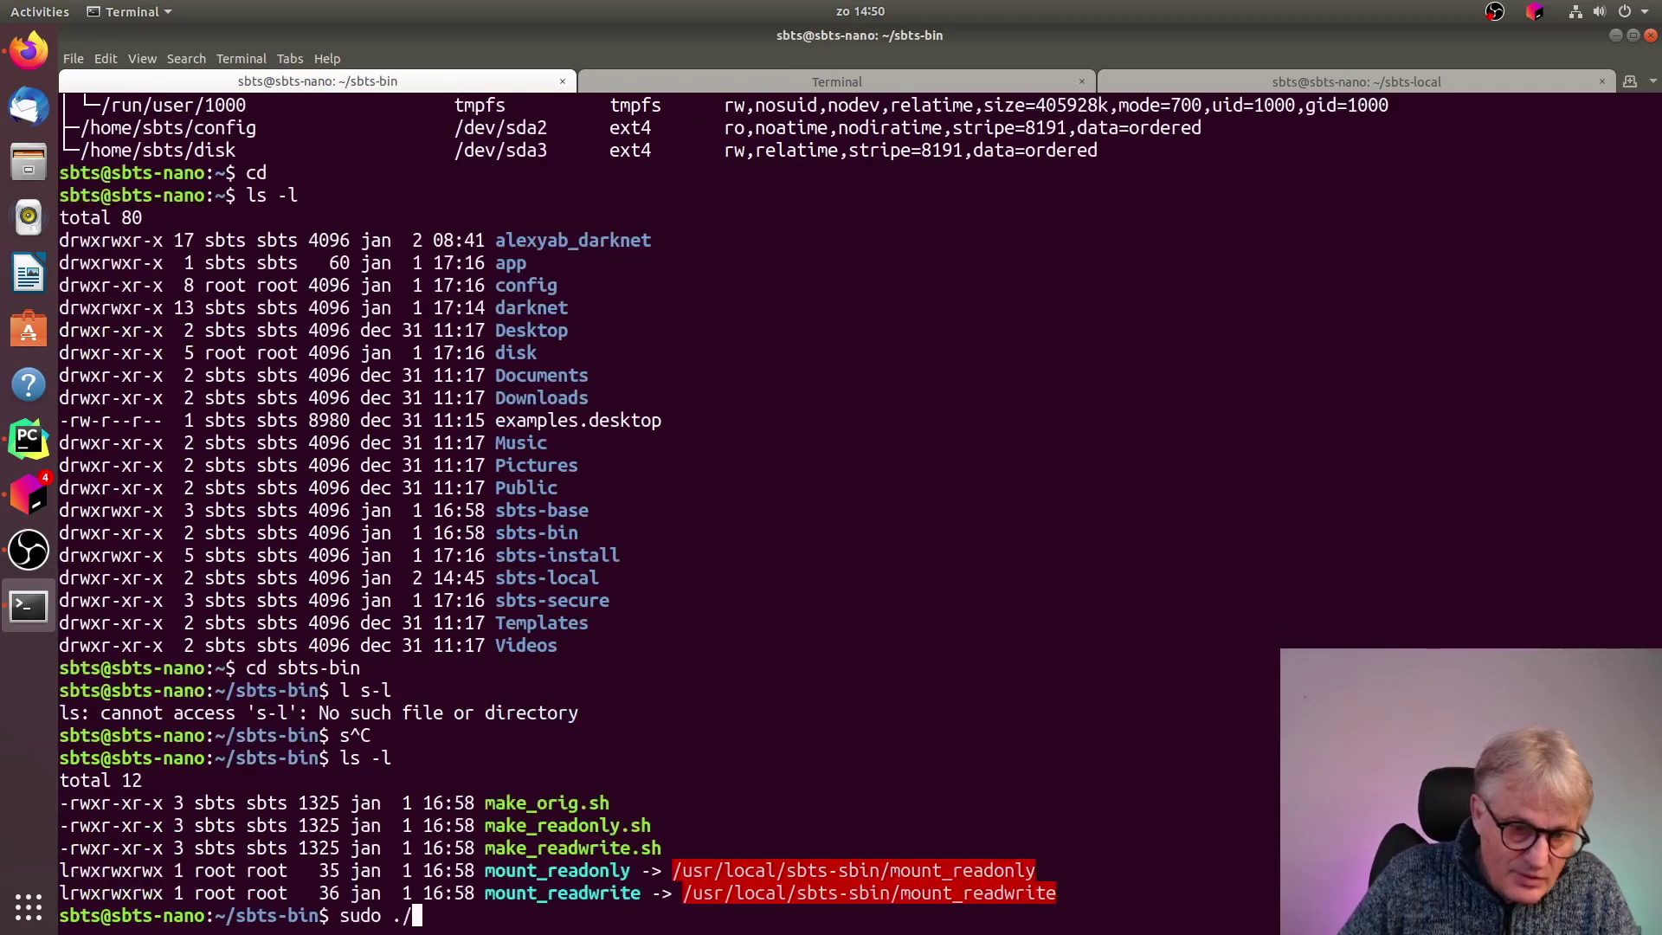
Run make_readwrite.sh with sudo to switch the device to read-write mode
{"action": "double_click", "coordinate": [596, 850]}
{"action": "middle_click", "coordinate": [860, 721]}
{"action": "key", "text": "Return"}
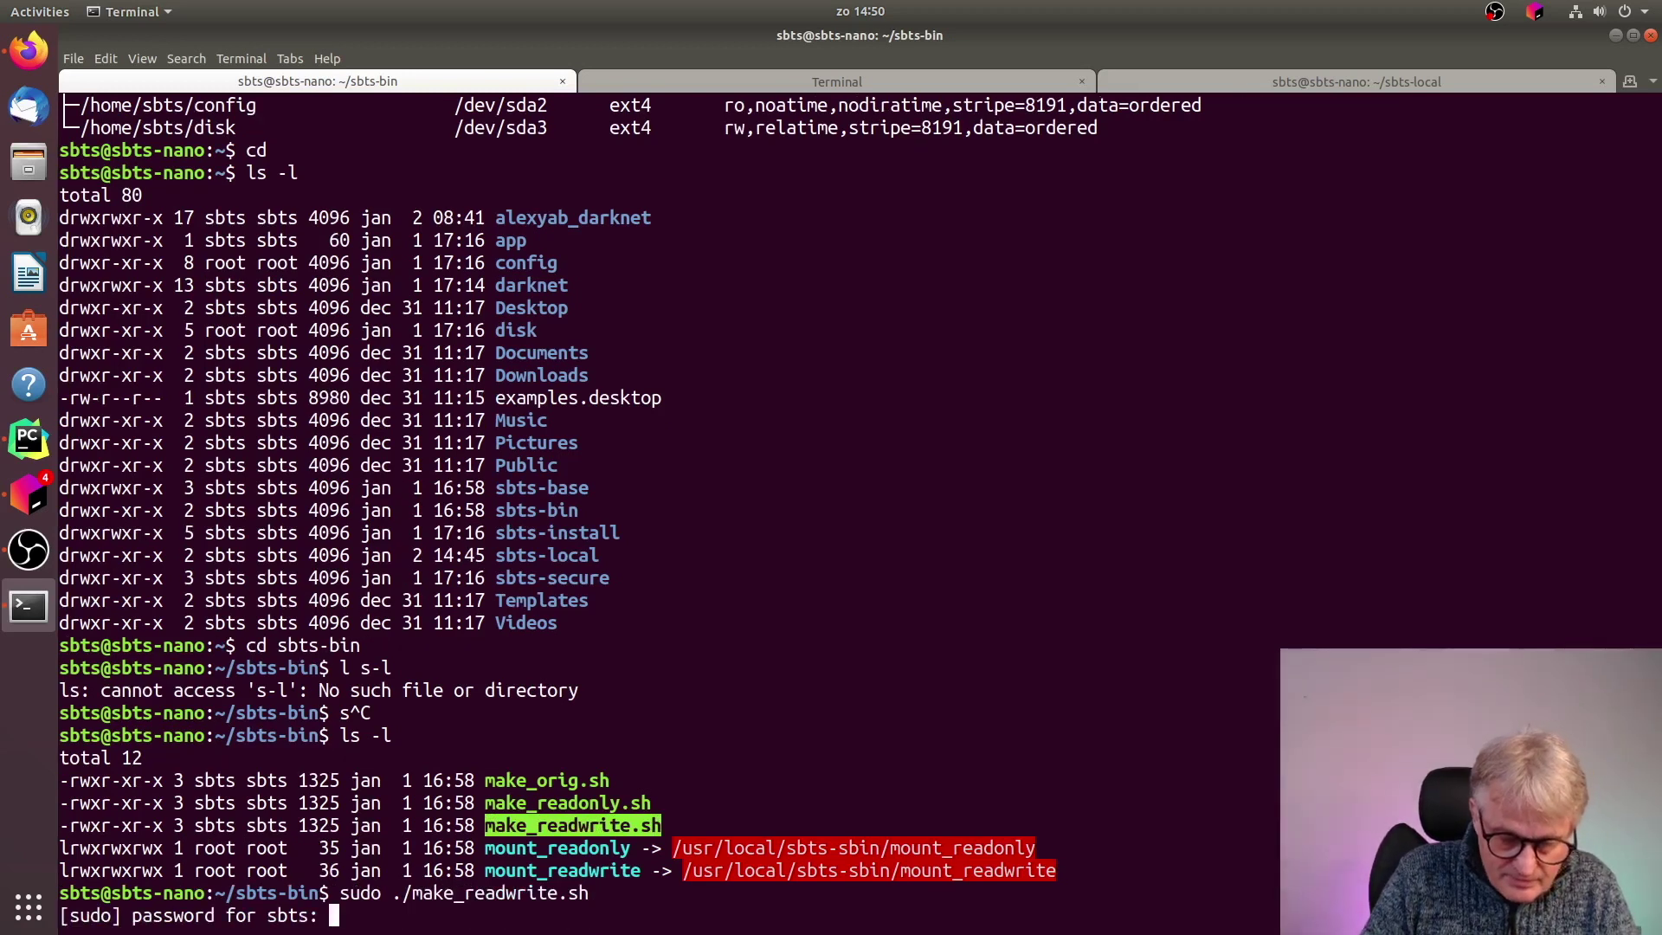
Reboot the device with sudo reboot and log back in
{"action": "key", "text": "Return"}
{"action": "type", "text": "sudo r"}
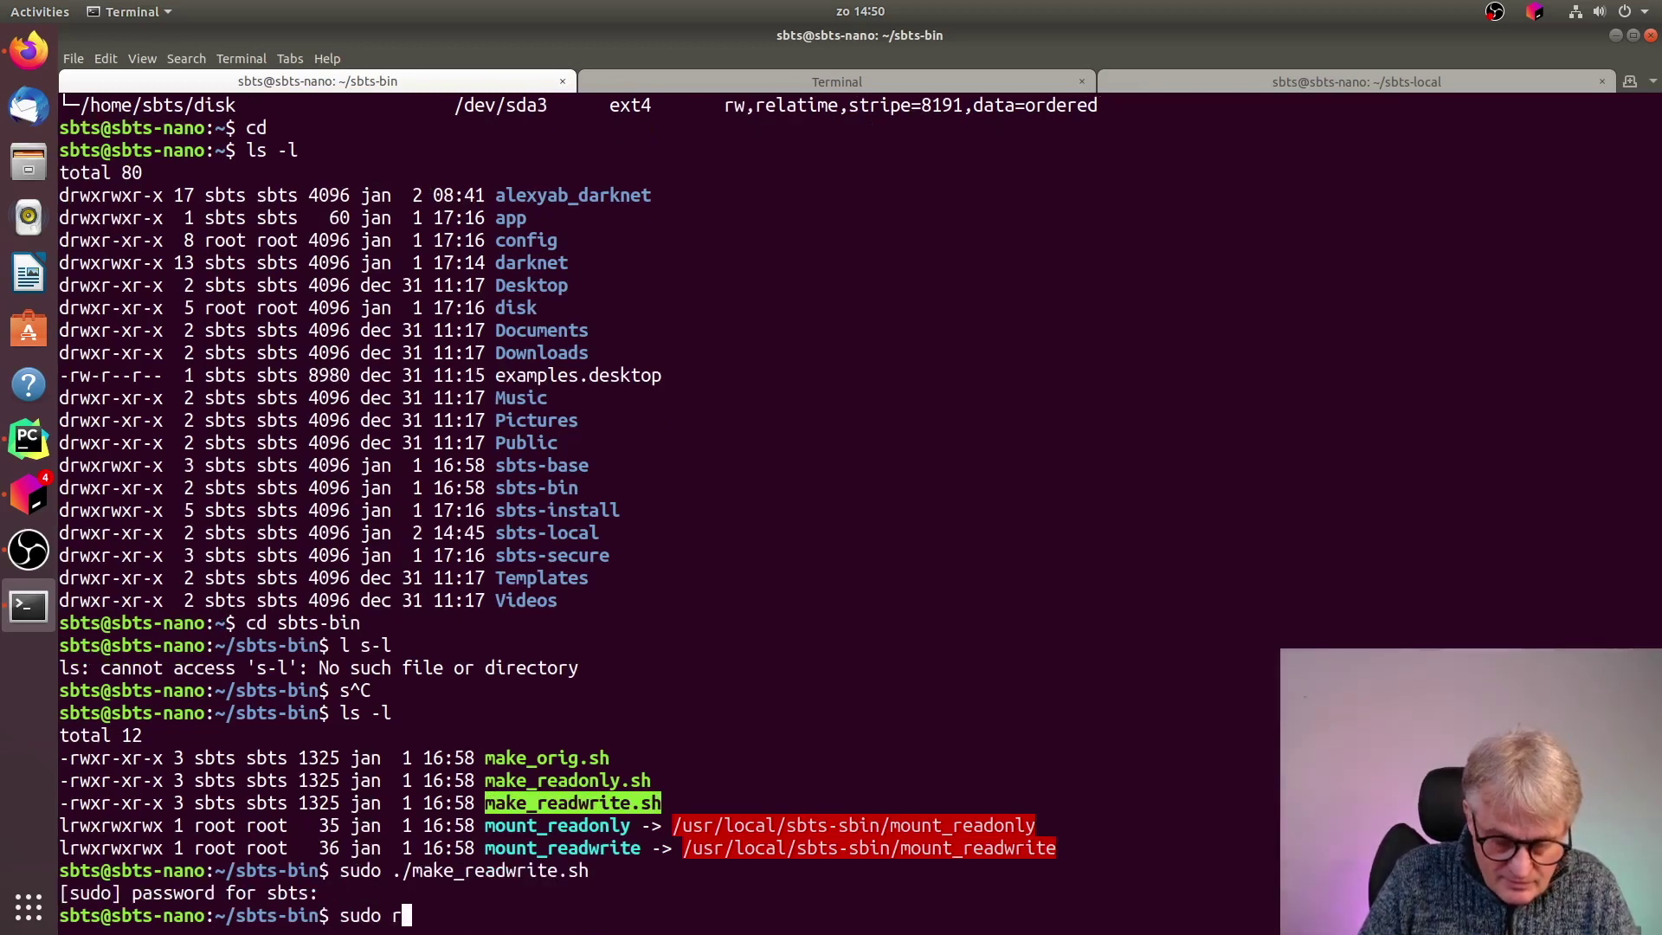
{"action": "type", "text": "eboot"}
{"action": "key", "text": "Return"}
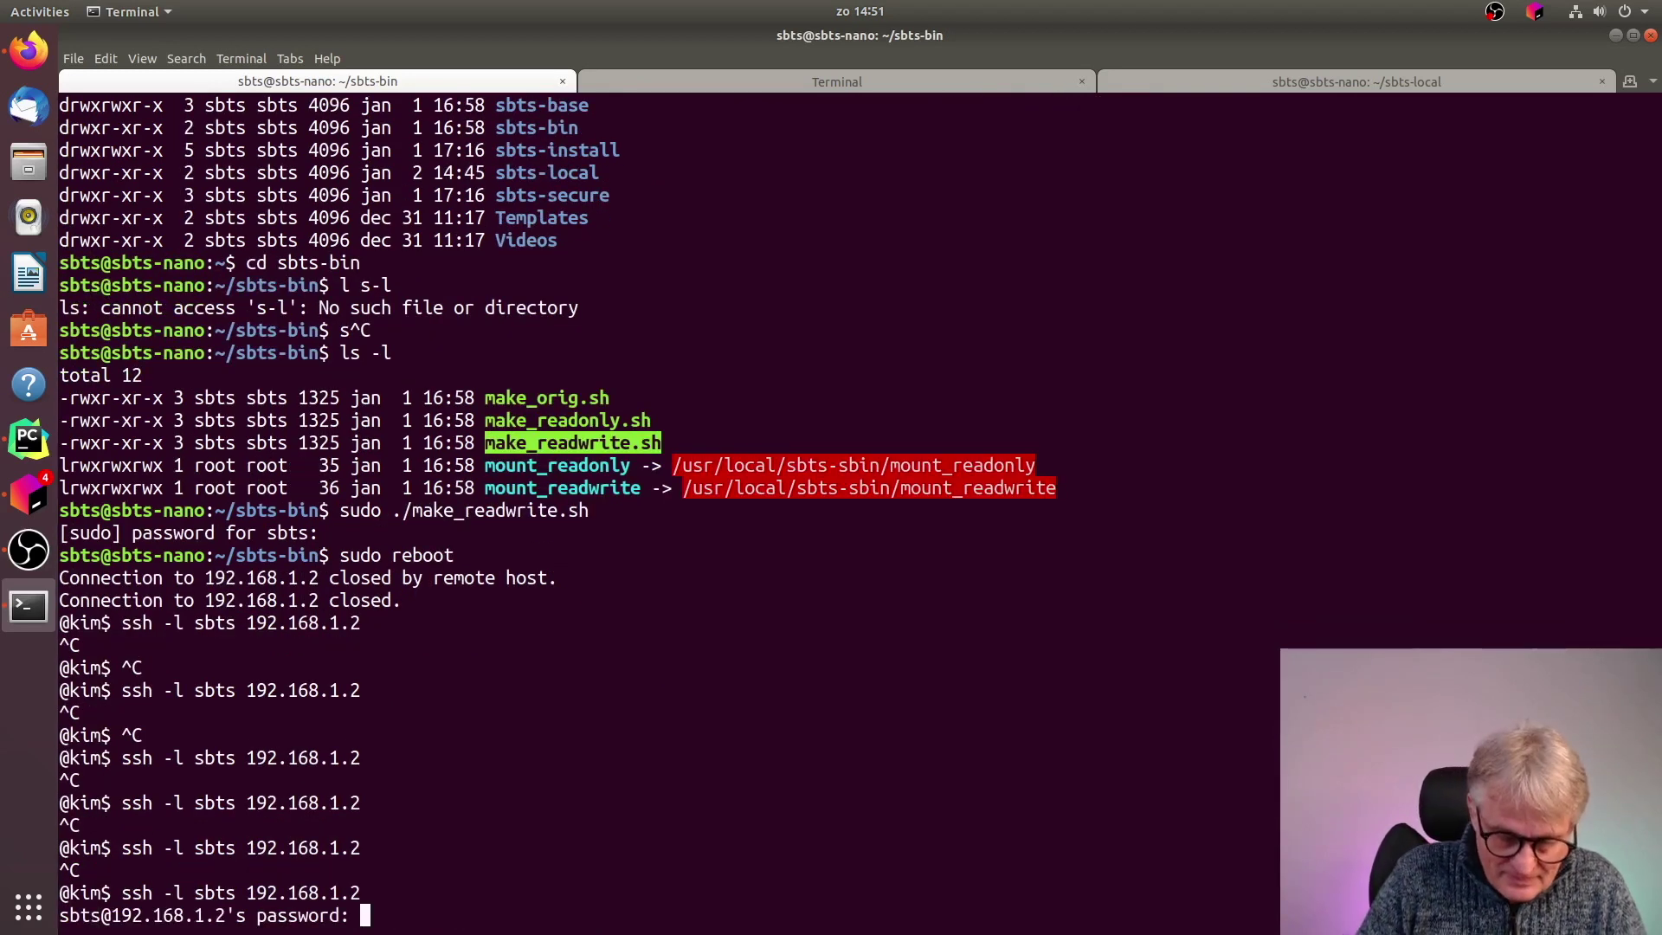
{"action": "key", "text": "Return"}
Confirm with findmnt that root now mounts from /dev/sda1, then list the home directory
{"action": "type", "text": "findmnt"}
{"action": "key", "text": "Return"}
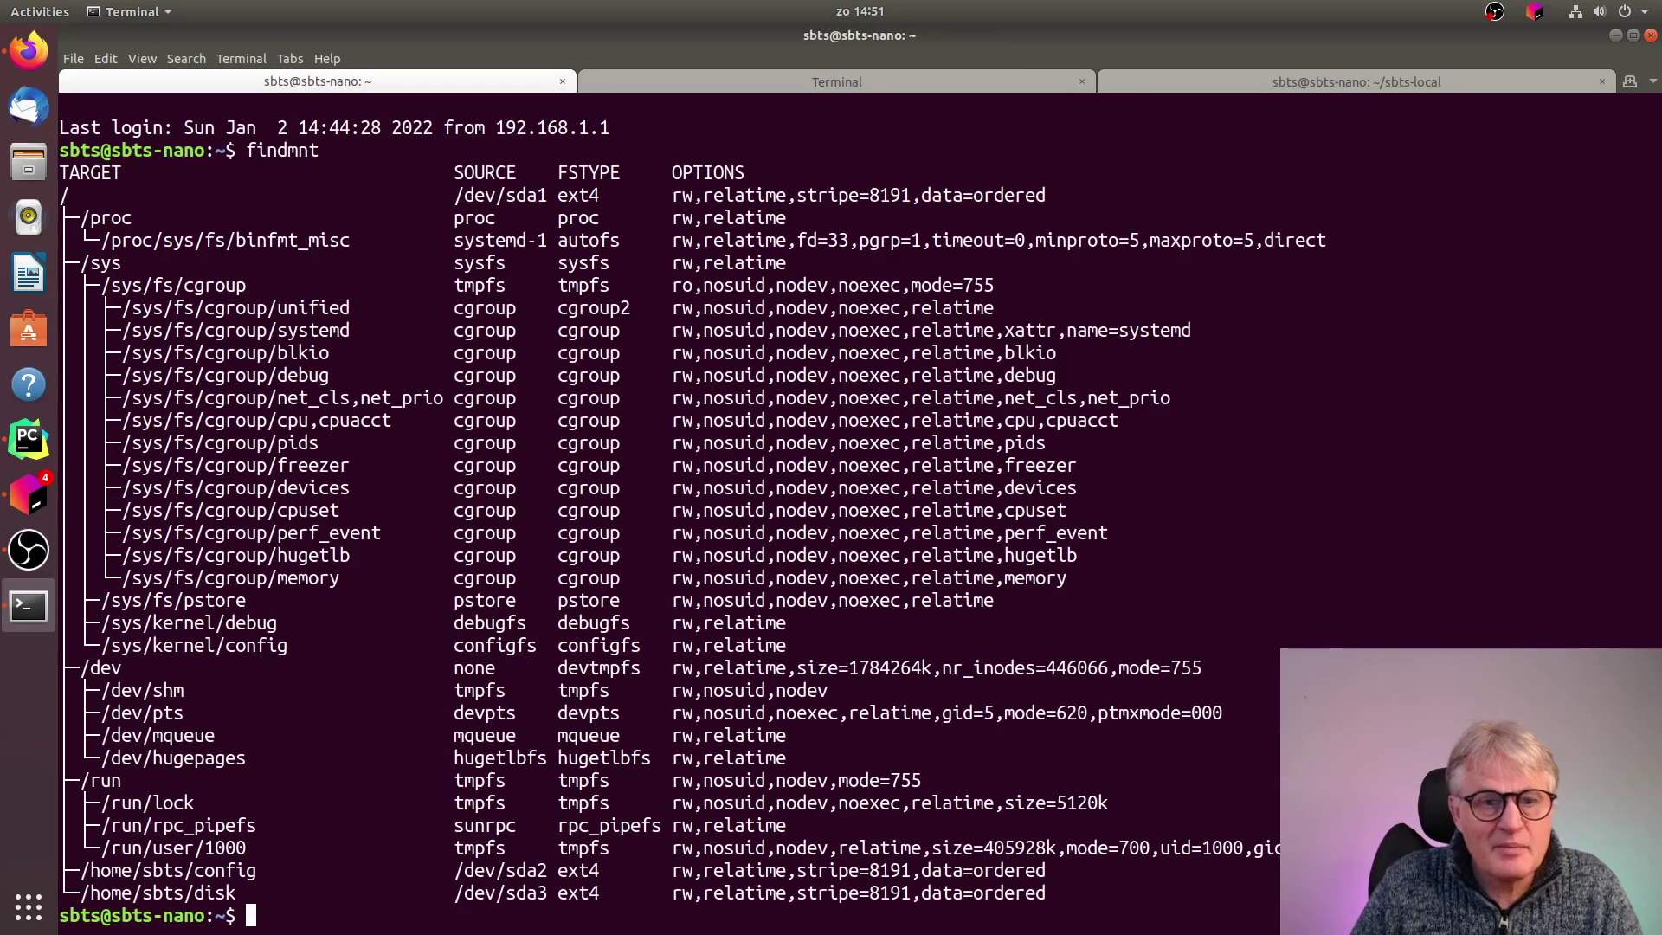
{"action": "double_click", "coordinate": [507, 196]}
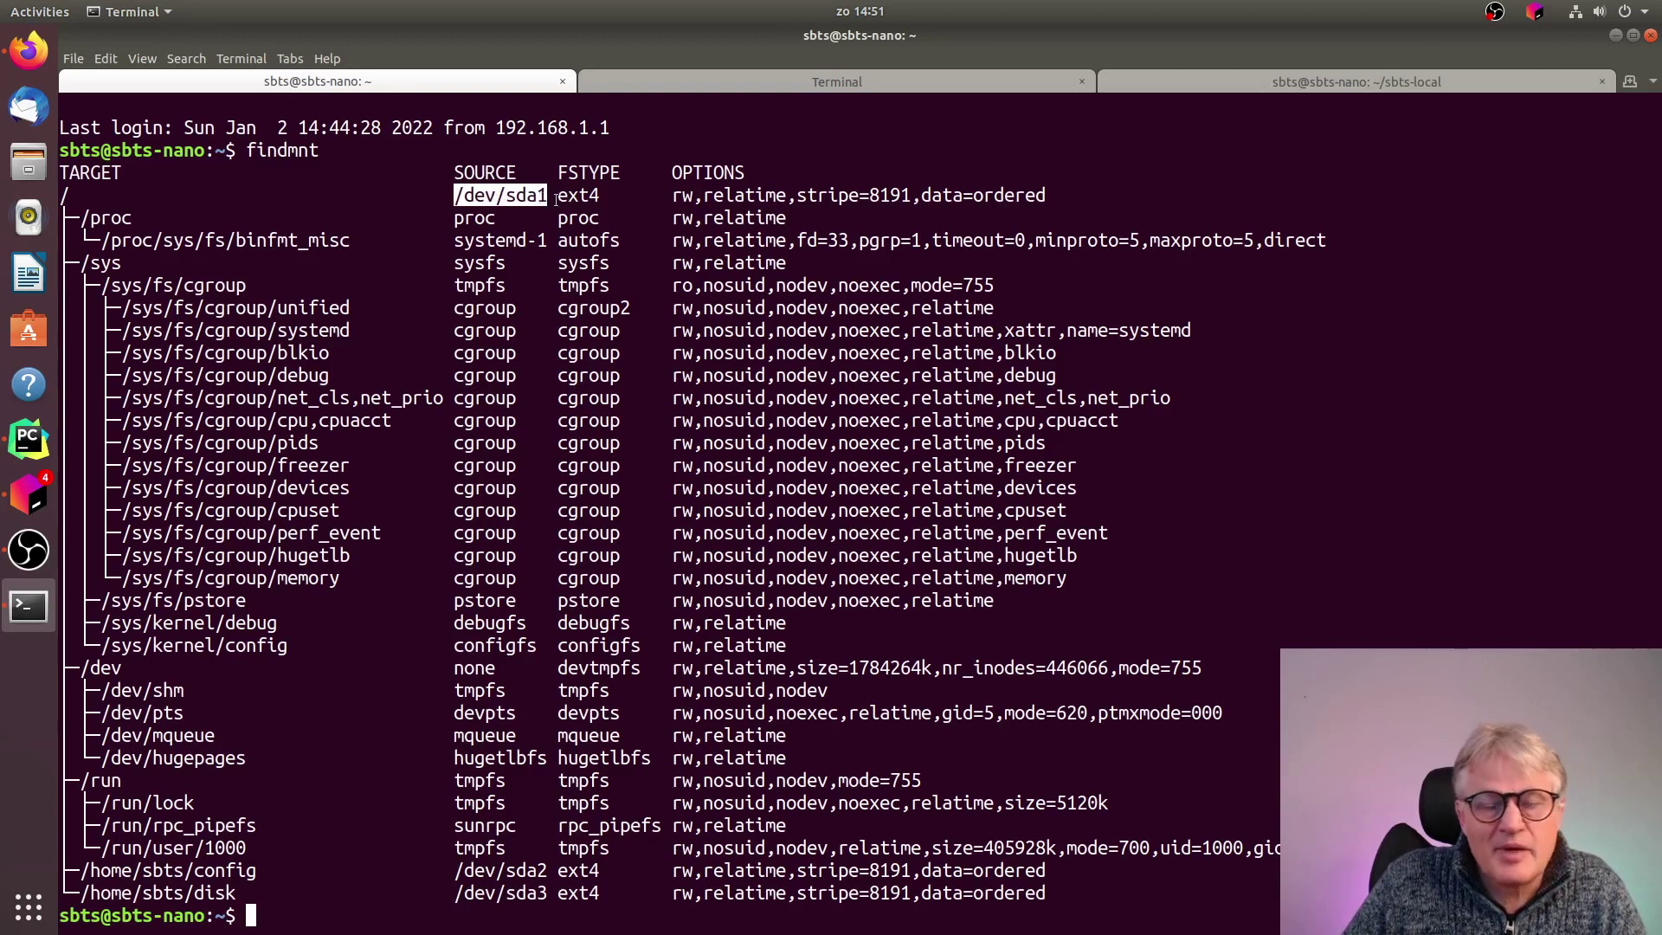
{"action": "type", "text": "ls -l"}
{"action": "key", "text": "Return"}
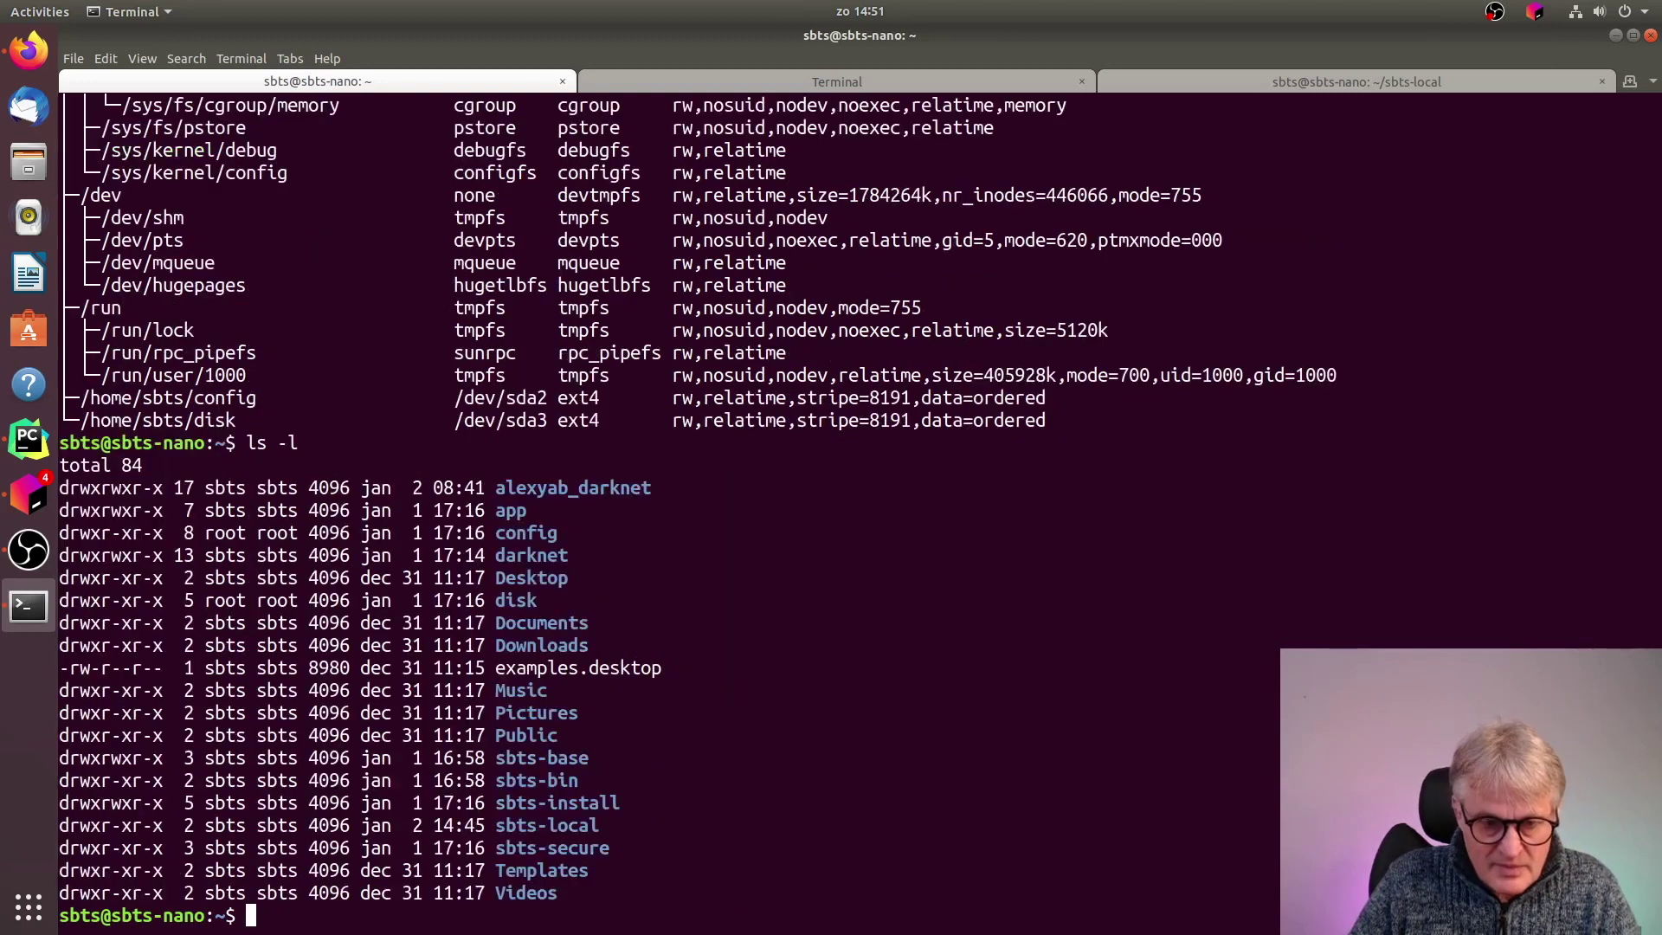
Open the System Status page in the StalkedByTheState web UI at 192.168.1.2:8080/sbts/
{"action": "left_click", "coordinate": [36, 55]}
{"action": "left_click", "coordinate": [1190, 254]}
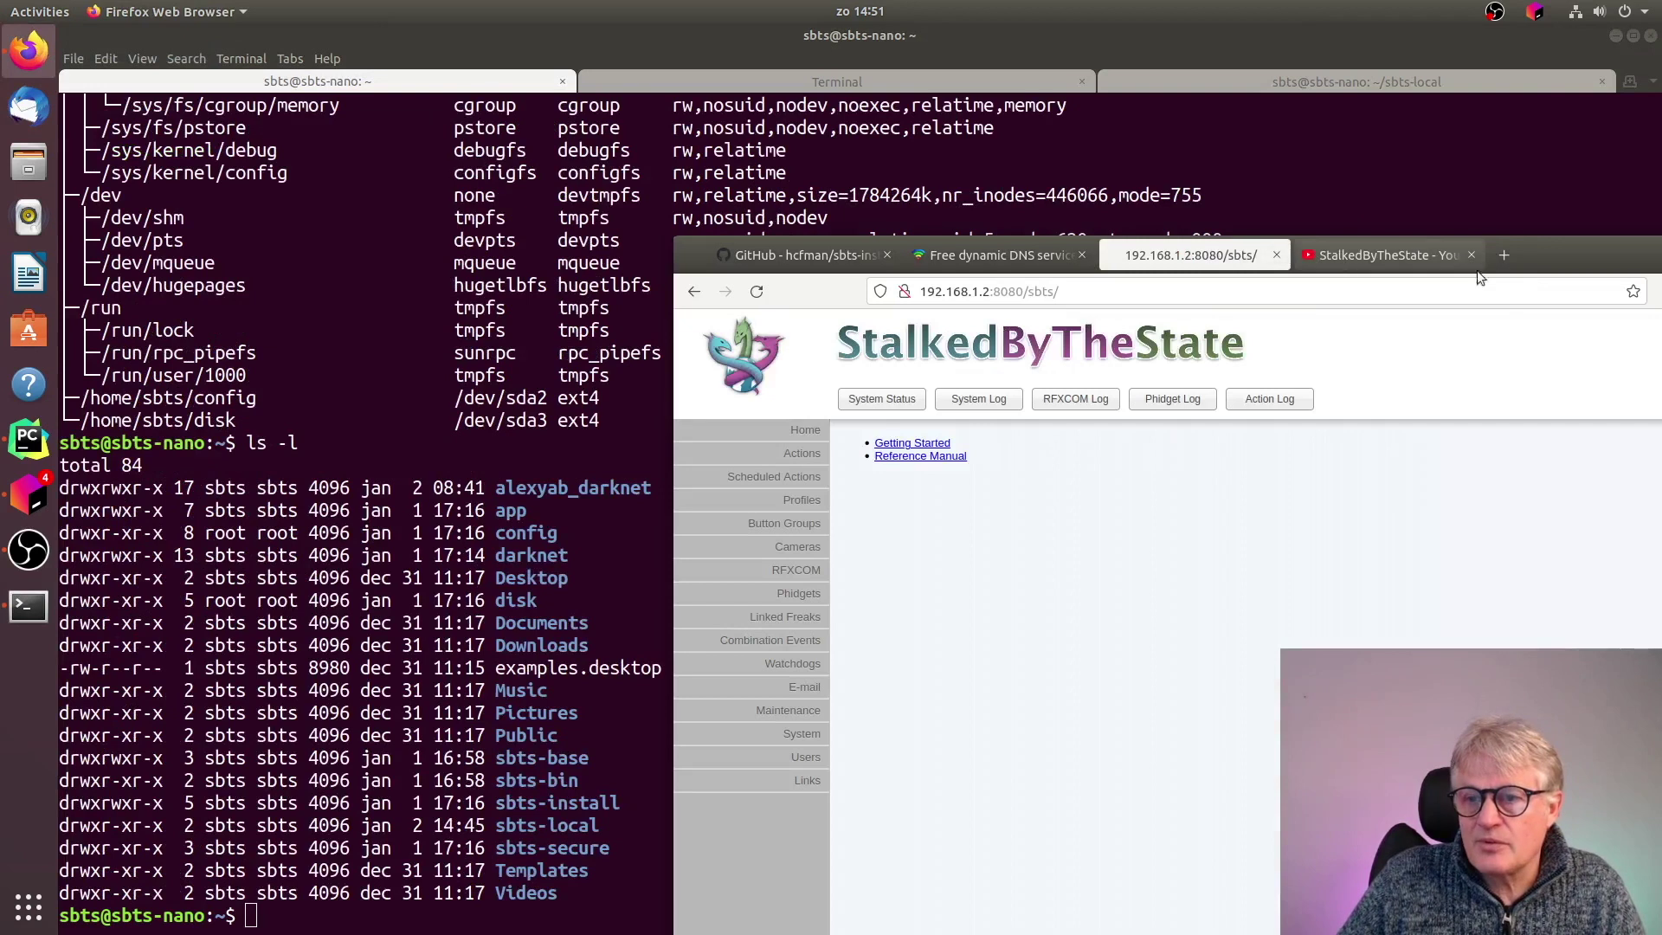
{"action": "left_click_drag", "start_coordinate": [1560, 252], "coordinate": [1104, 40]}
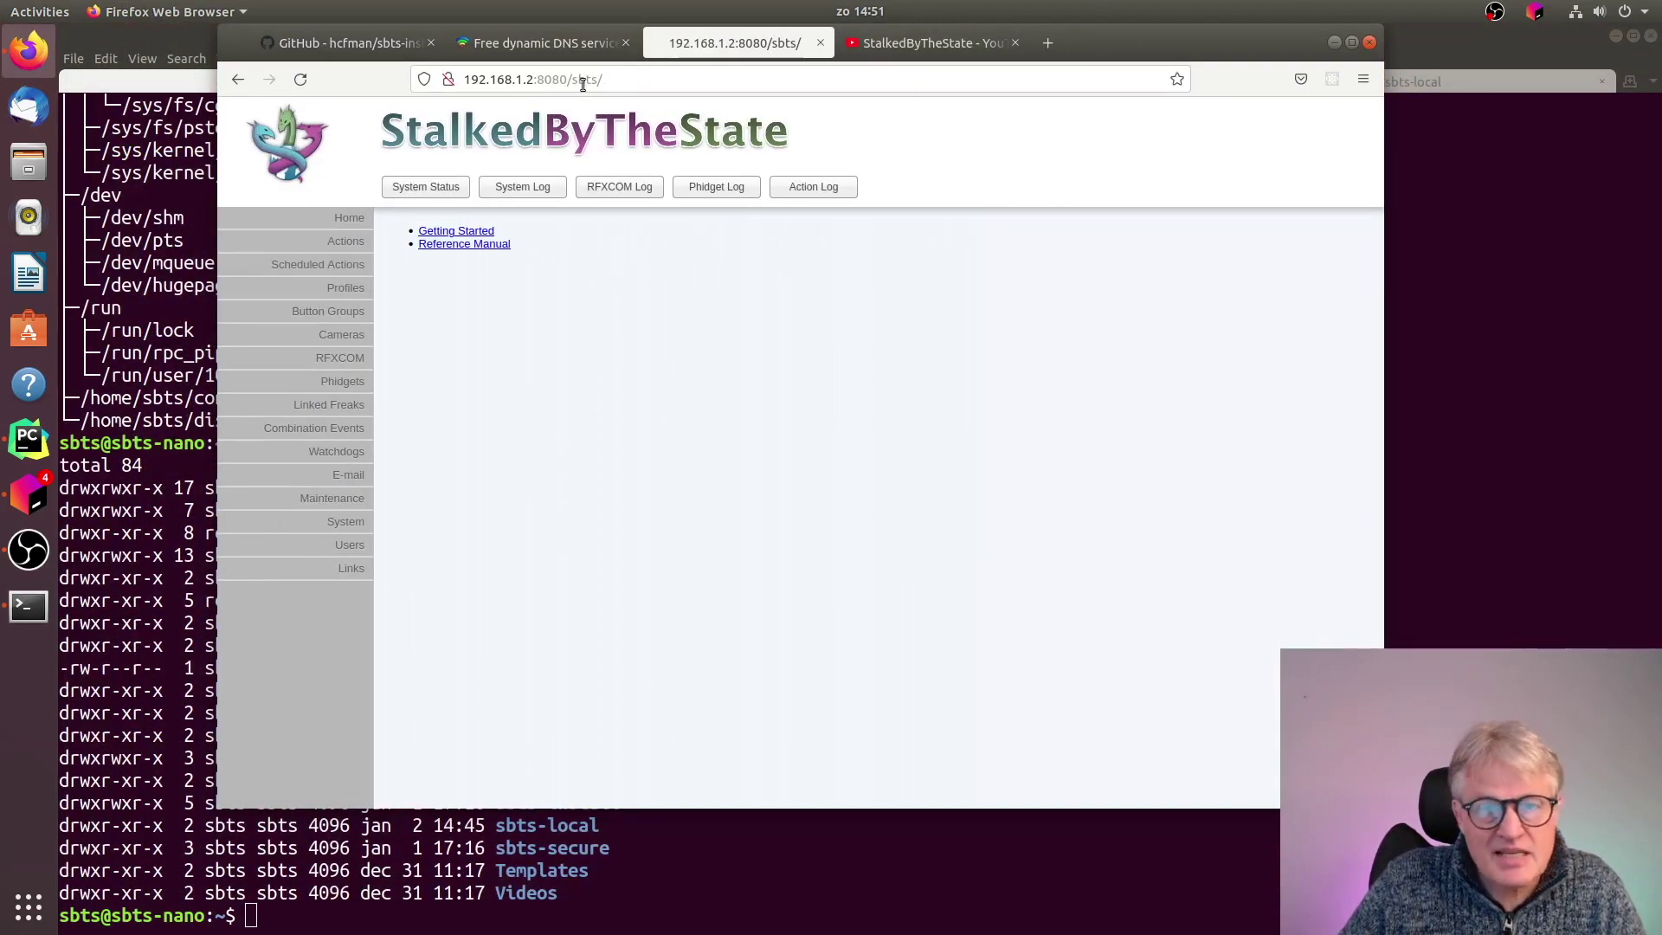
{"action": "left_click", "coordinate": [440, 189]}
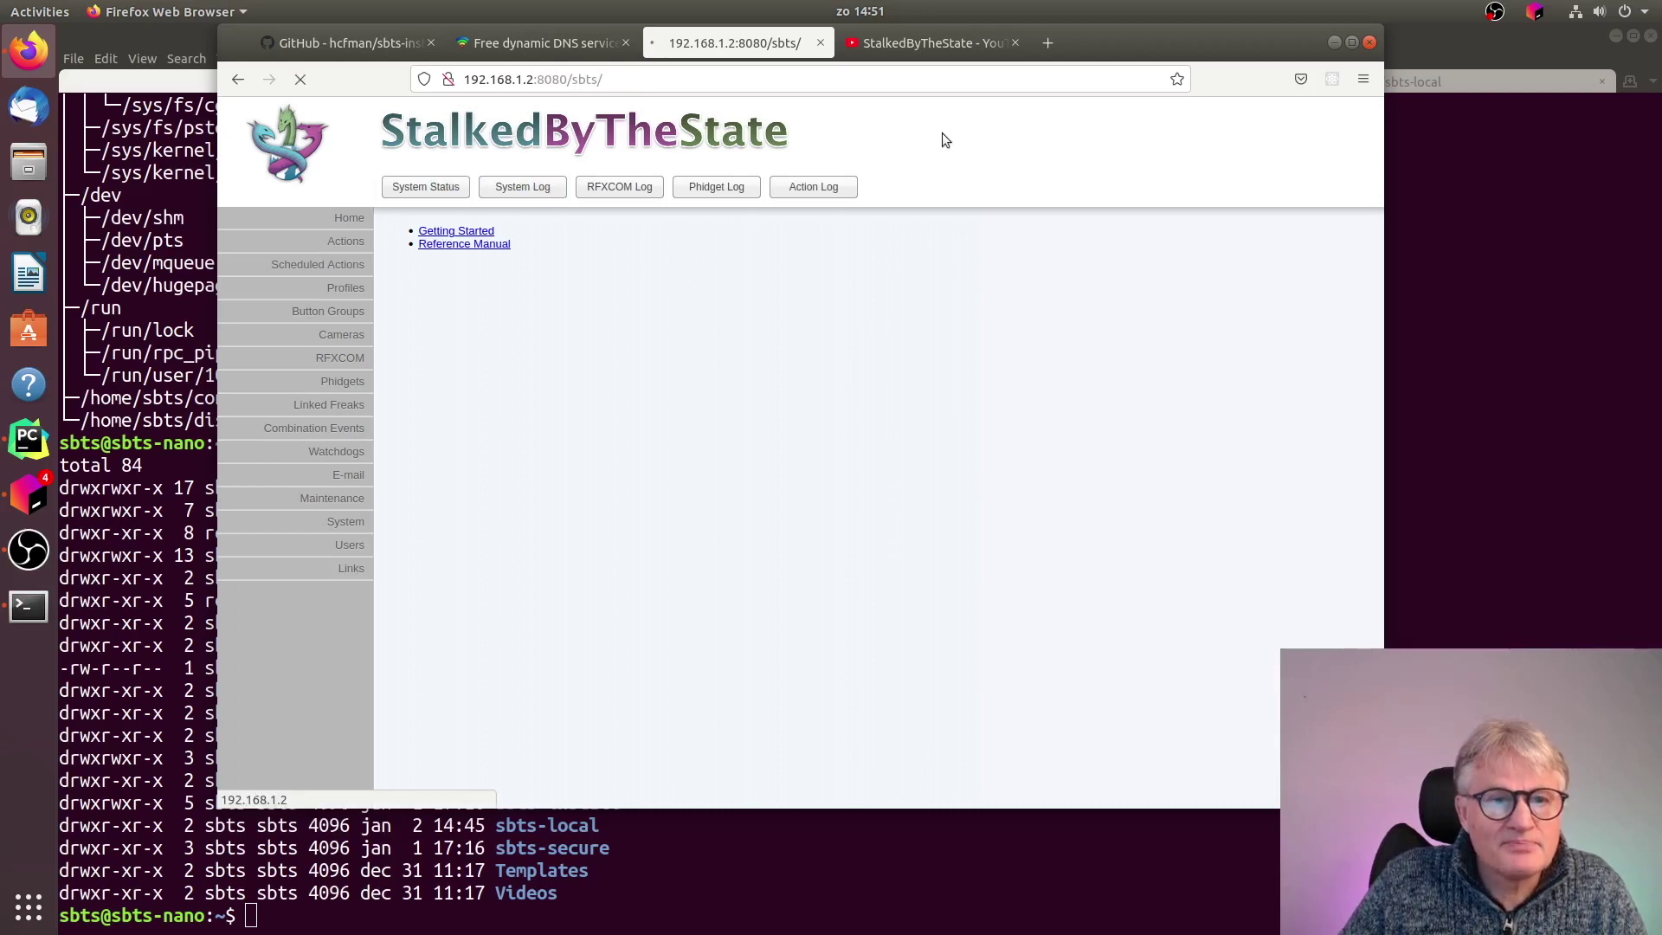
Switch to the Dynu free dynamic DNS website tab
{"action": "left_click", "coordinate": [769, 82]}
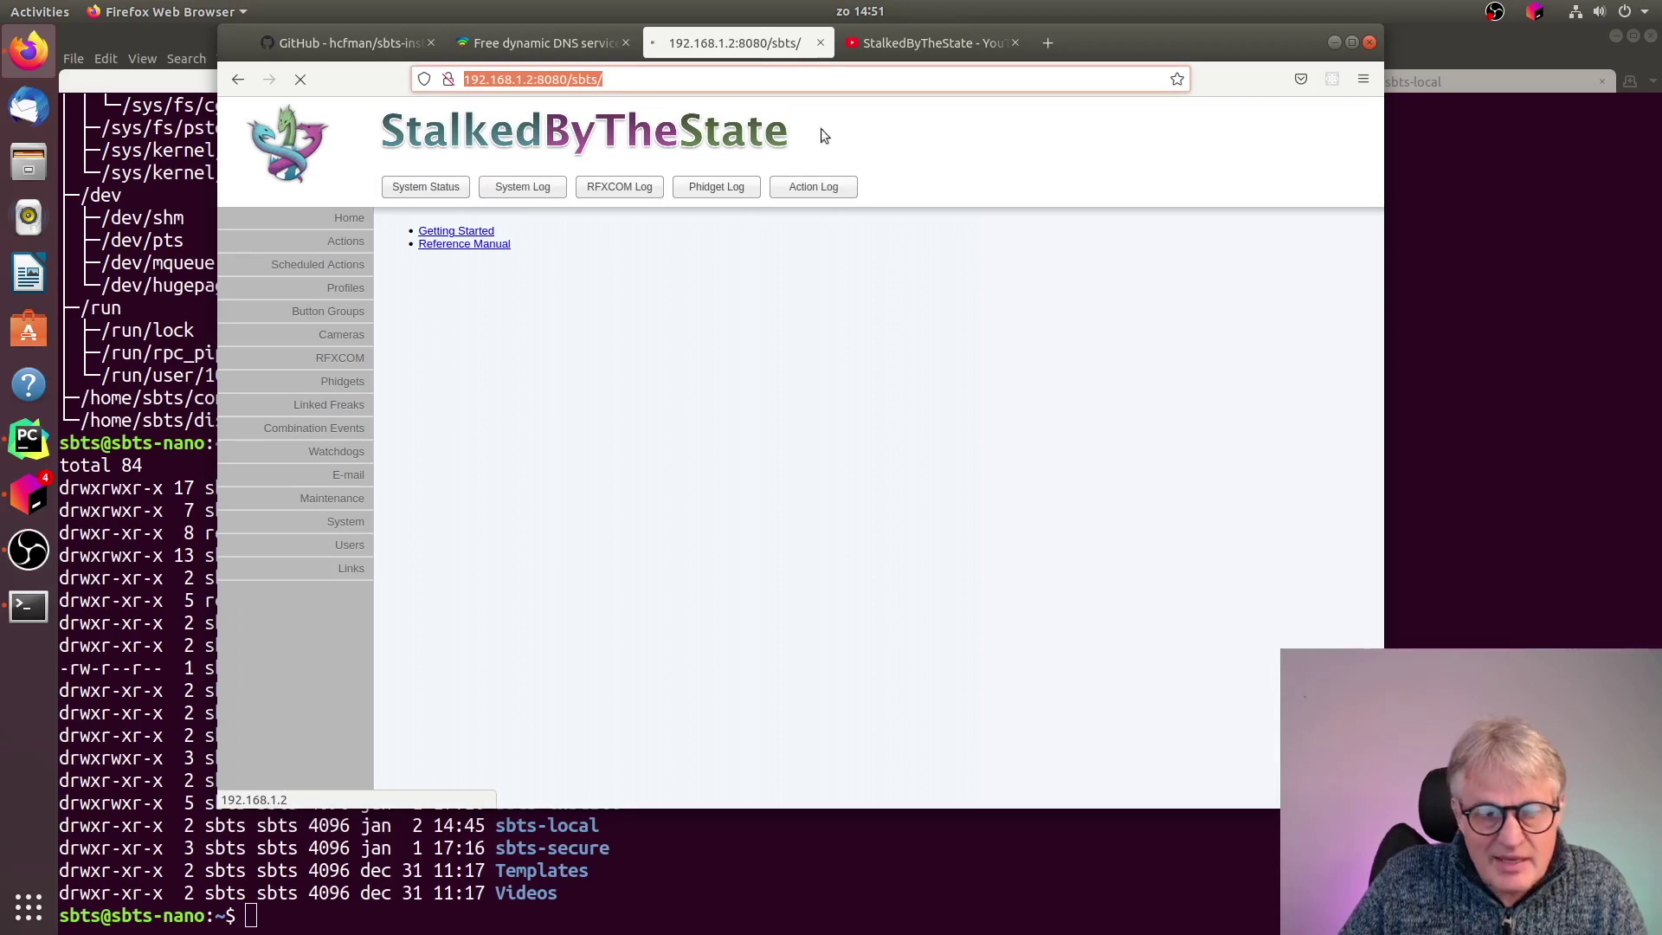
{"action": "left_click", "coordinate": [823, 154]}
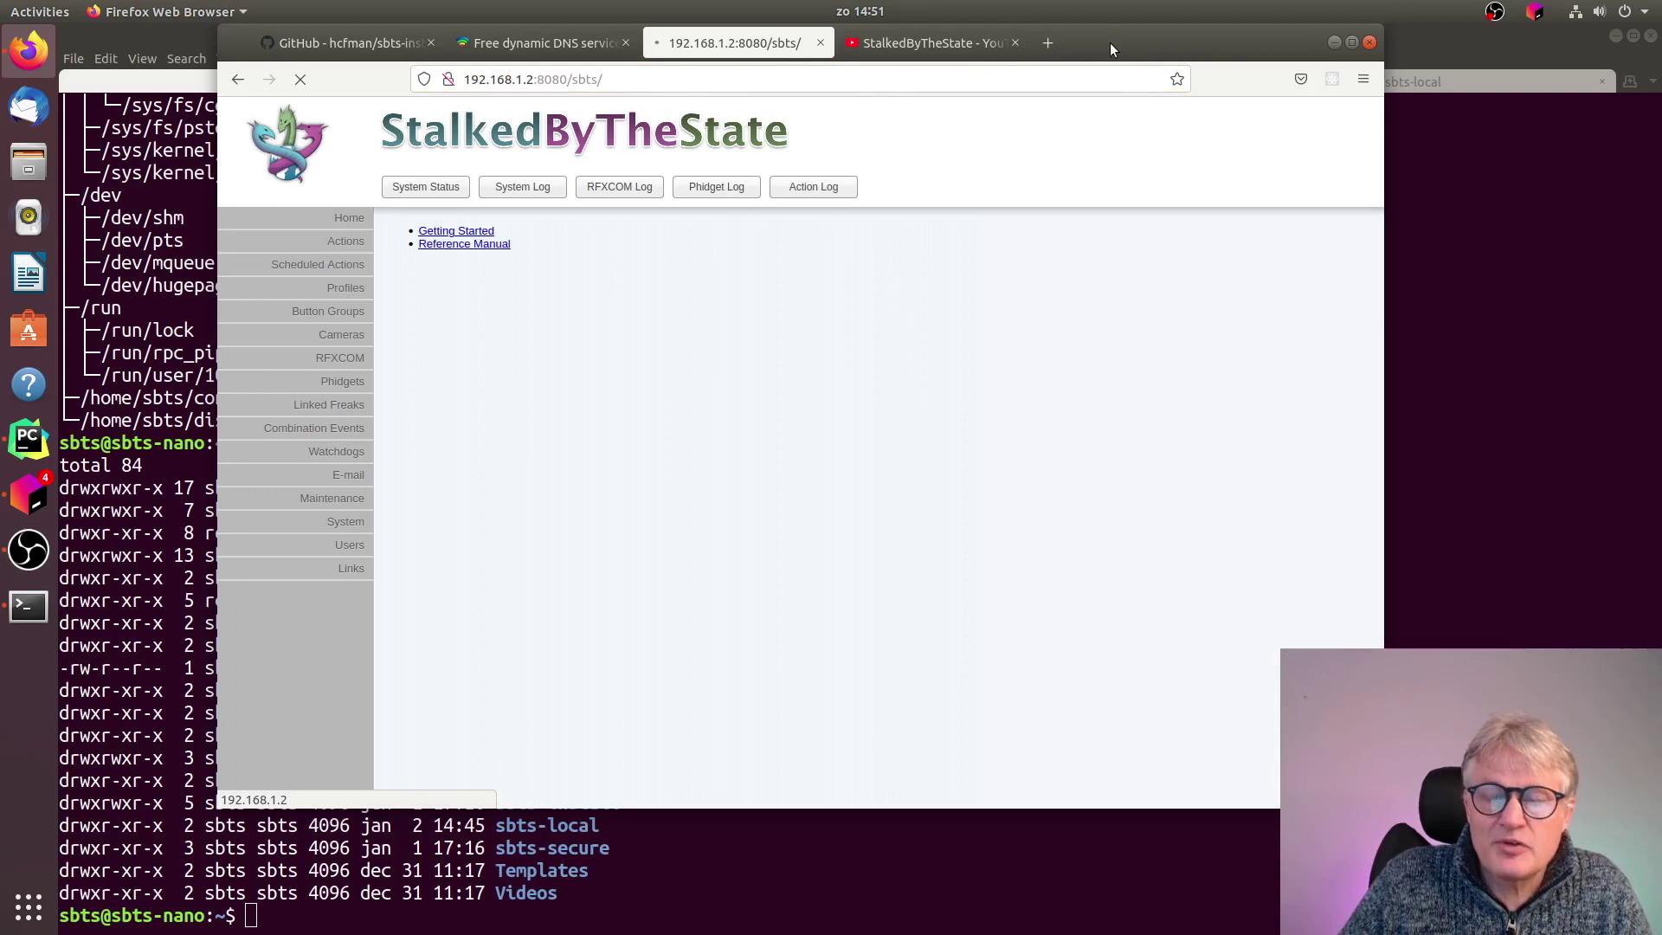
{"action": "left_click_drag", "start_coordinate": [1132, 45], "coordinate": [1184, 58]}
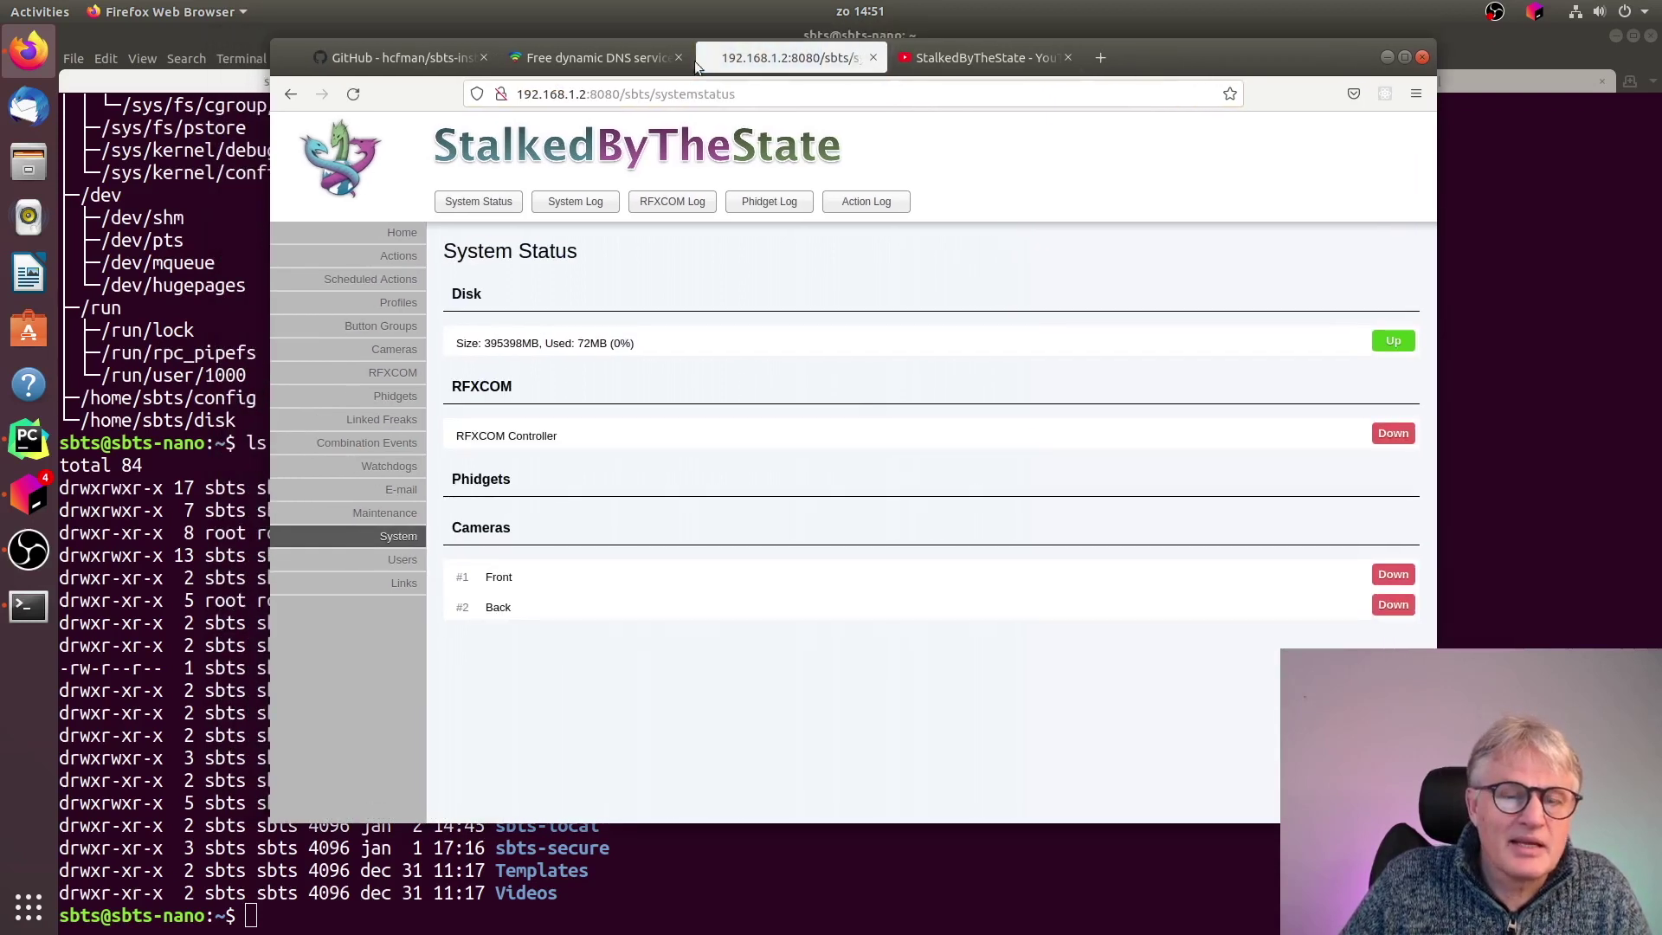
{"action": "left_click", "coordinate": [658, 57]}
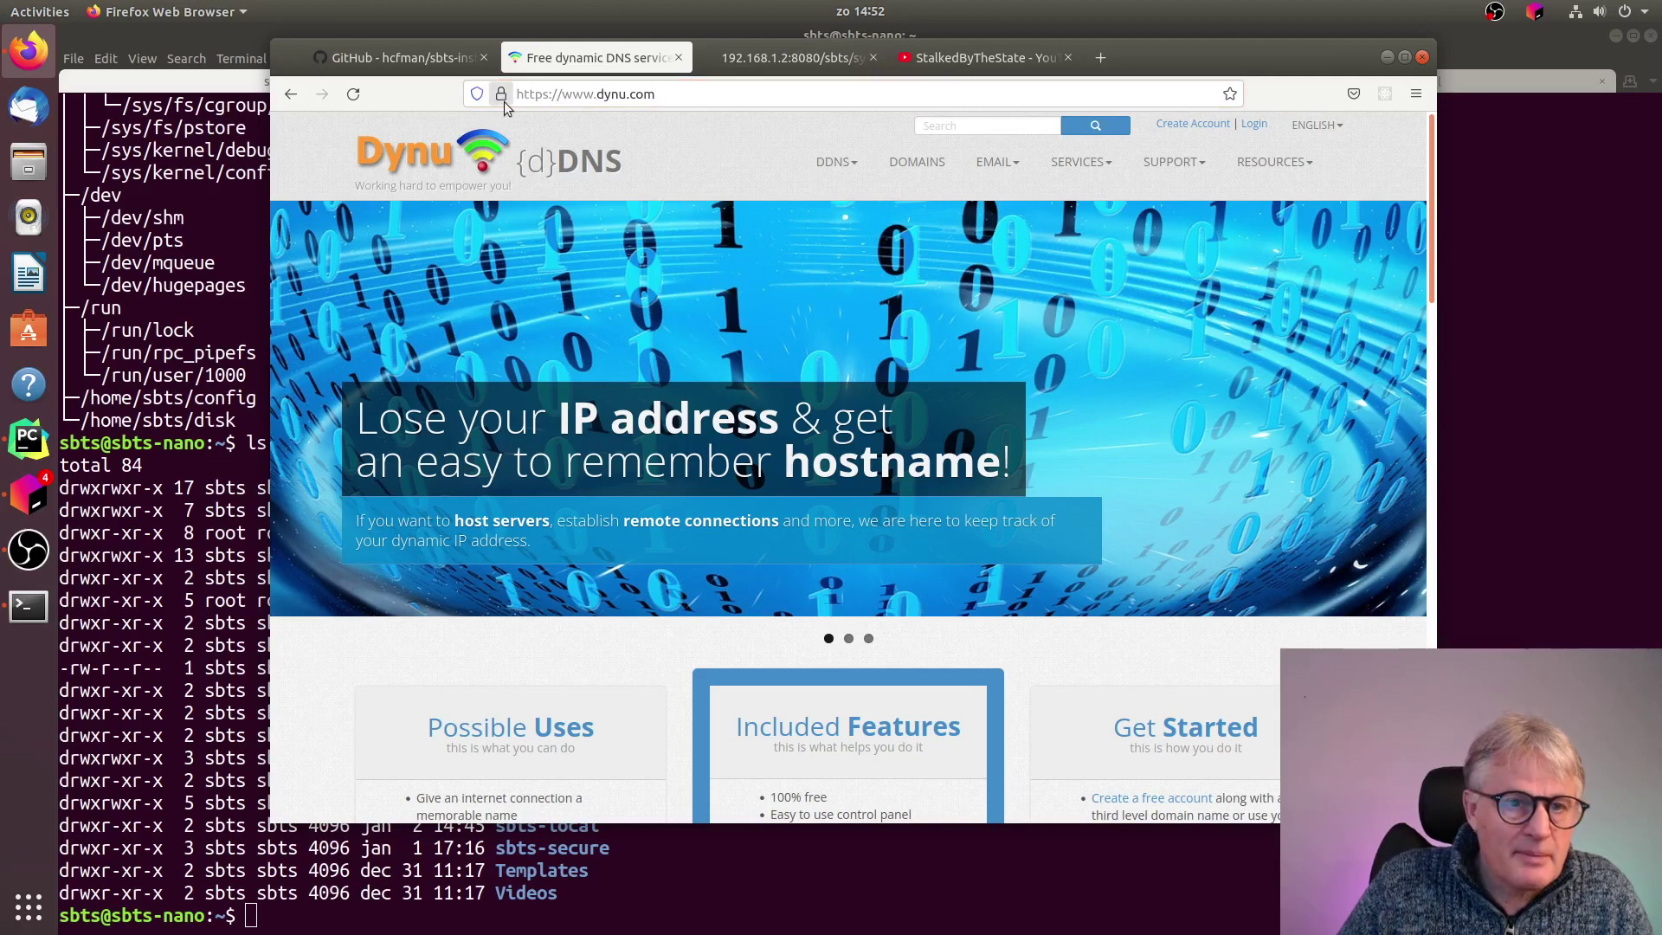
Browse the sbts-install repository and its owner's GitHub profile, then return to Terminal
{"action": "left_click", "coordinate": [459, 61]}
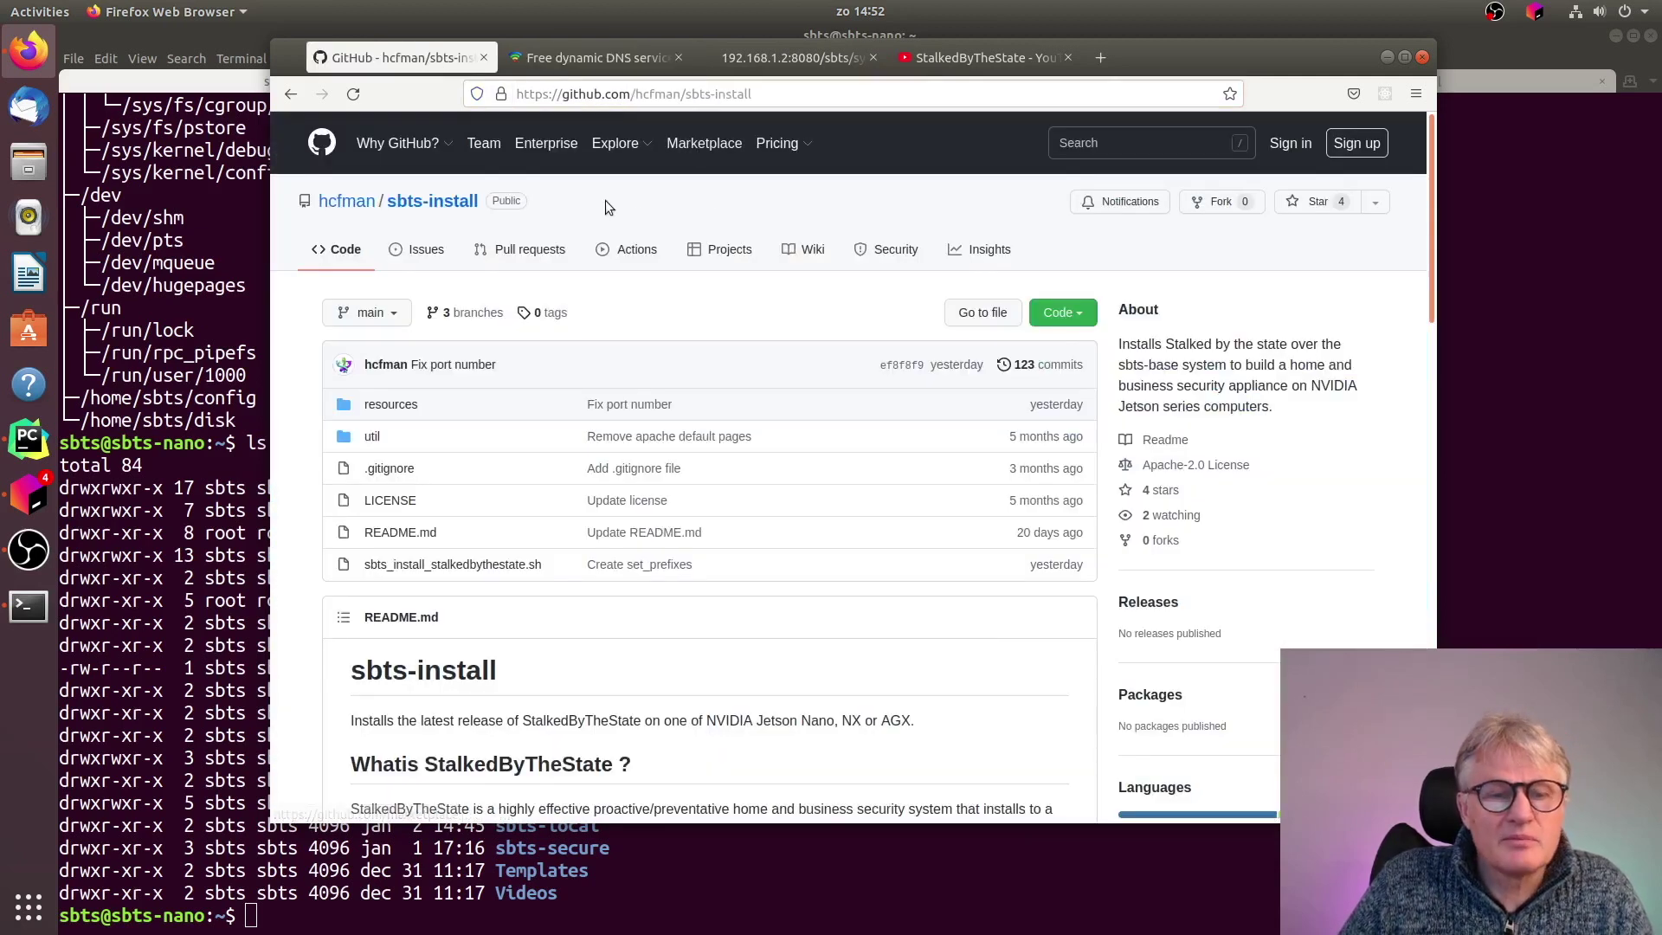
{"action": "left_click", "coordinate": [346, 201]}
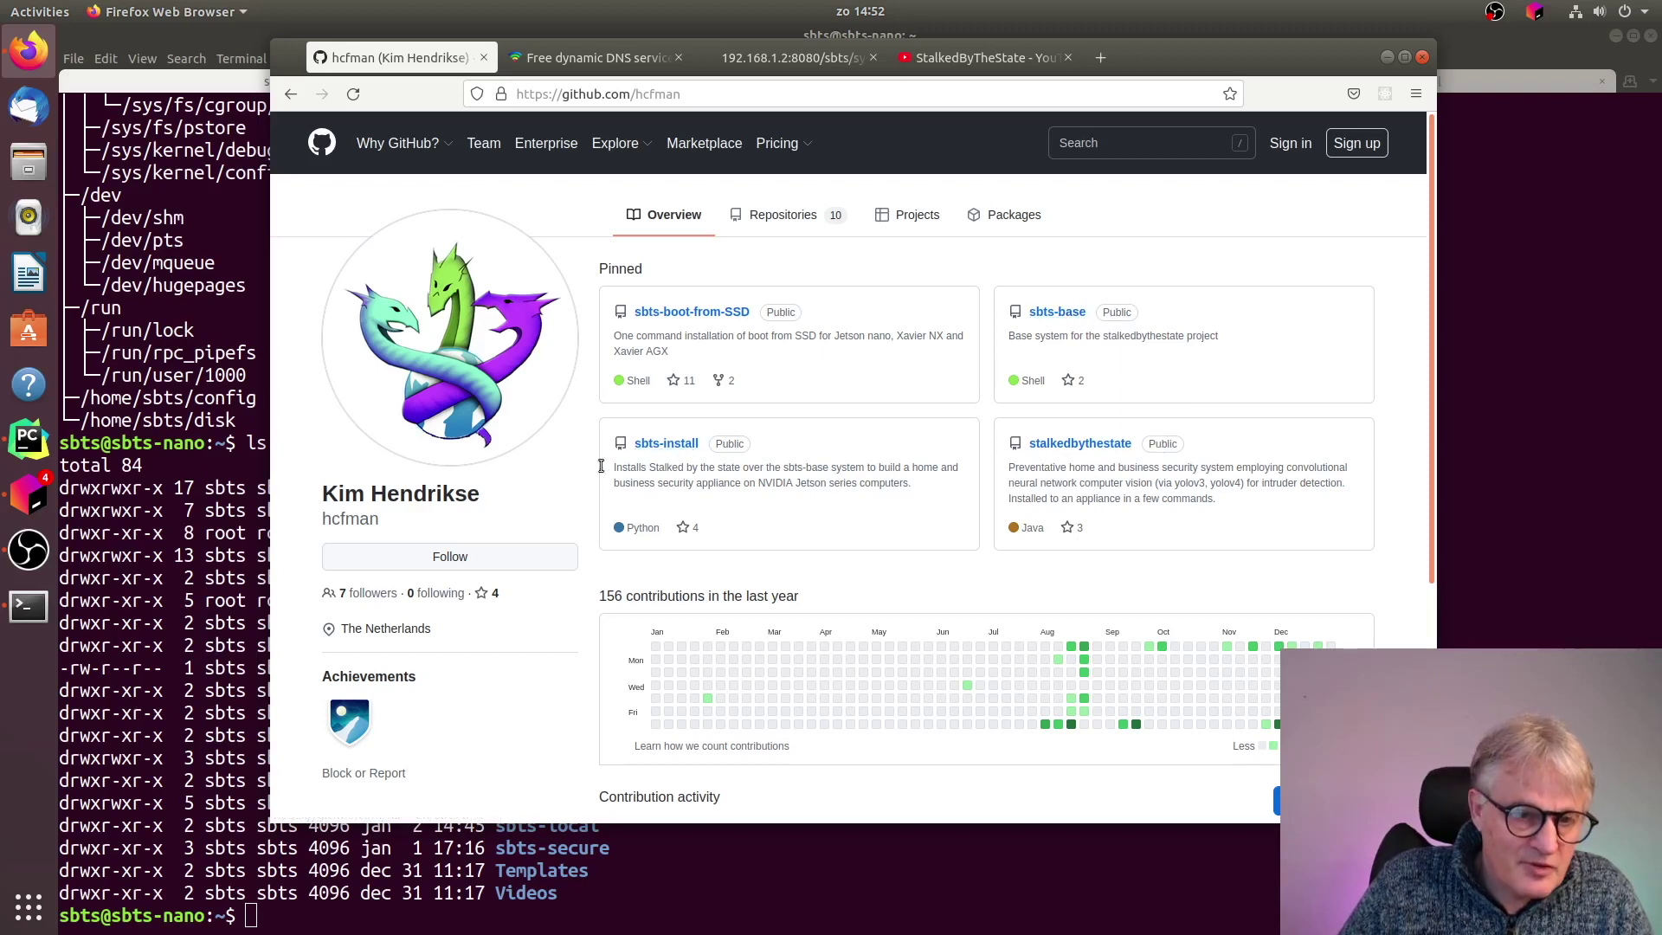
{"action": "left_click", "coordinate": [205, 543]}
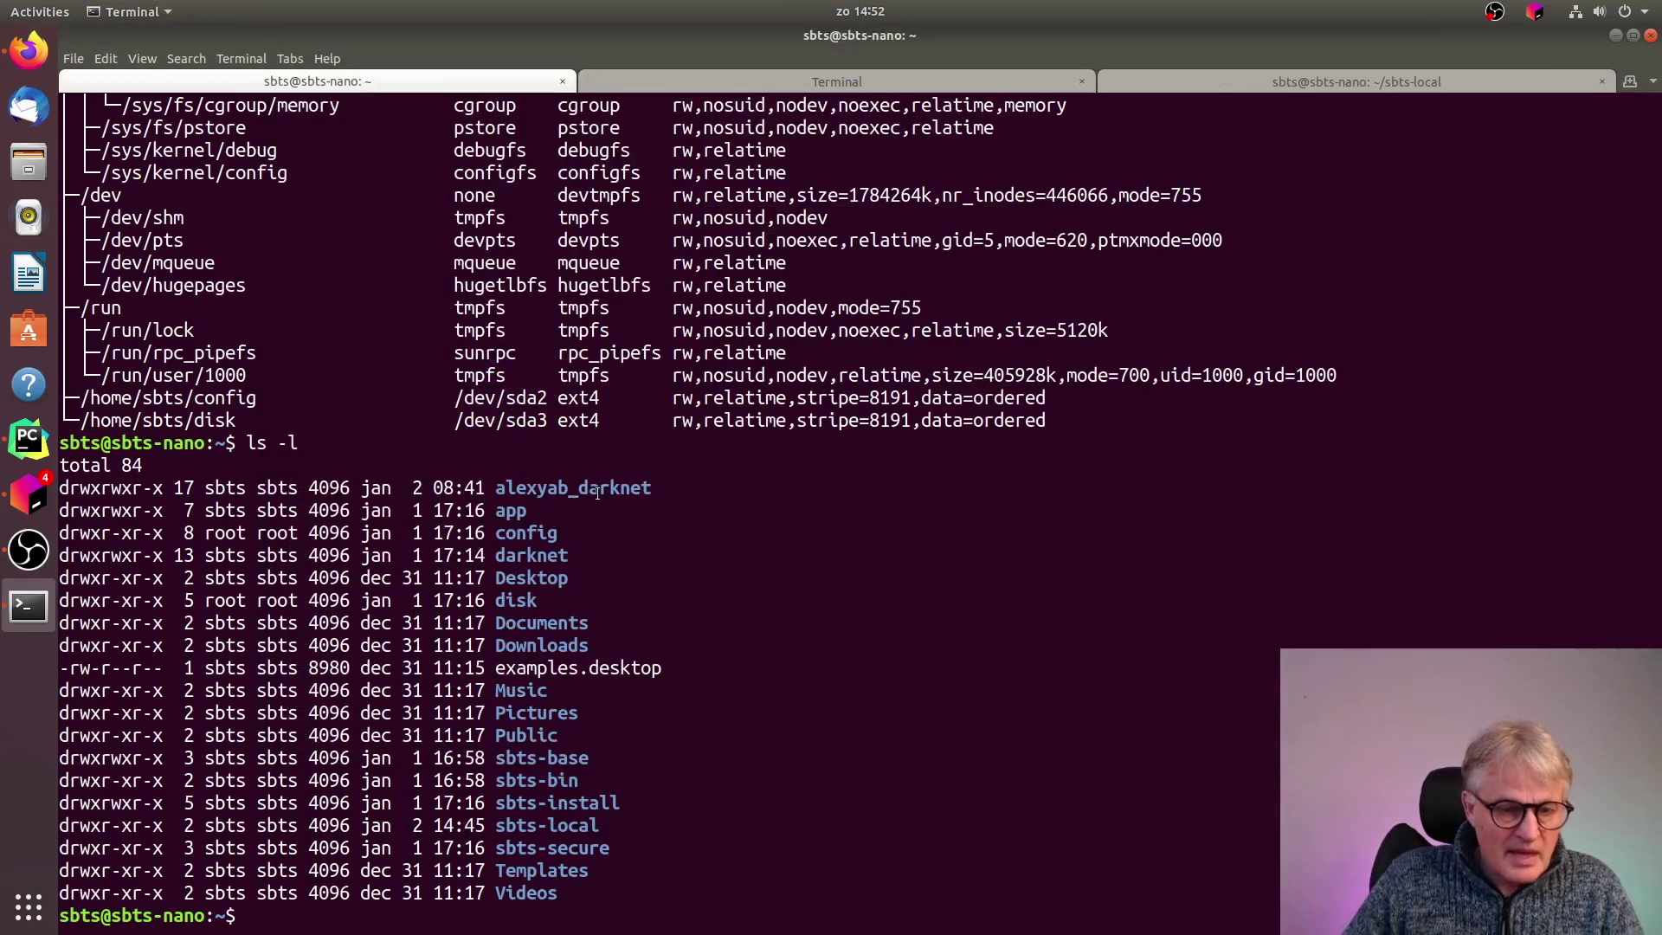
Enter the sbts-local folder and list its files
{"action": "key", "text": "Return"}
{"action": "key", "text": "Return"}
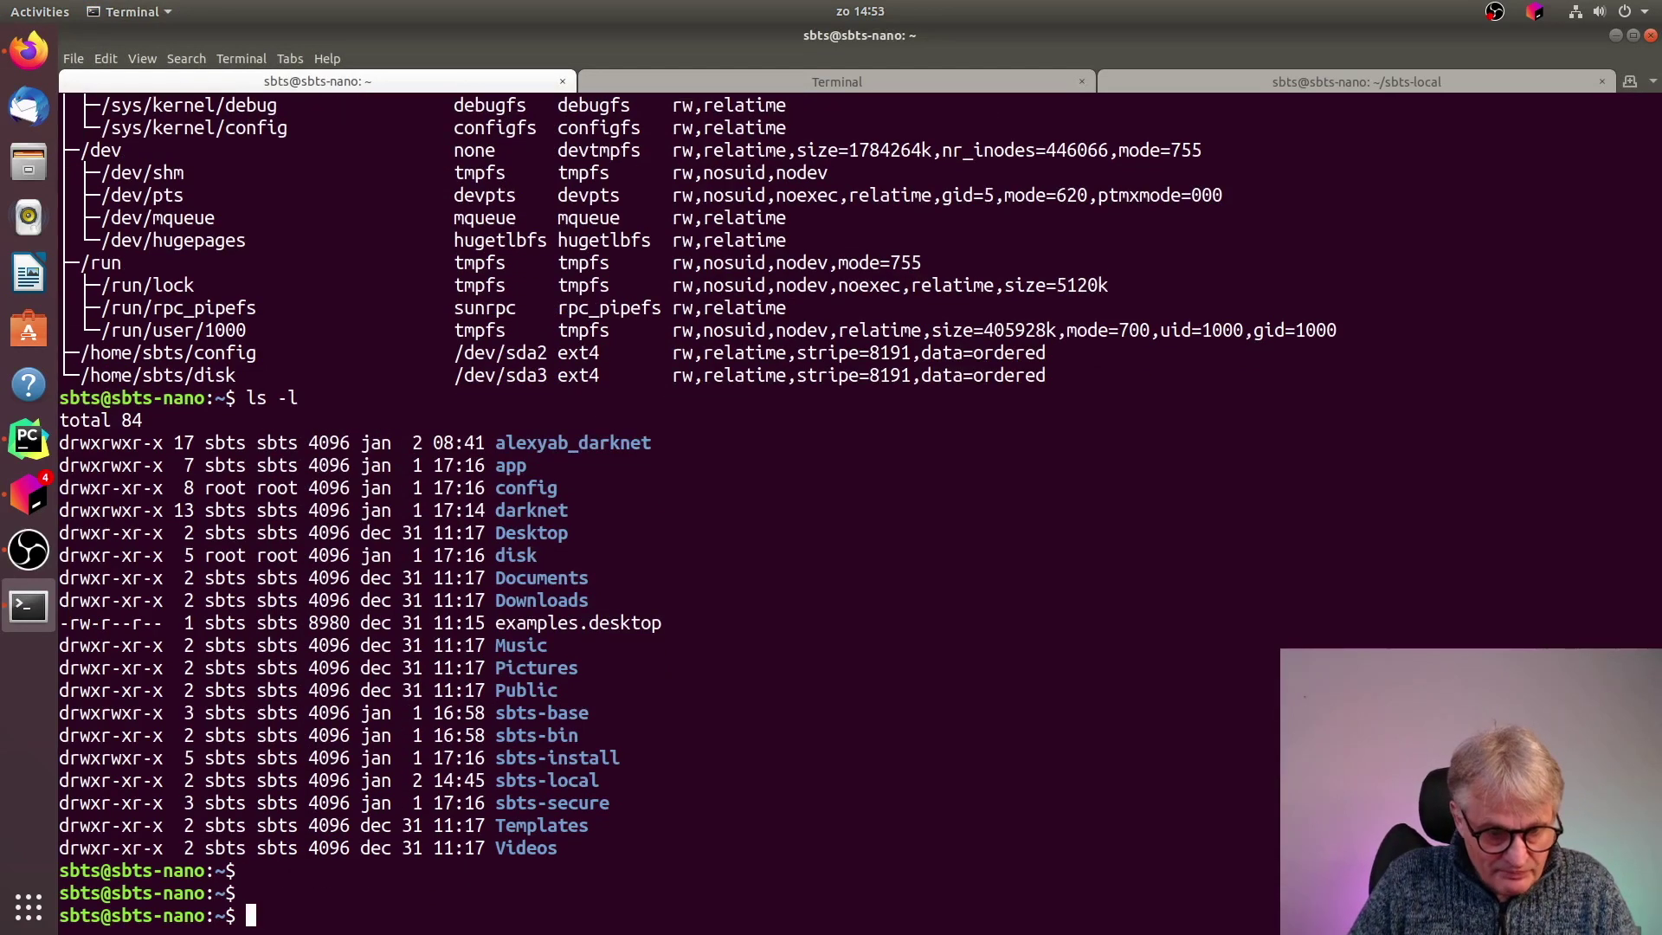
{"action": "type", "text": "cd sbts-local"}
{"action": "key", "text": "Return"}
{"action": "type", "text": "ls -l"}
{"action": "key", "text": "Return"}
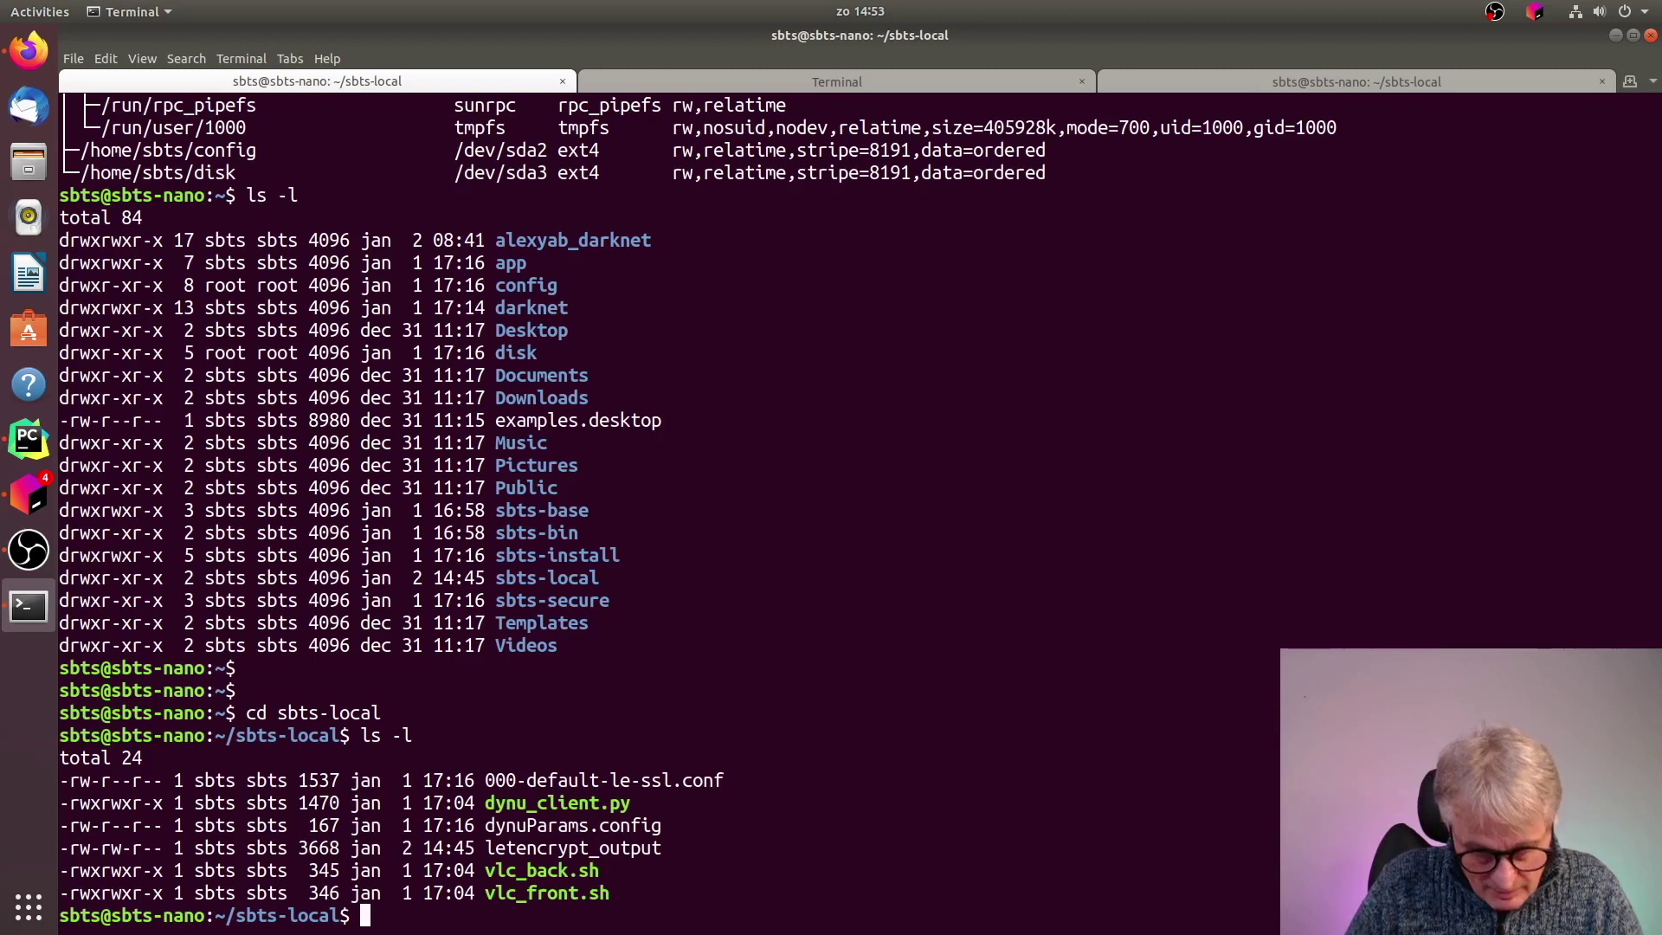
Print dynuParams.config with cat and highlight its placeholder username value
{"action": "type", "text": "cat"}
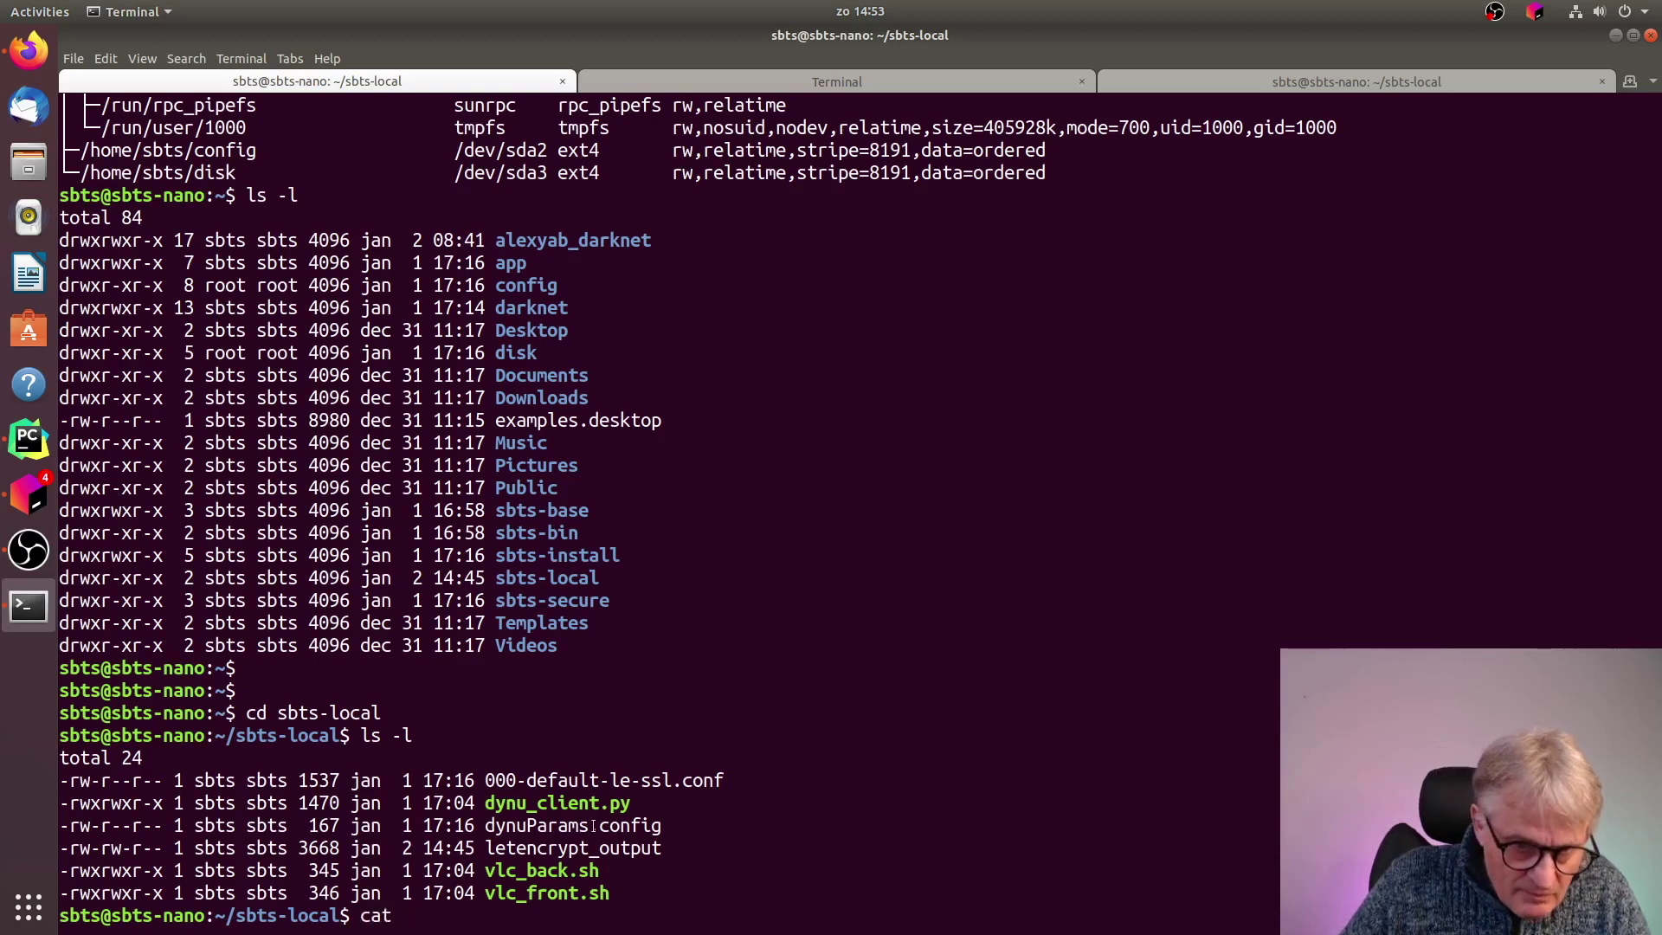
{"action": "double_click", "coordinate": [567, 827]}
{"action": "middle_click", "coordinate": [875, 511]}
{"action": "key", "text": "Return"}
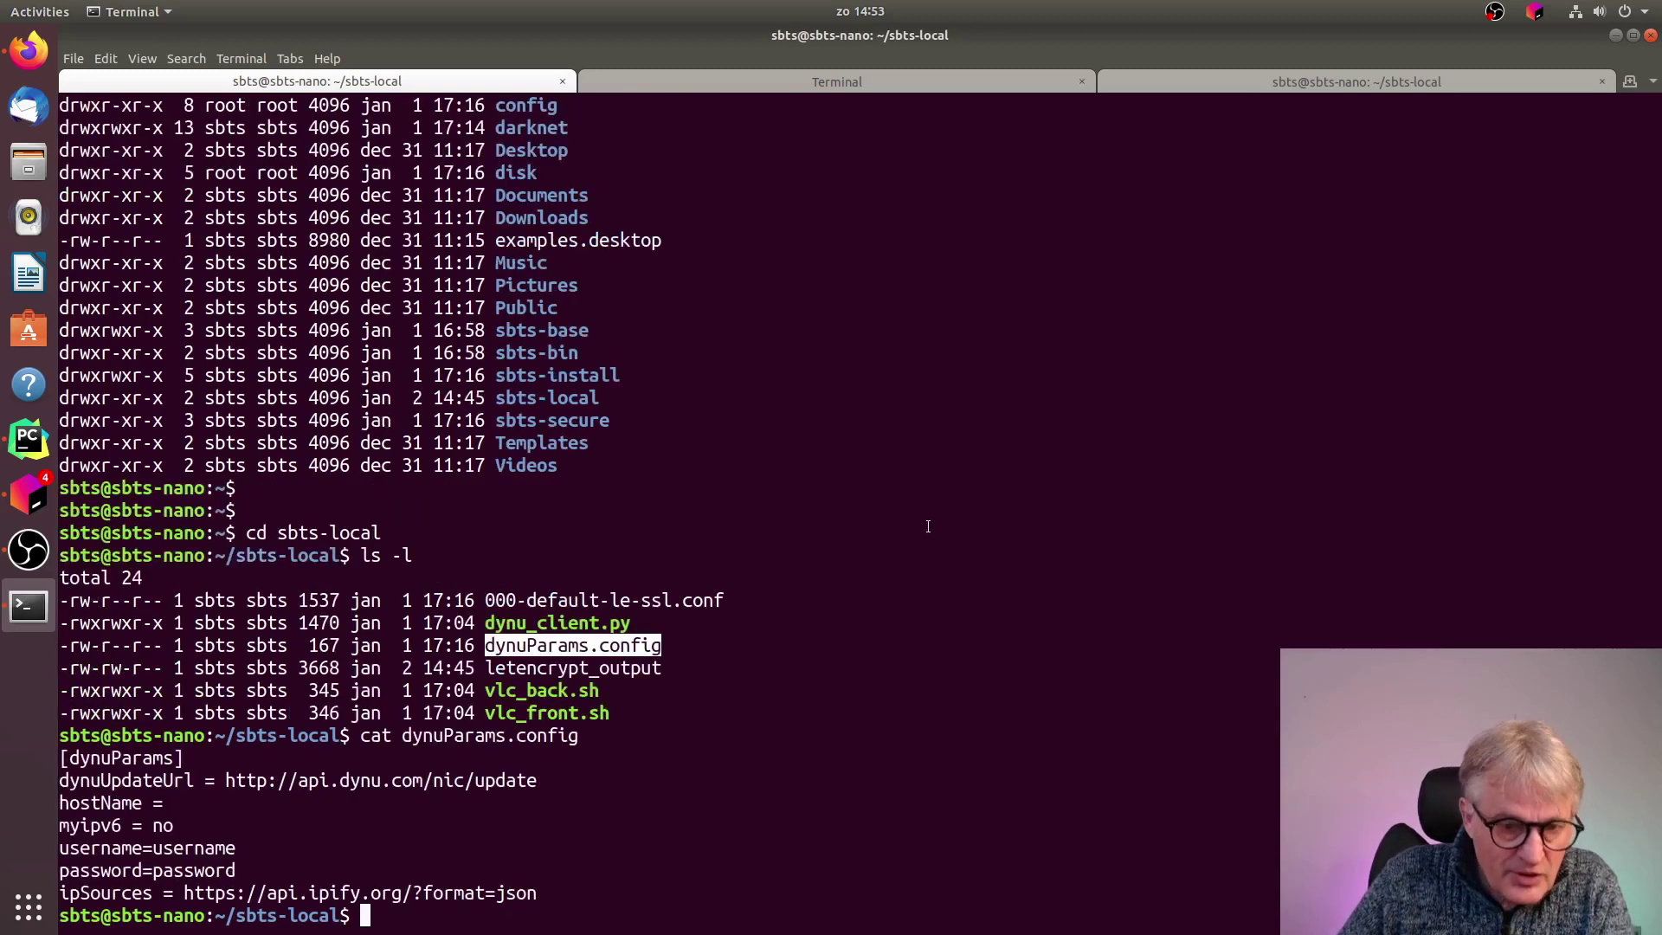
{"action": "double_click", "coordinate": [188, 846]}
{"action": "left_click", "coordinate": [184, 849]}
{"action": "left_click_drag", "start_coordinate": [159, 848], "coordinate": [235, 870]}
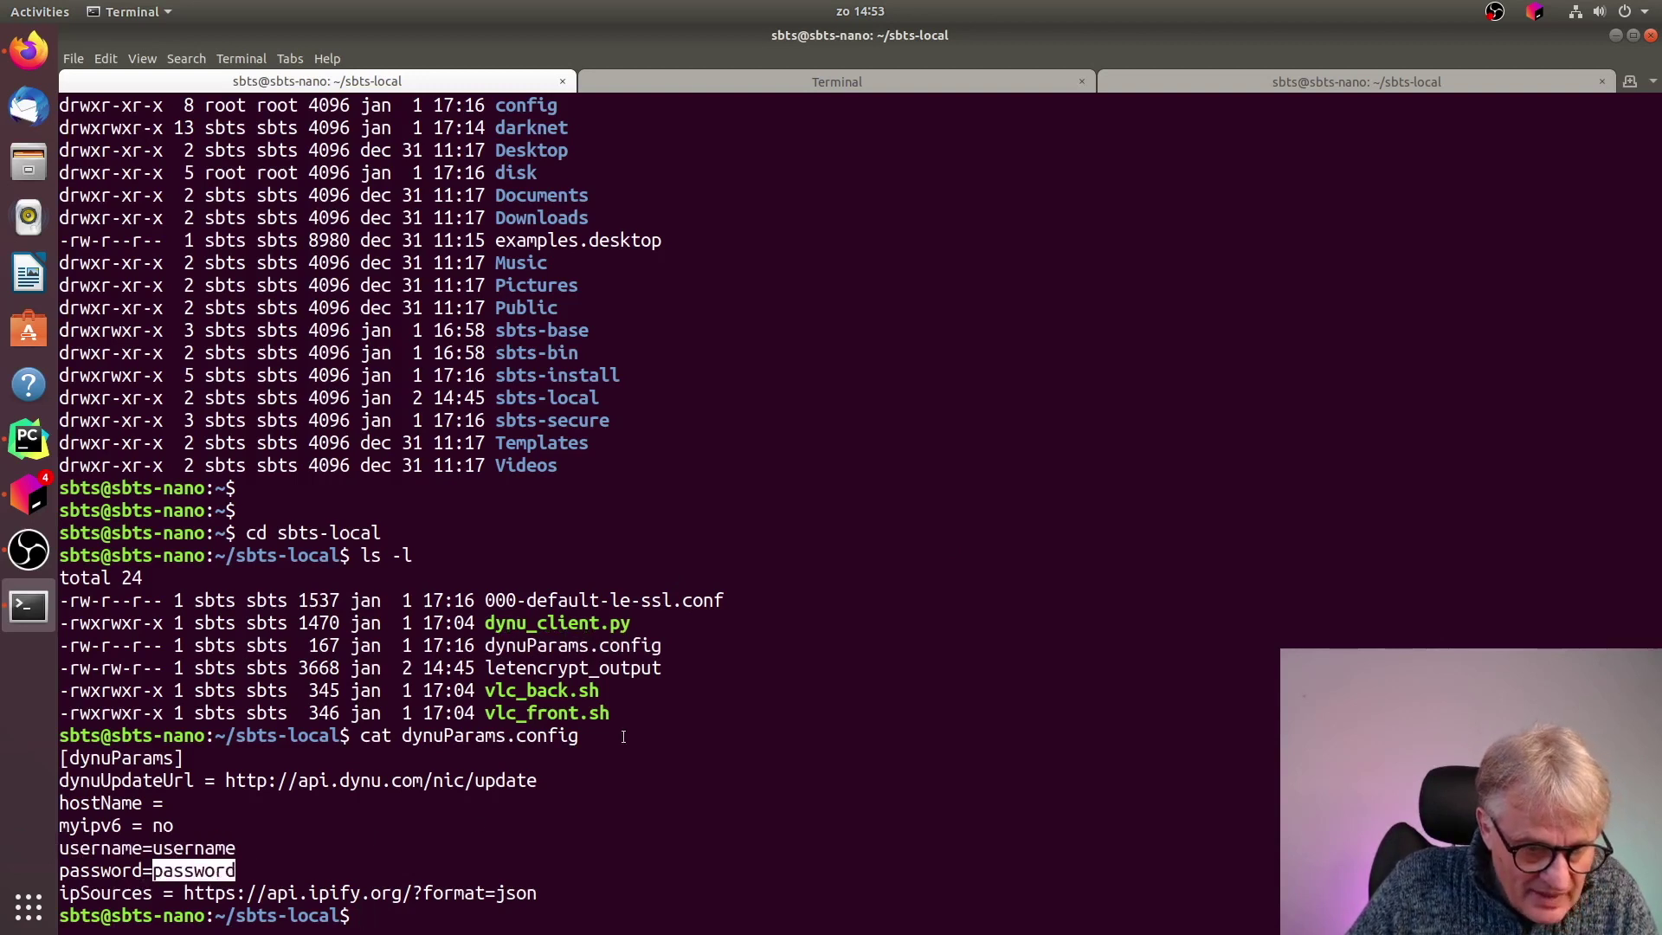
{"action": "left_click", "coordinate": [370, 844]}
Re-list sbts-local, start then cancel ./dynu_client.py, and glance at GitHub before returning
{"action": "type", "text": "ls -l"}
{"action": "key", "text": "Return"}
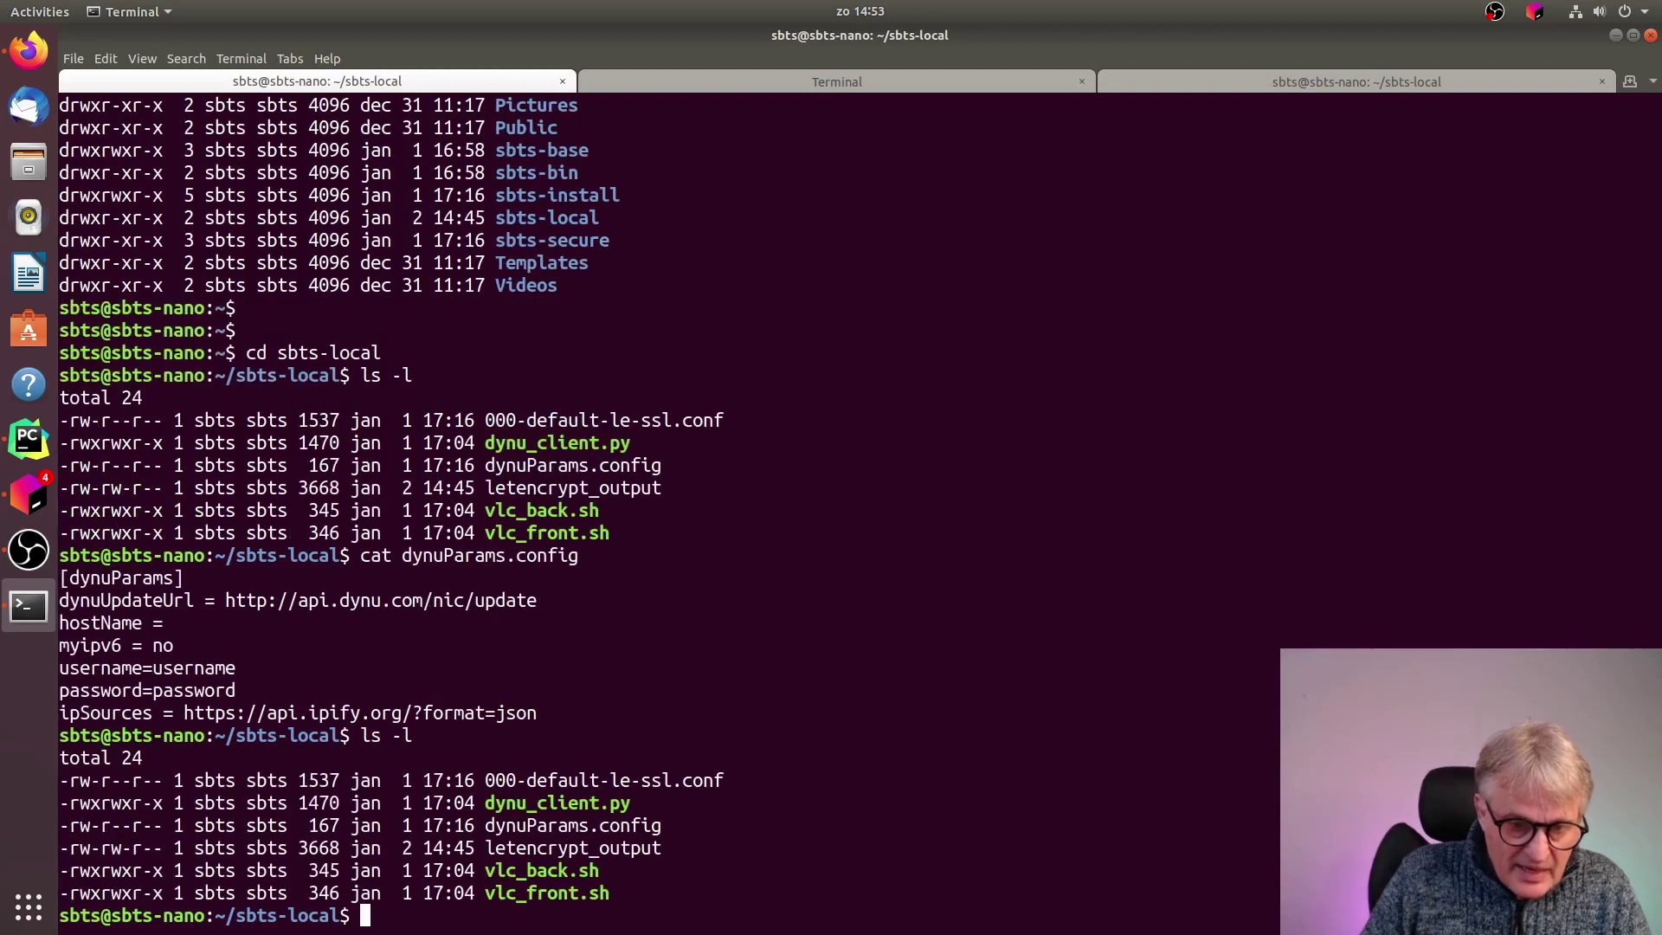
{"action": "type", "text": "./"}
{"action": "double_click", "coordinate": [567, 802]}
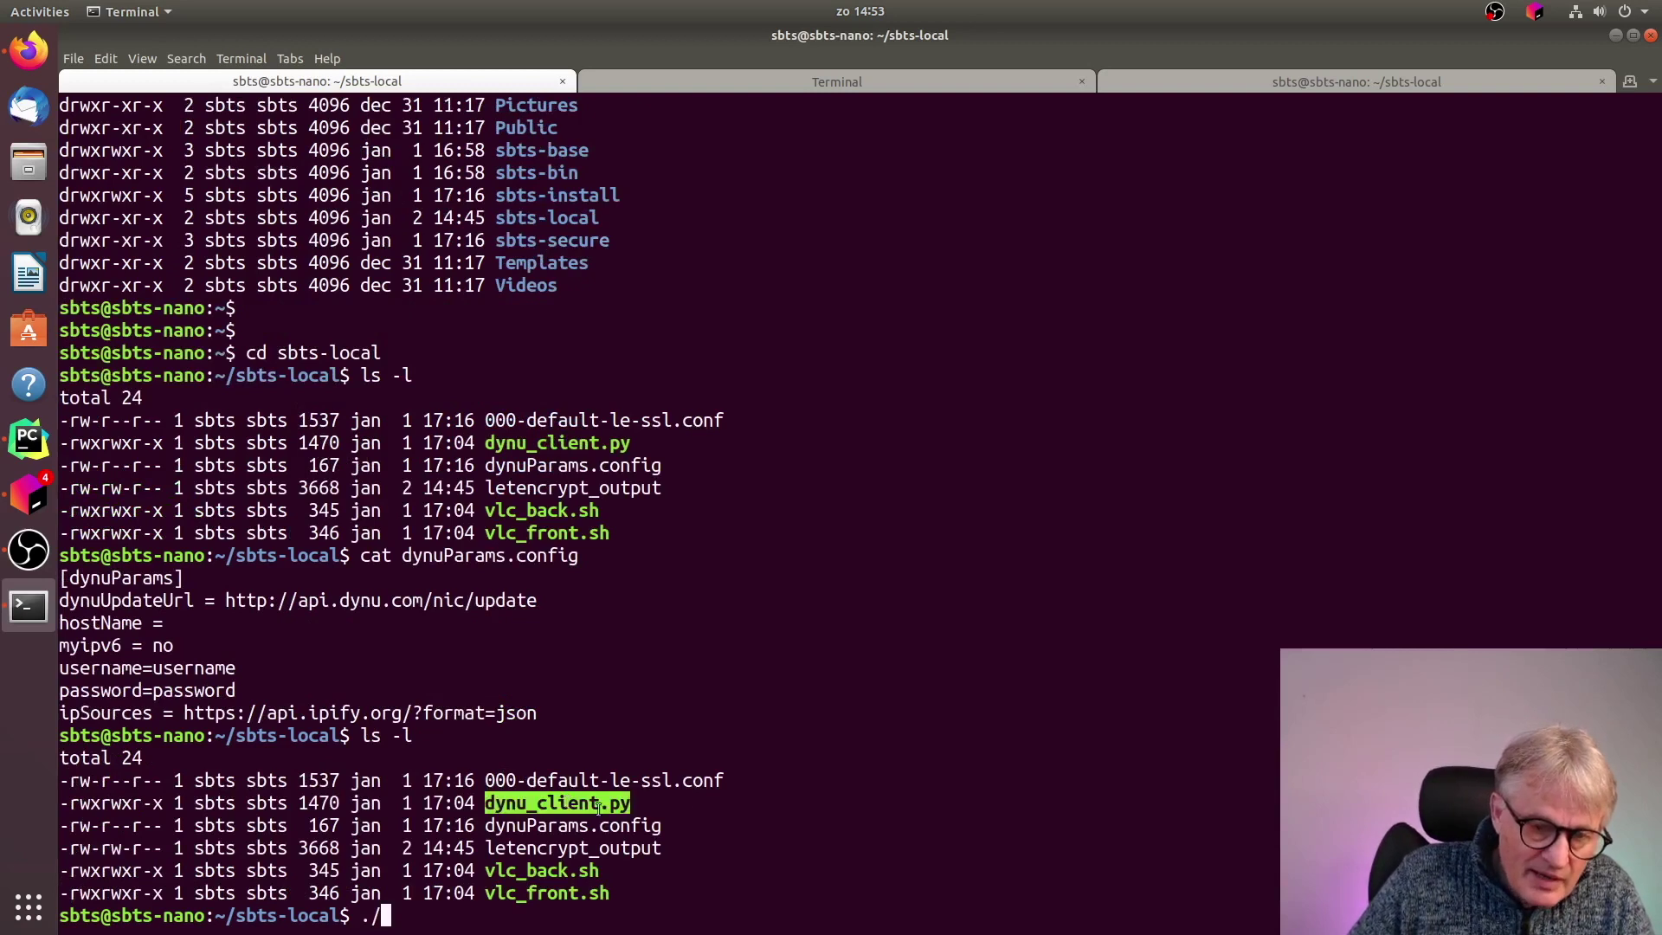
{"action": "middle_click", "coordinate": [802, 779]}
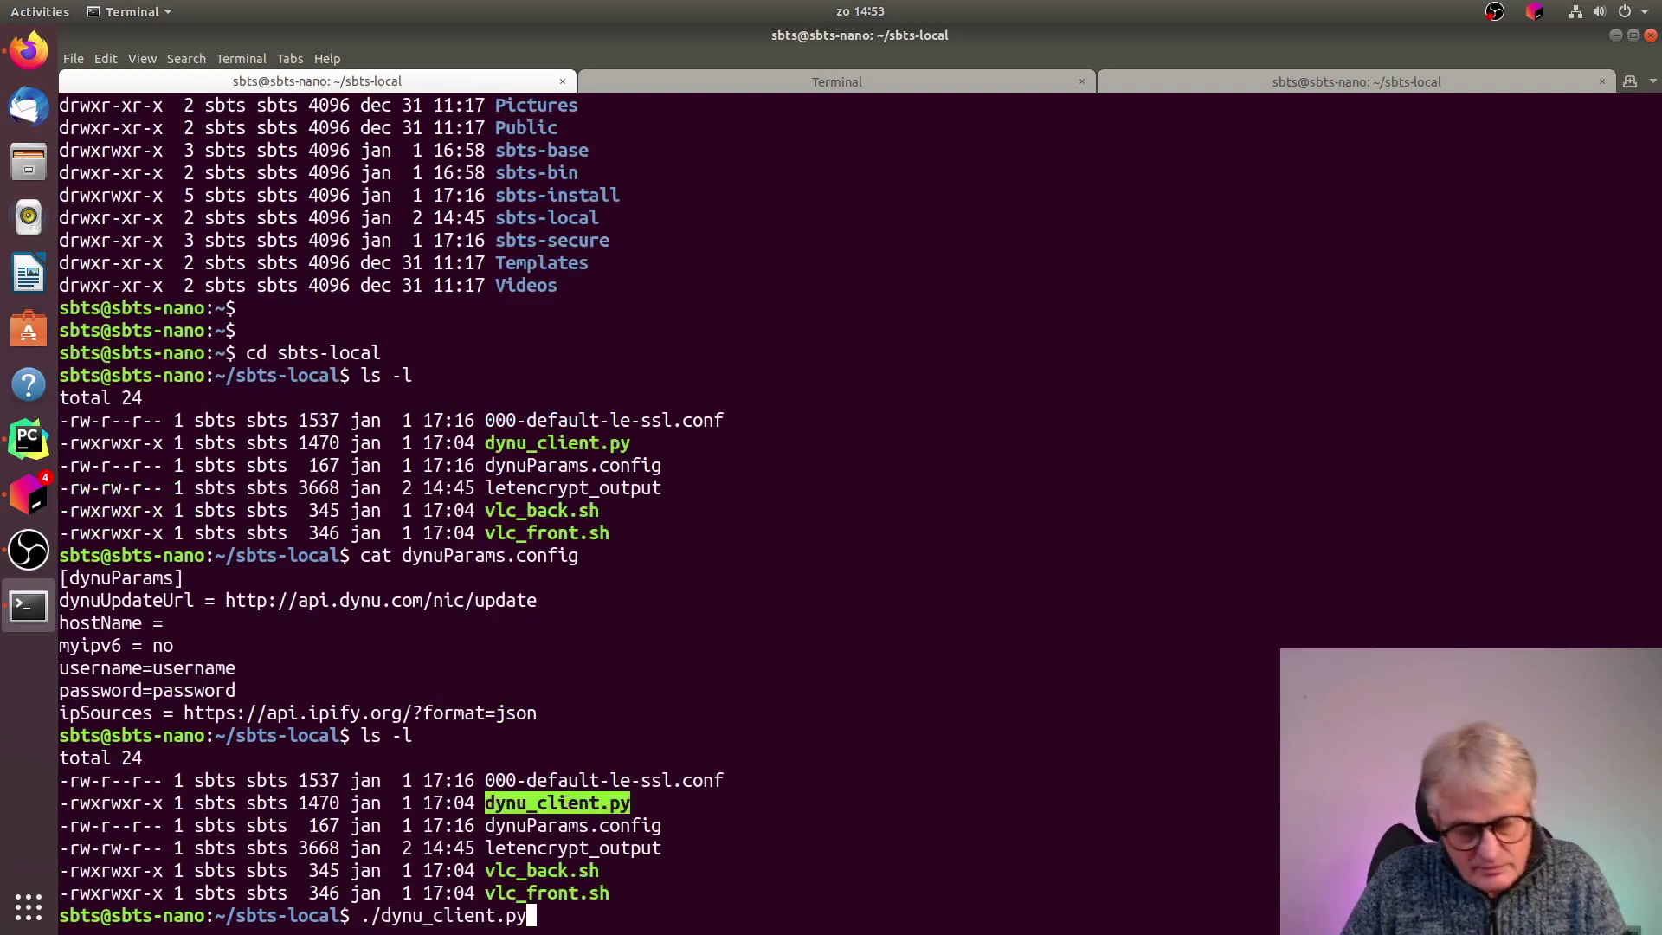
{"action": "key", "text": "ctrl+c"}
{"action": "key", "text": "ctrl+c"}
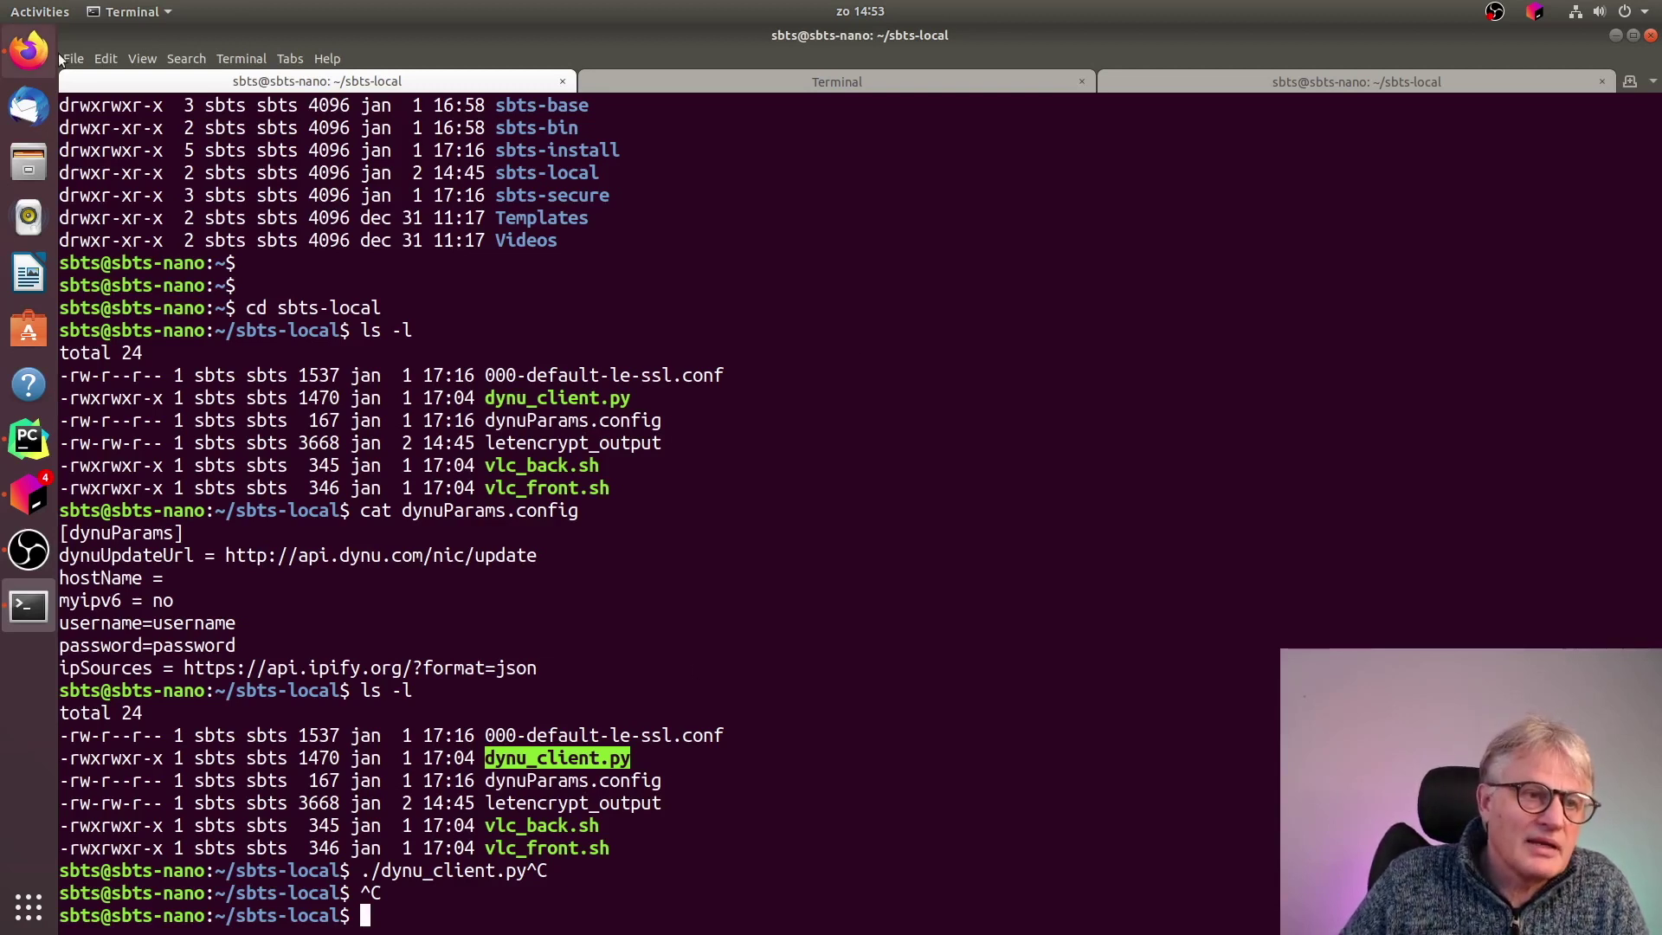
{"action": "left_click", "coordinate": [26, 50]}
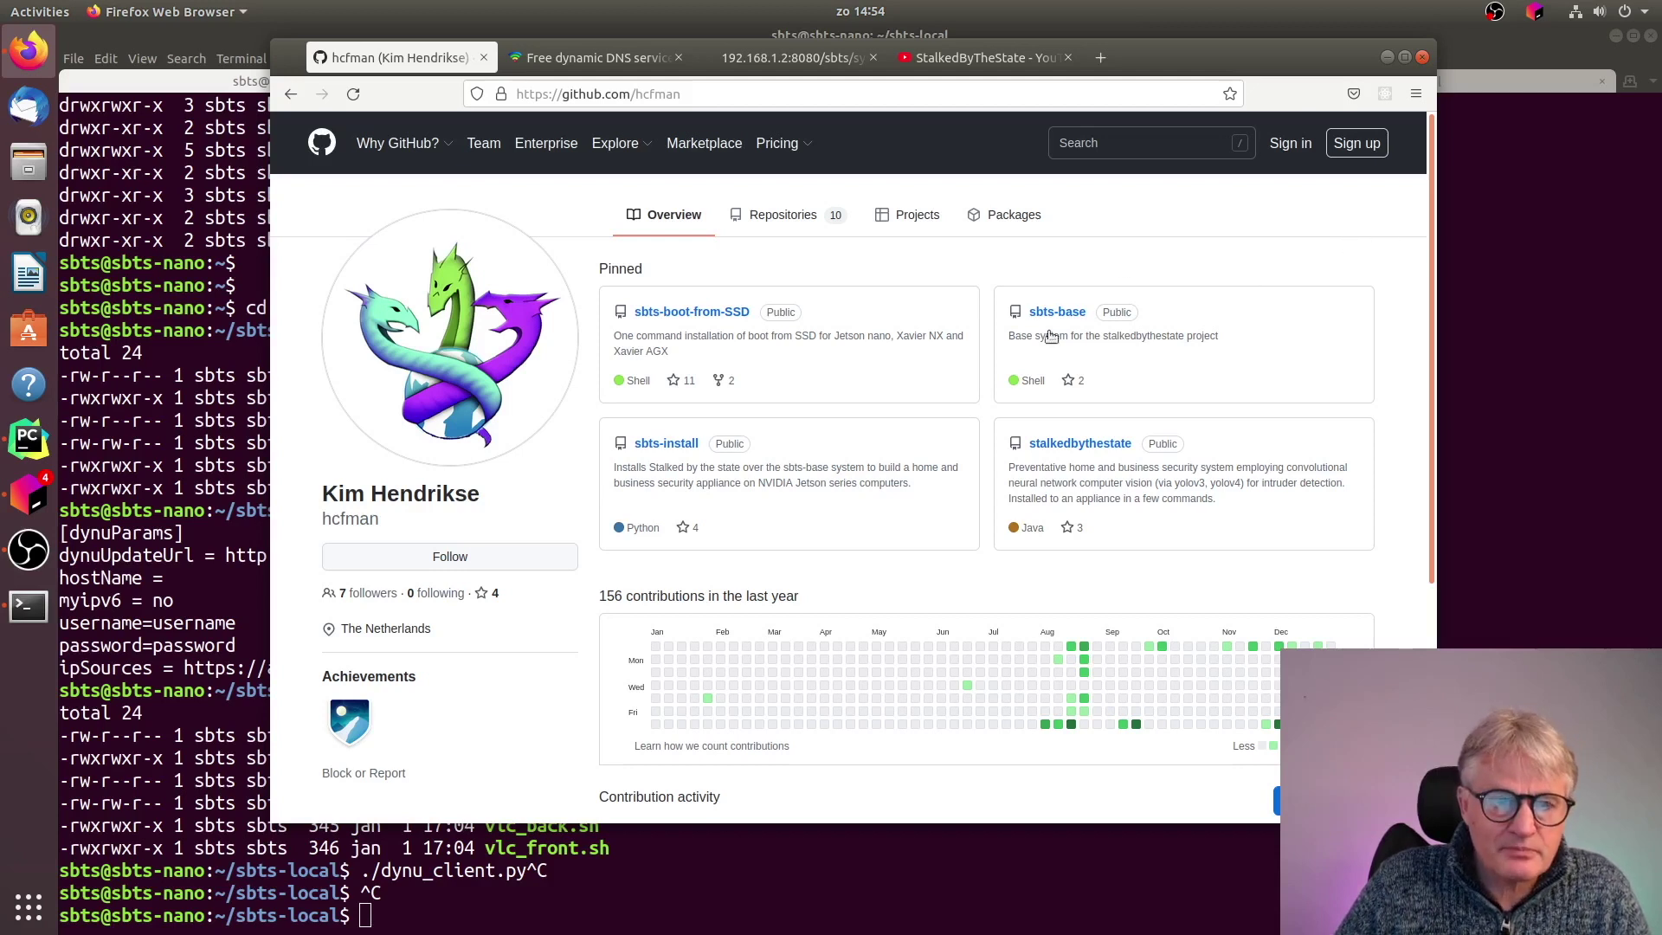
{"action": "left_click", "coordinate": [244, 569]}
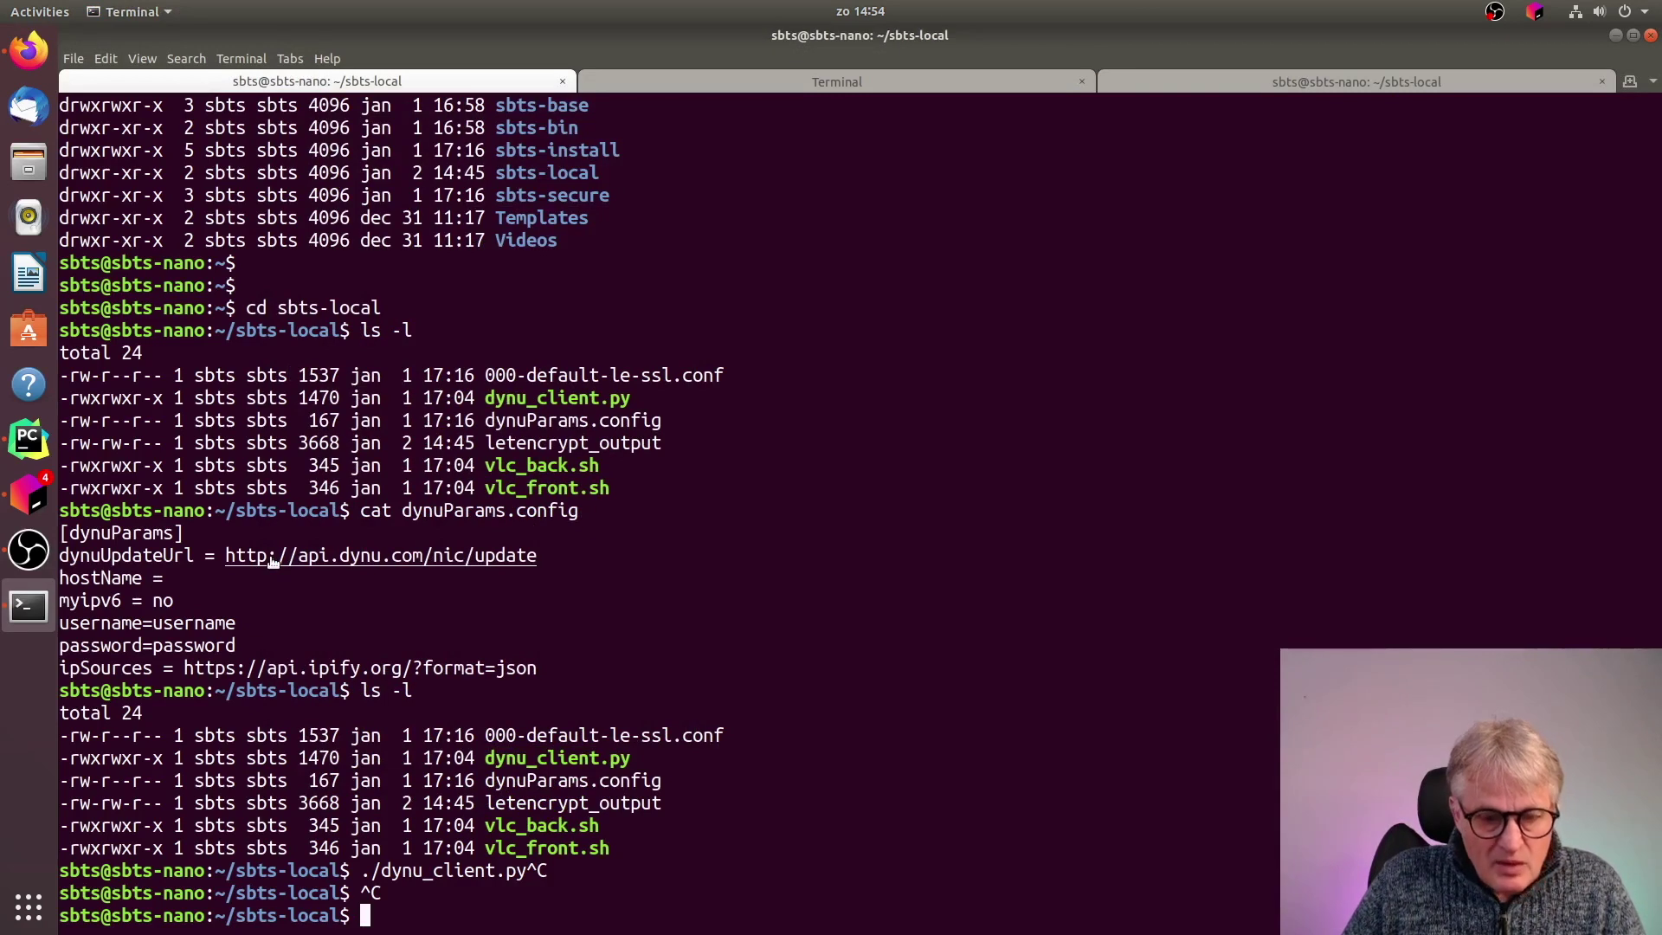
View 000-default-le-ssl.conf in less and select its ServerName mydomain.dieR5iephomydomain
{"action": "type", "text": "less"}
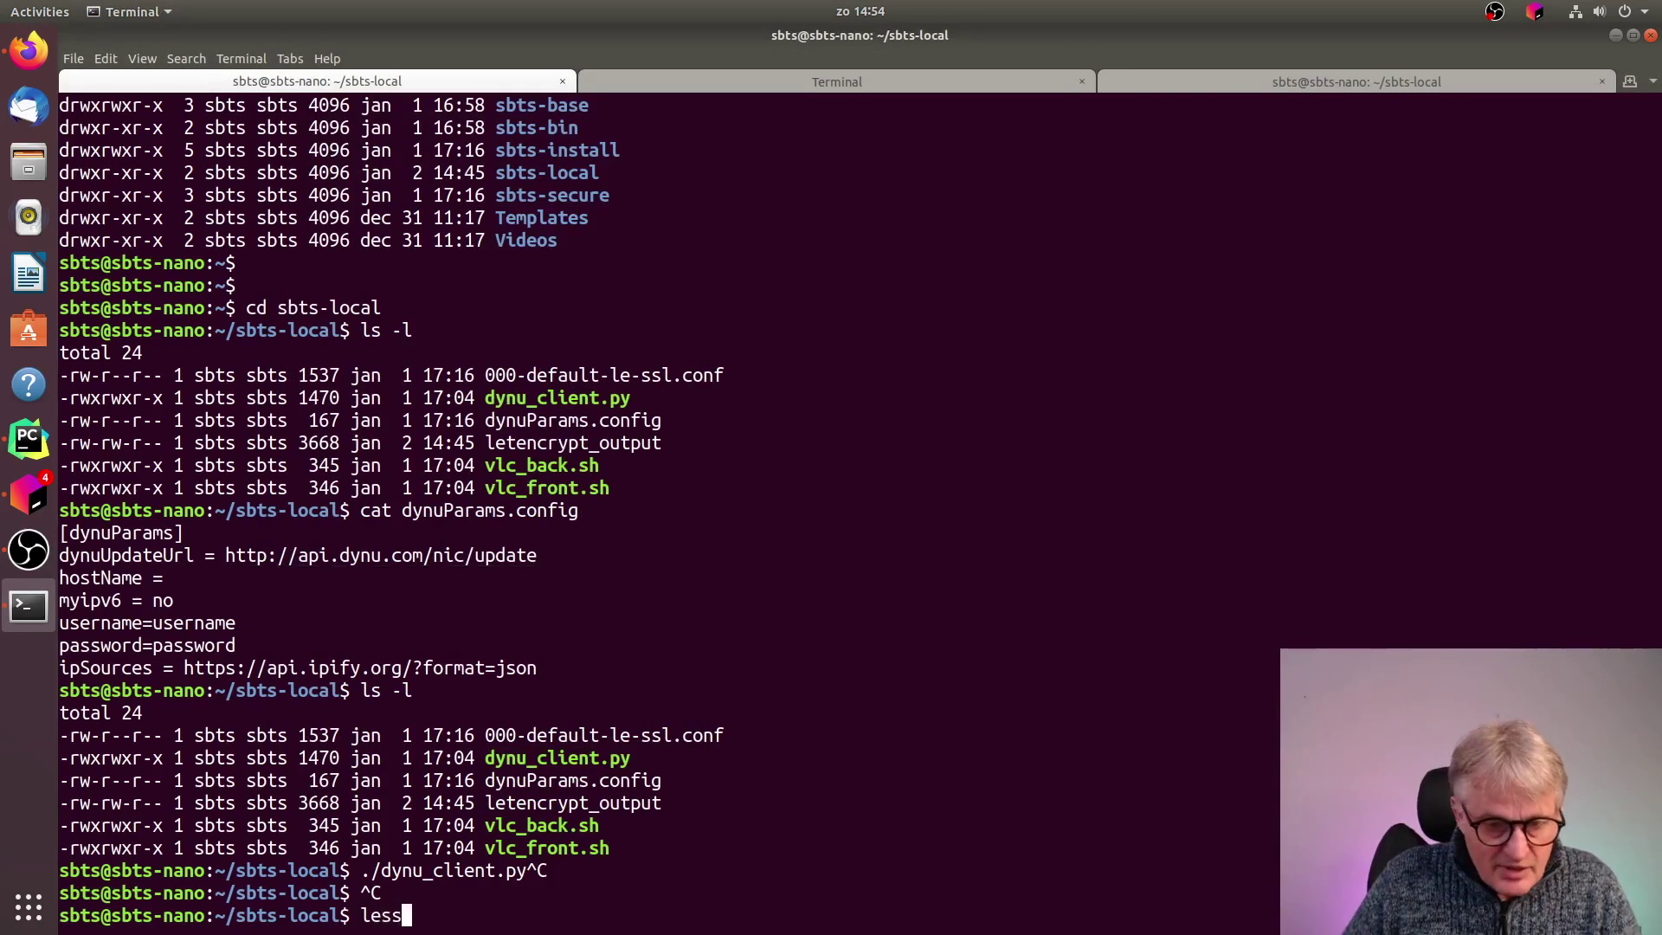
{"action": "double_click", "coordinate": [573, 735]}
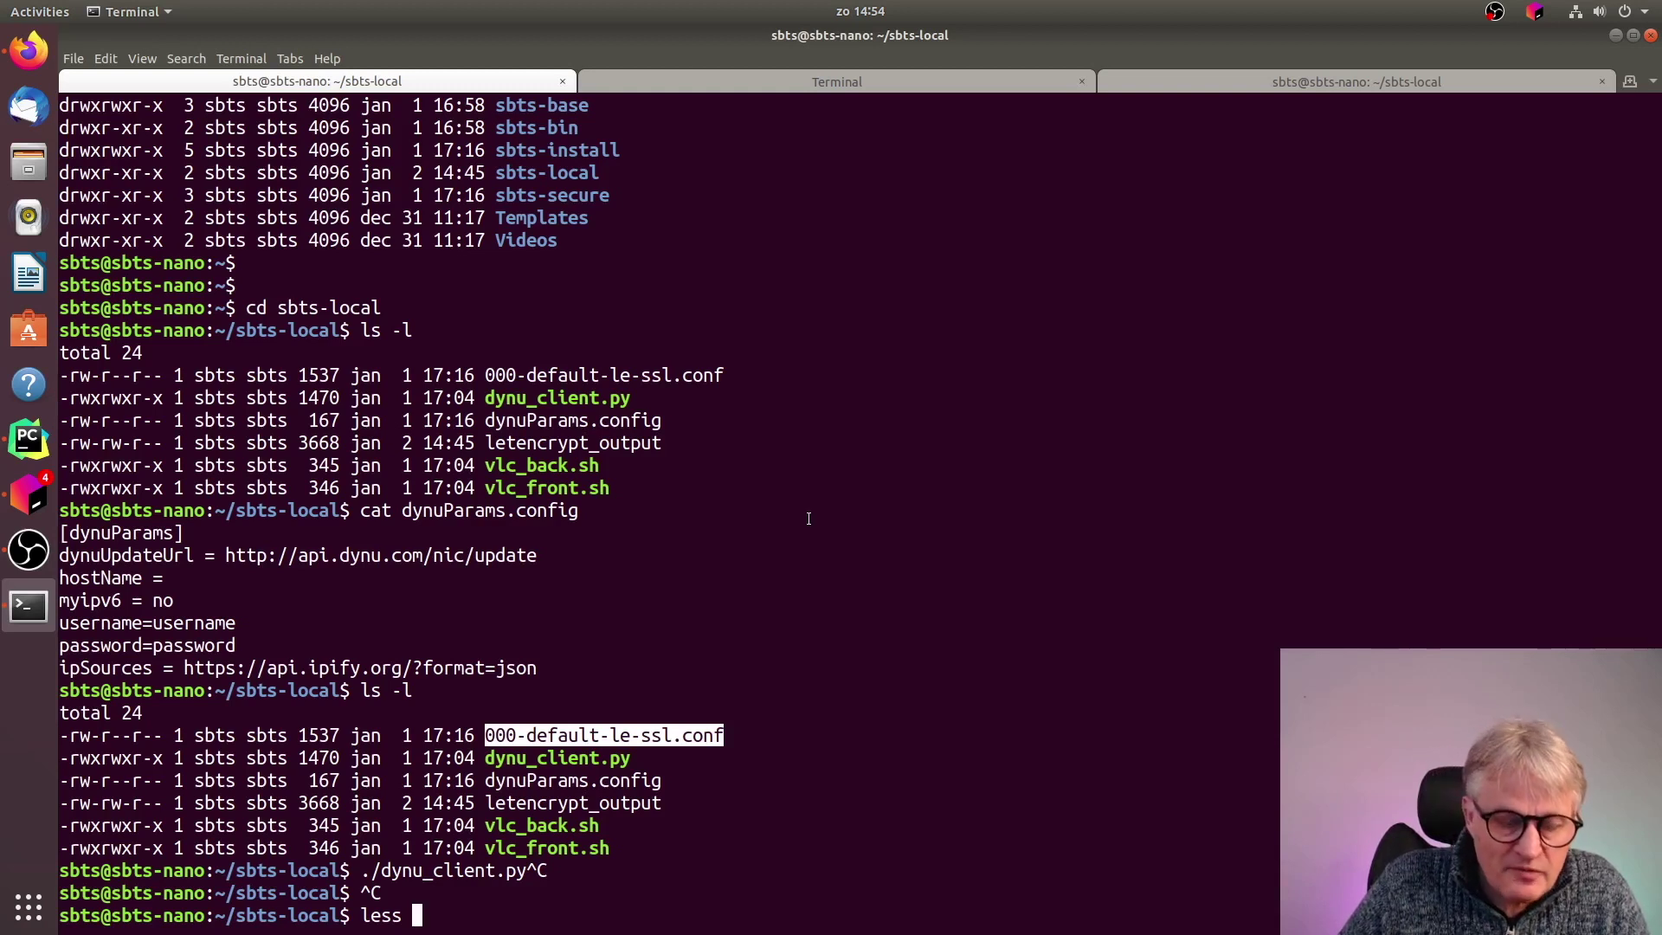
{"action": "middle_click", "coordinate": [808, 517]}
{"action": "key", "text": "Return"}
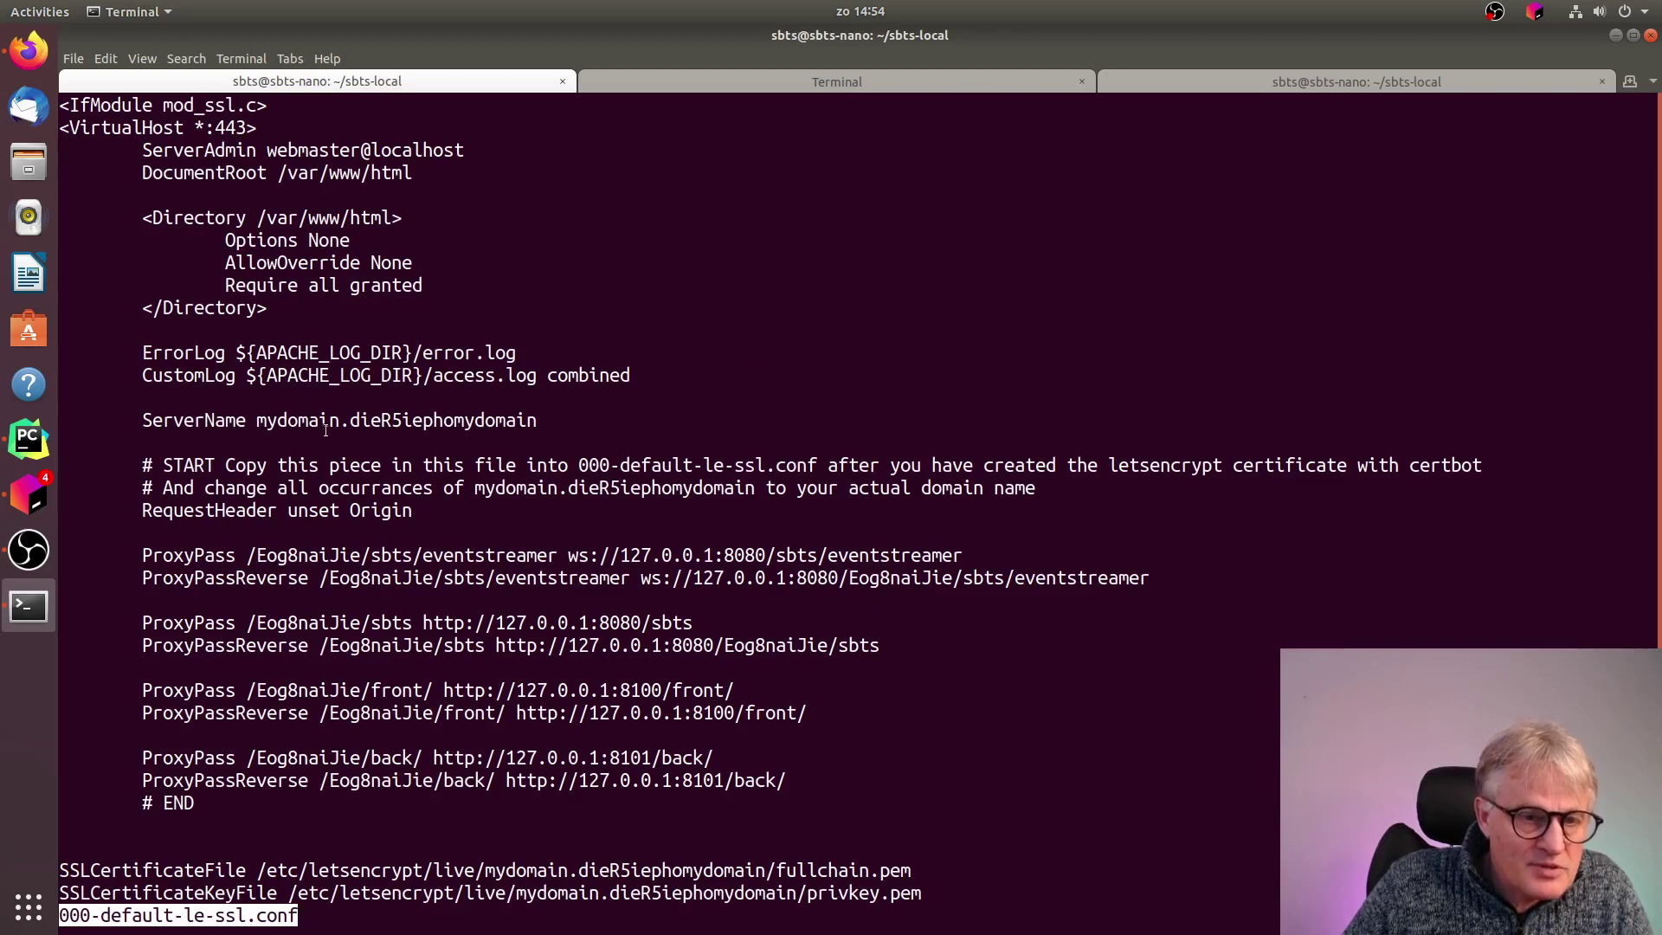
{"action": "left_click_drag", "start_coordinate": [257, 421], "coordinate": [537, 421]}
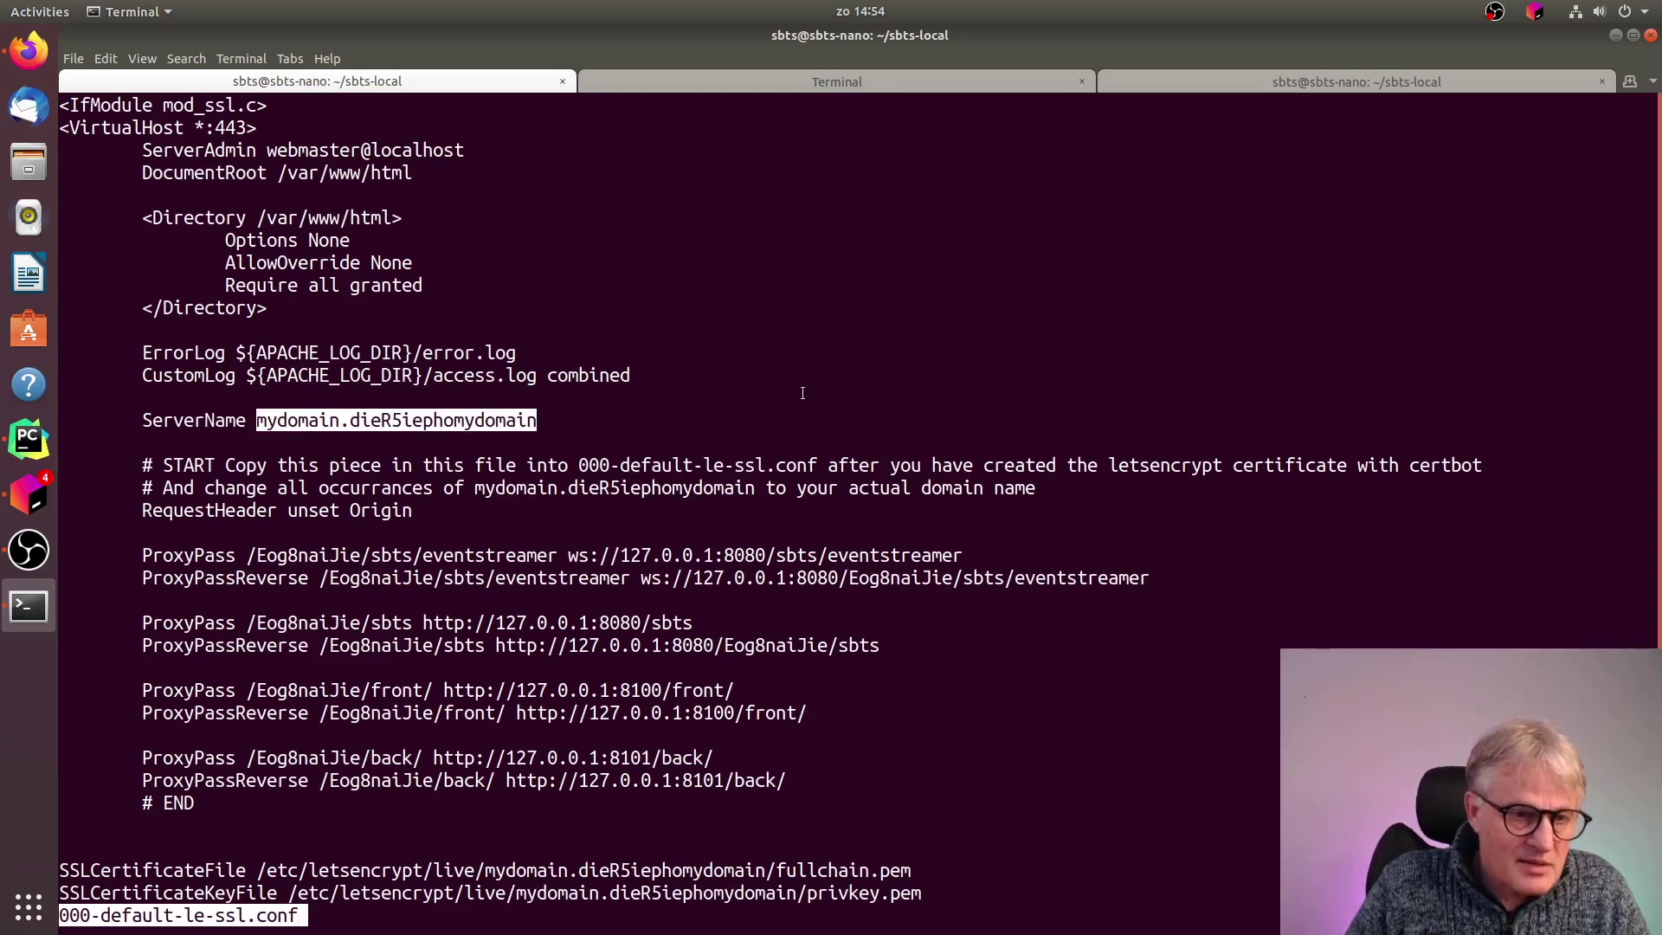
{"action": "left_click", "coordinate": [455, 373]}
Quit the pager and start a root login shell with sudo su -
{"action": "key", "text": "q"}
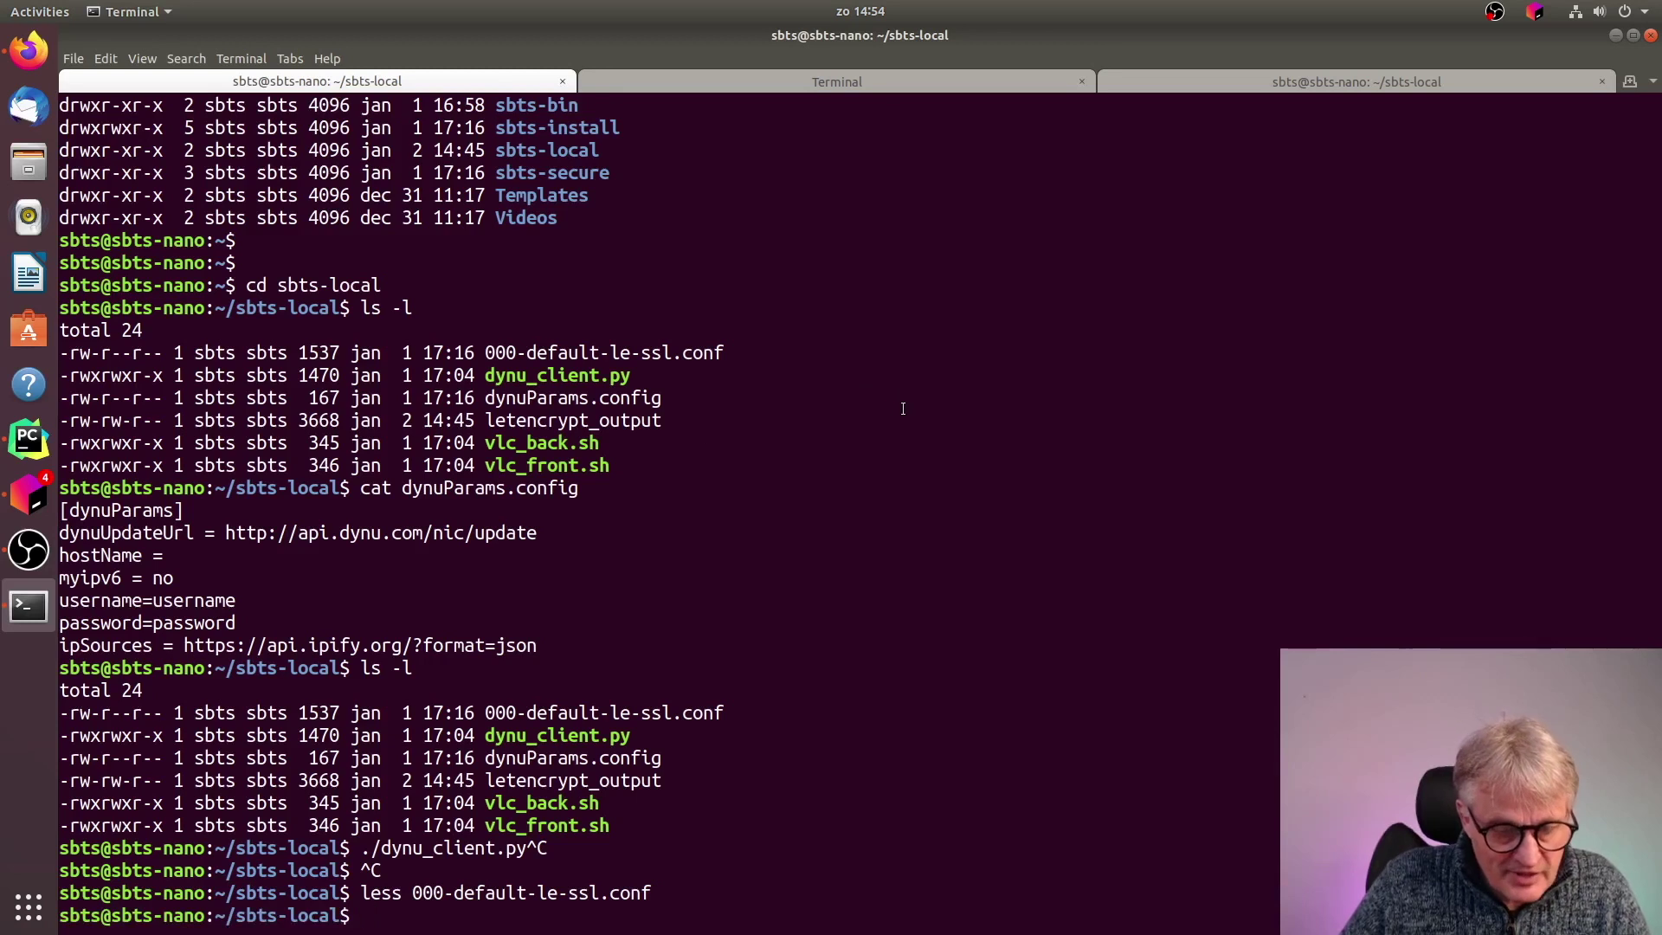
{"action": "type", "text": "sudo su "}
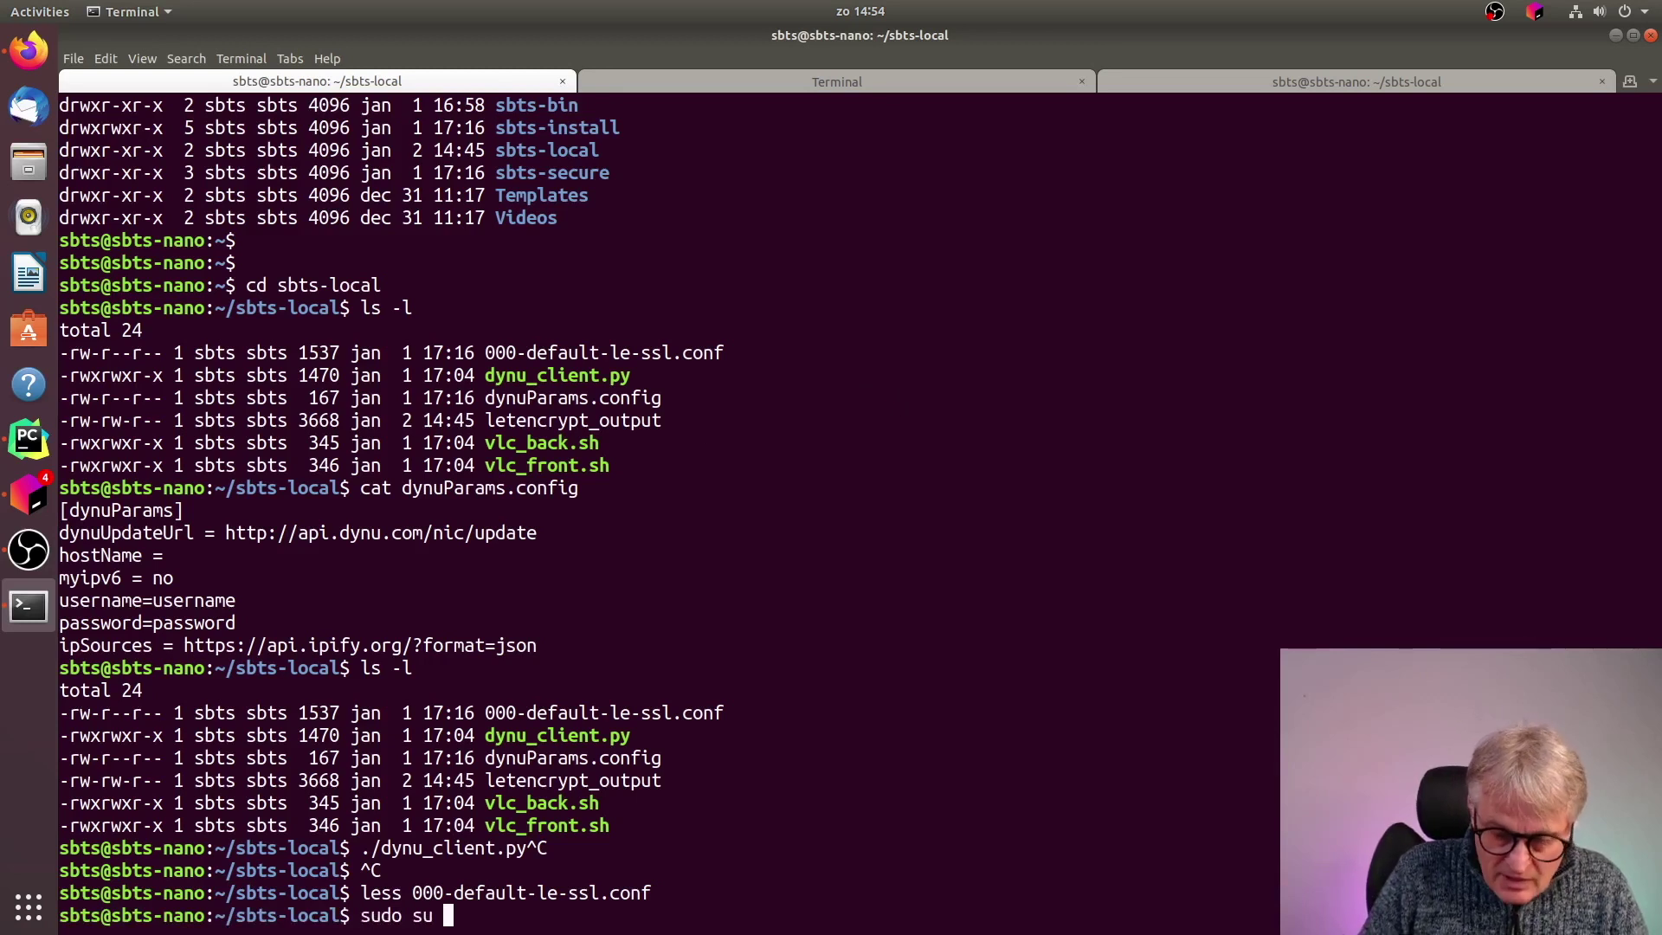
{"action": "type", "text": "-"}
{"action": "key", "text": "Return"}
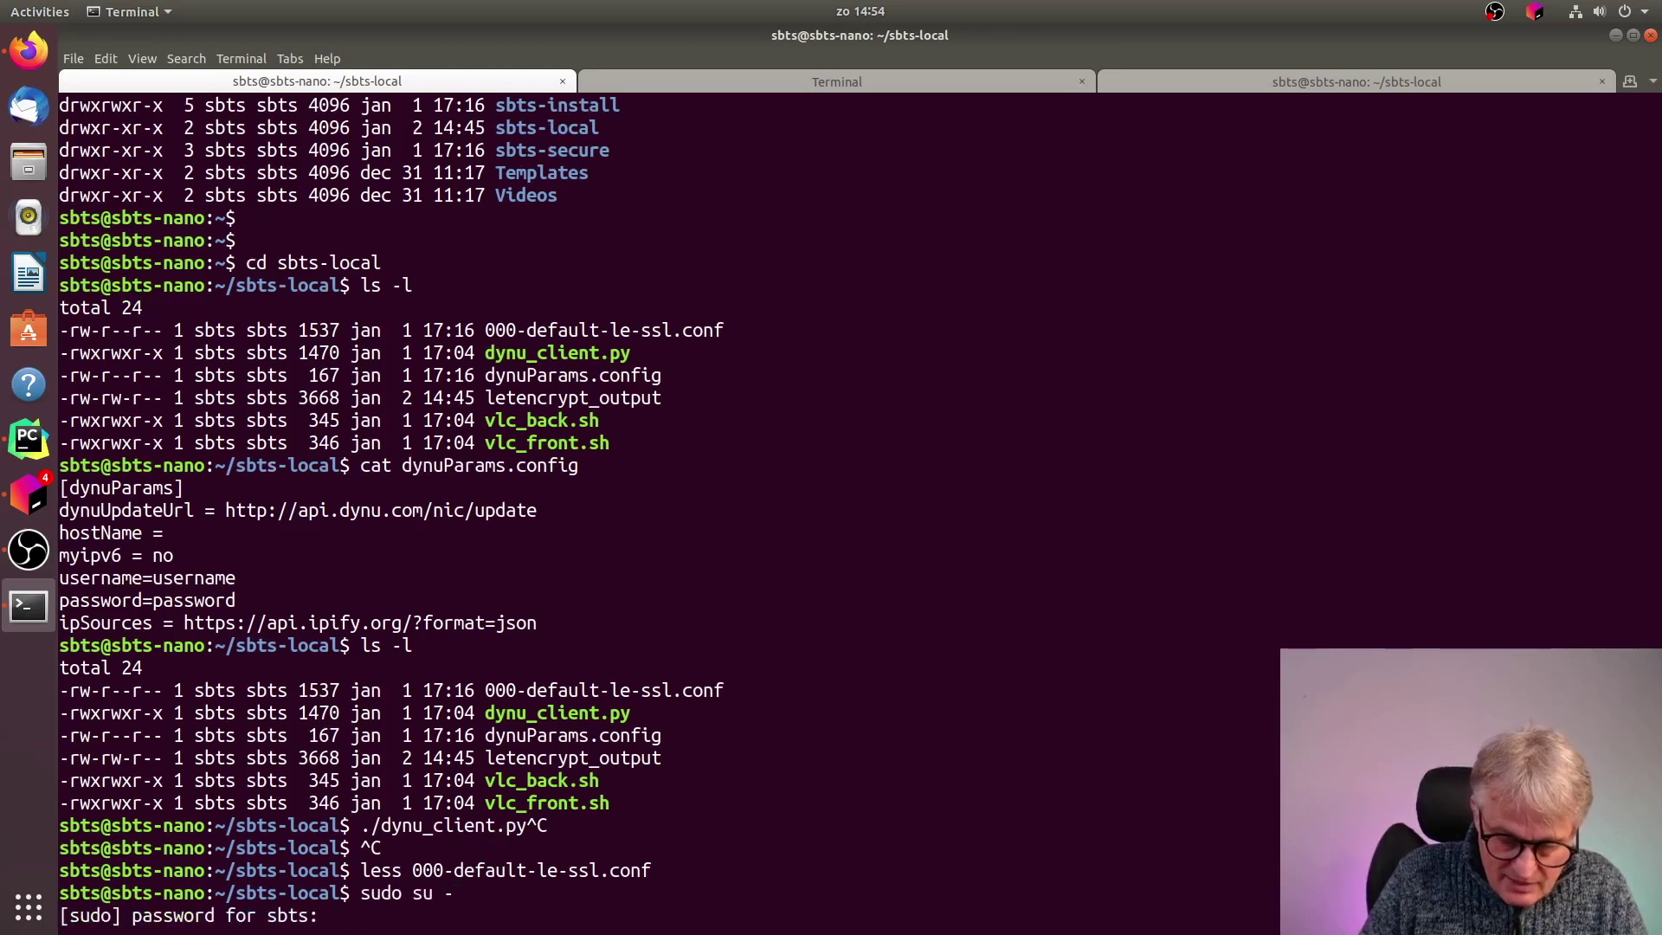
Submit the sudo password, then in the ssh session enter sbts-local and list its files
{"action": "key", "text": "Return"}
{"action": "key", "text": "alt+3"}
{"action": "type", "text": "cd"}
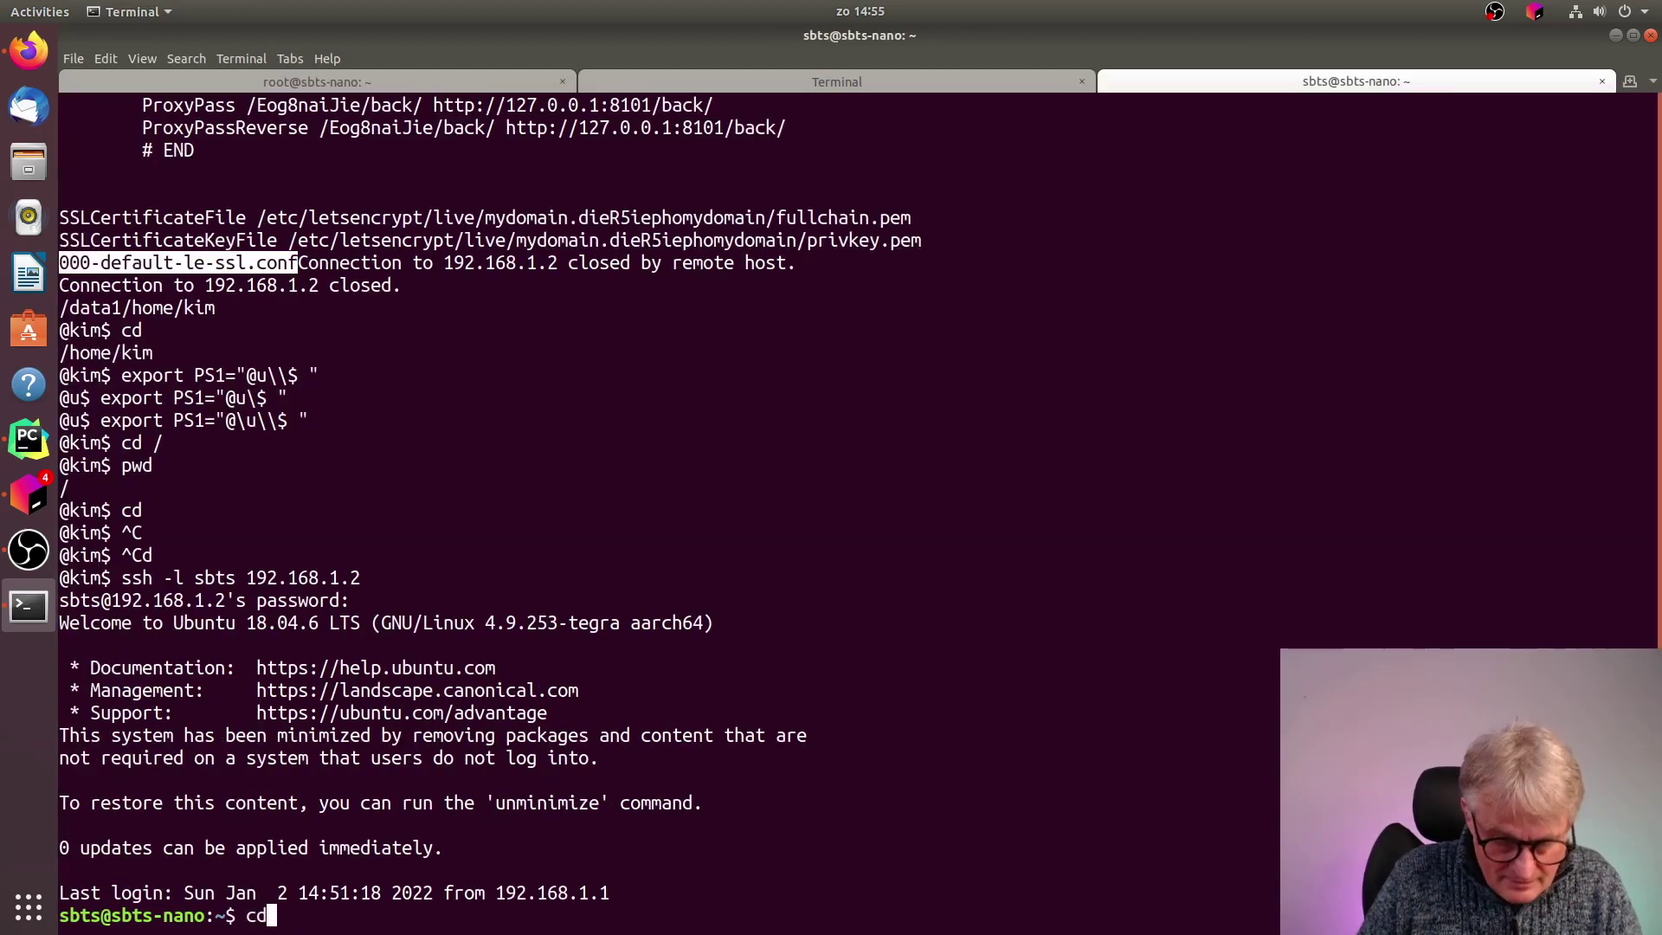
{"action": "type", "text": " sbts-local"}
{"action": "key", "text": "Return"}
{"action": "type", "text": "ls"}
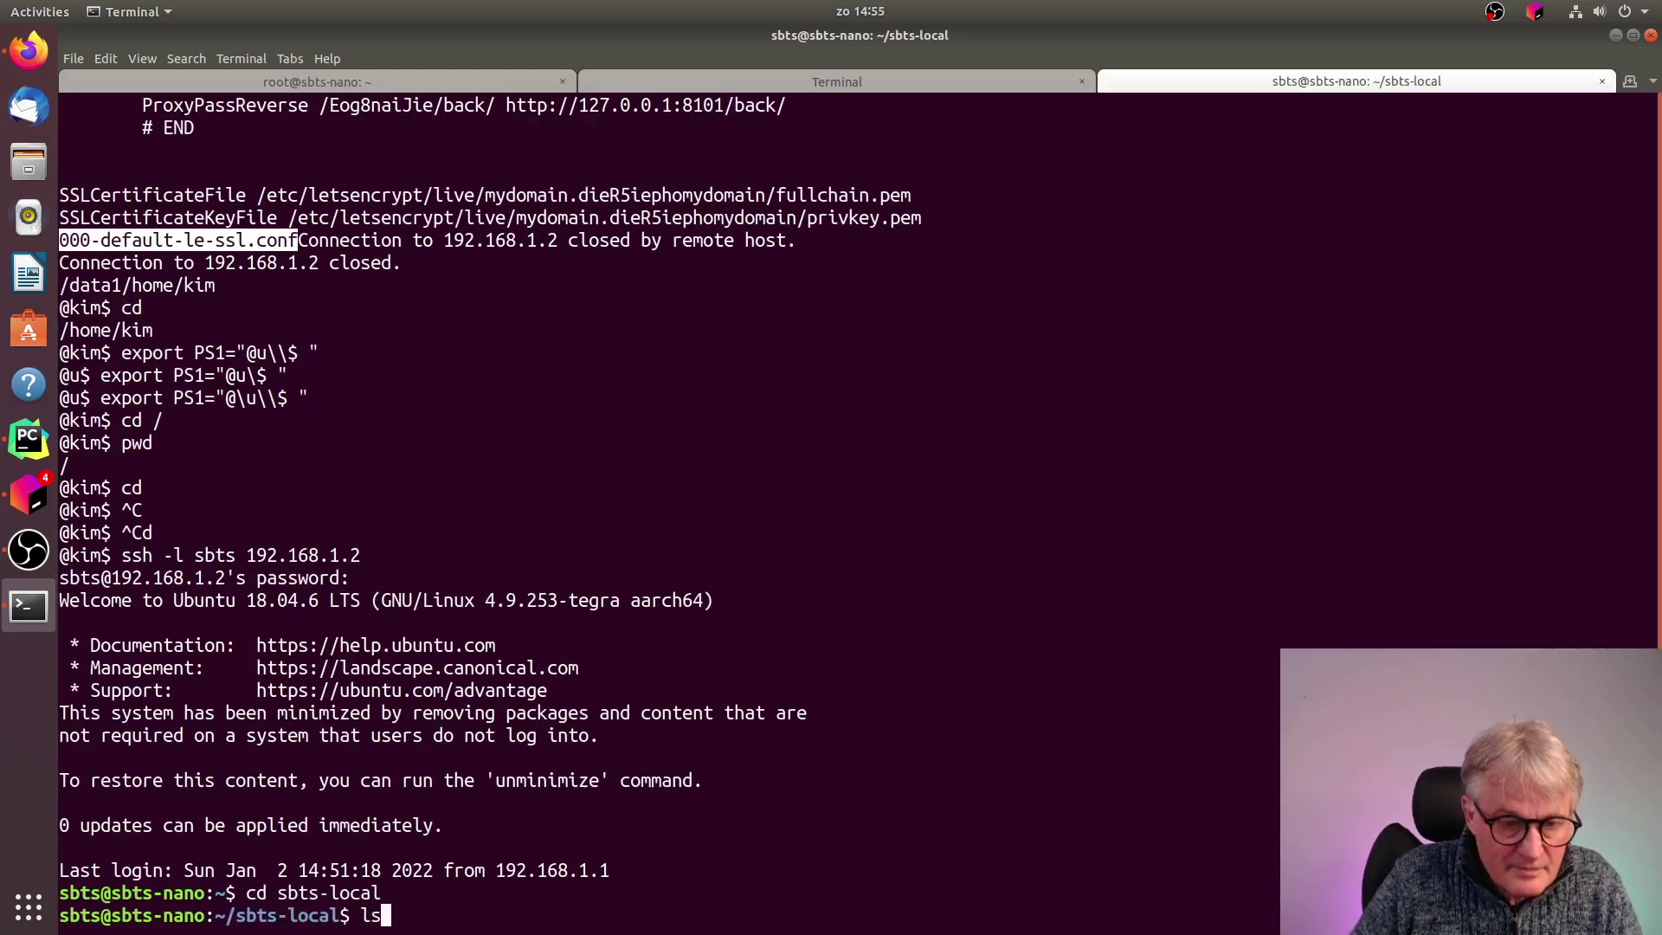
{"action": "type", "text": " -l"}
{"action": "key", "text": "Return"}
Open 000-default-le-ssl.conf in less and copy its ServerName domain
{"action": "type", "text": "less"}
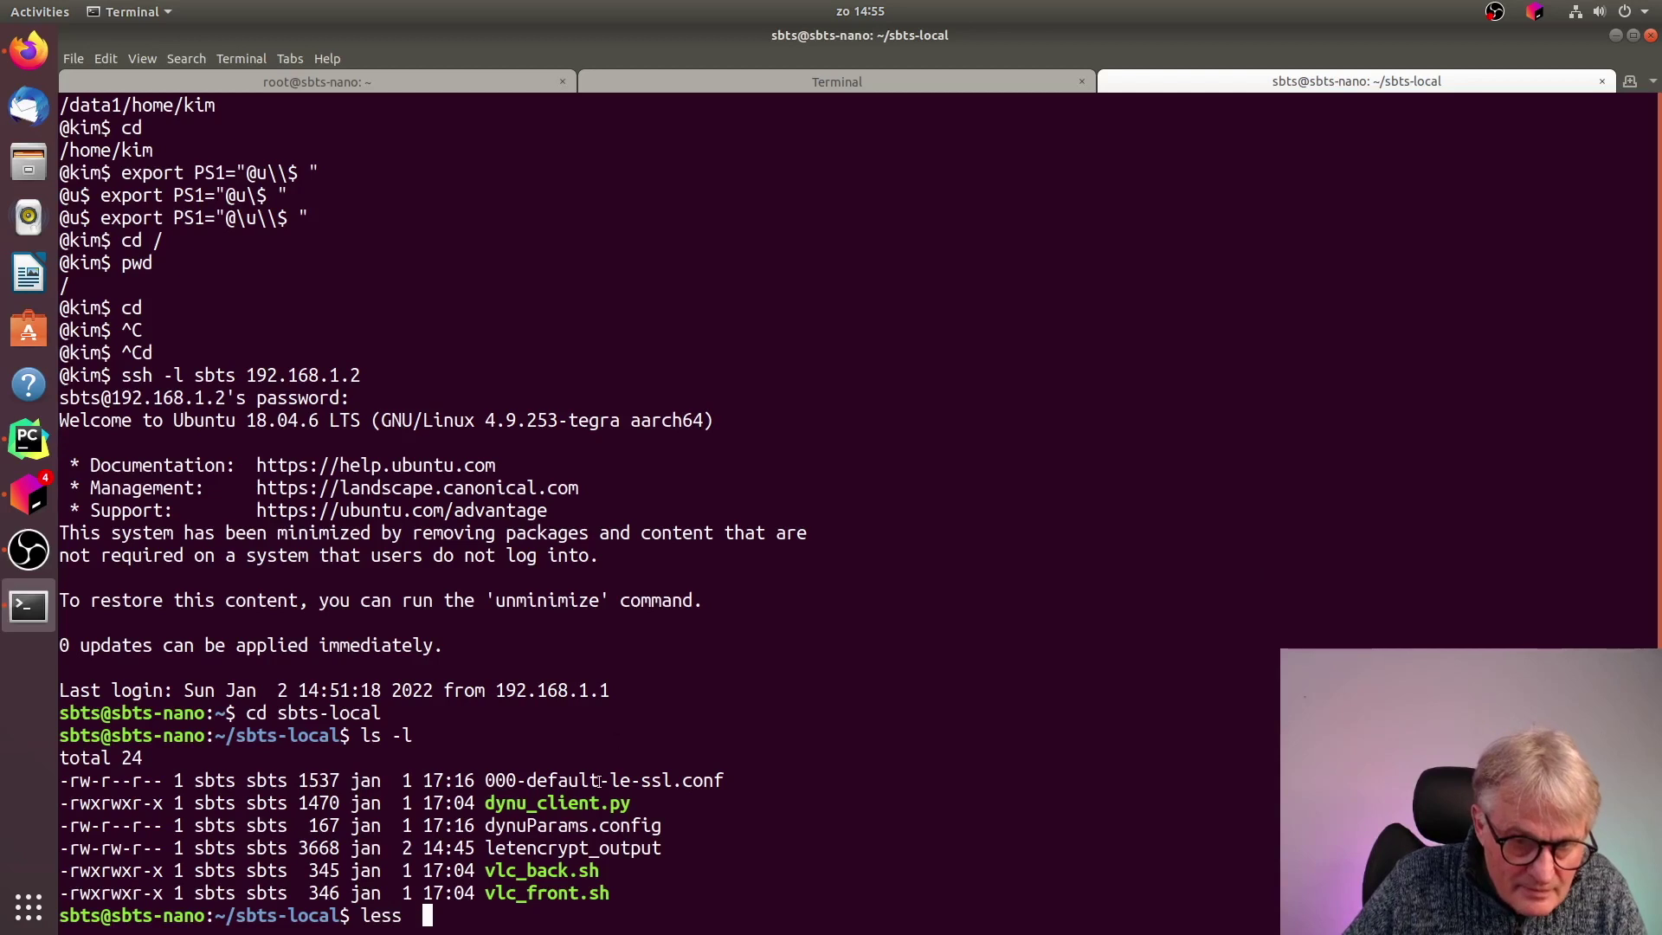
{"action": "double_click", "coordinate": [599, 781]}
{"action": "middle_click", "coordinate": [599, 780]}
{"action": "key", "text": "Return"}
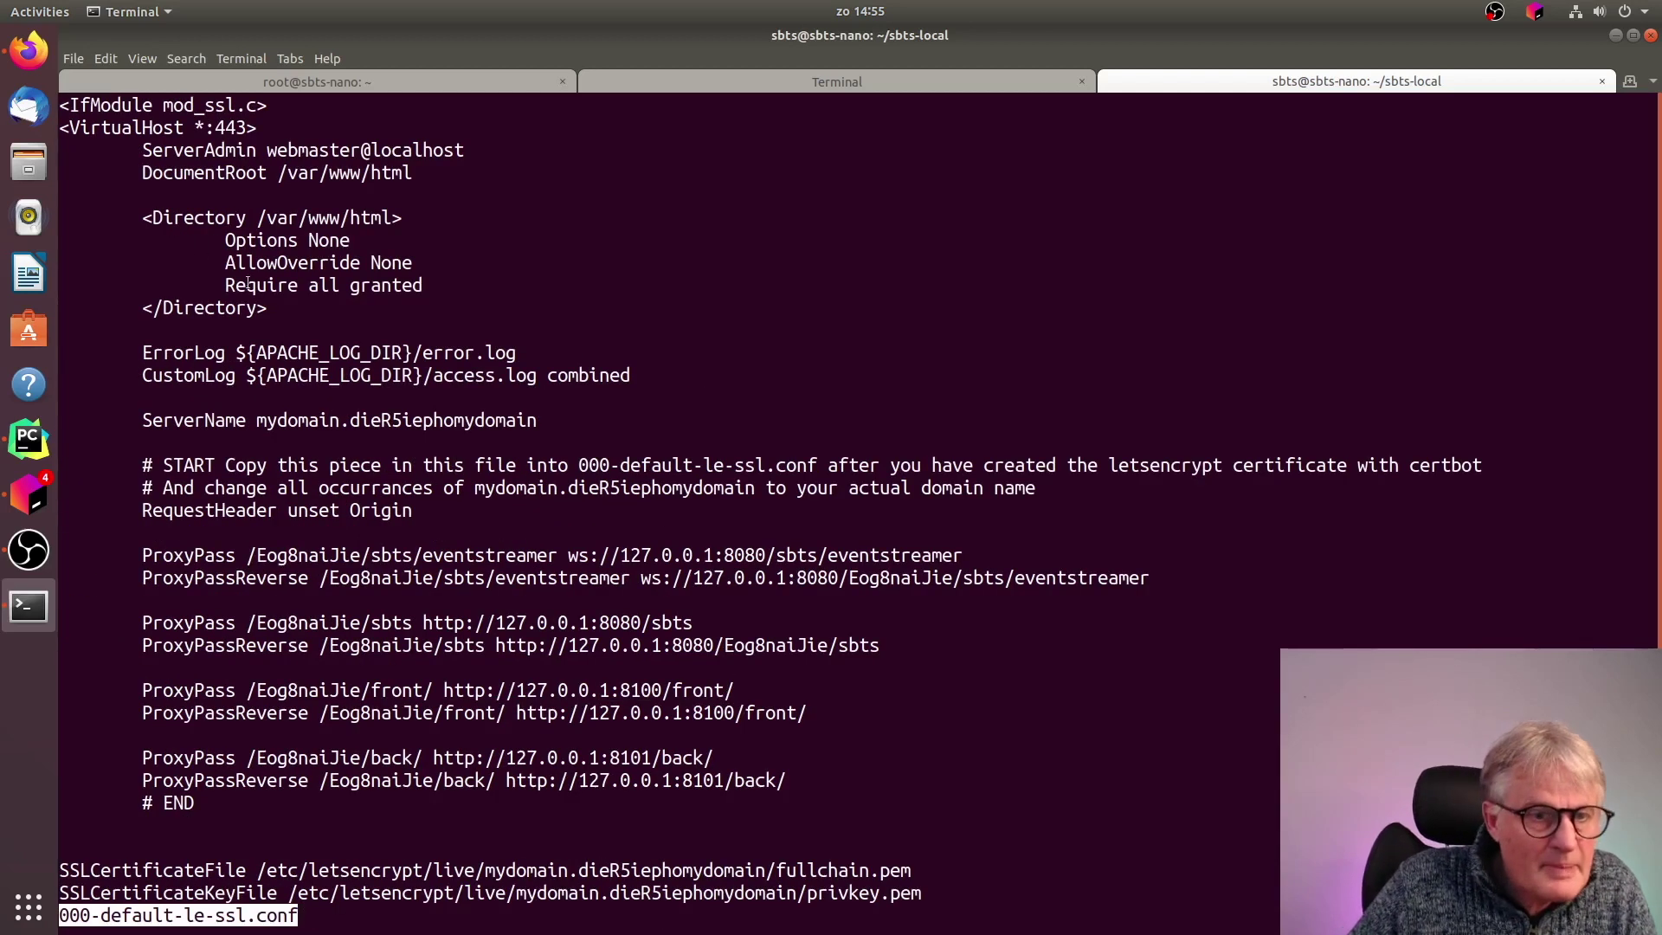
{"action": "left_click_drag", "start_coordinate": [257, 420], "coordinate": [537, 420]}
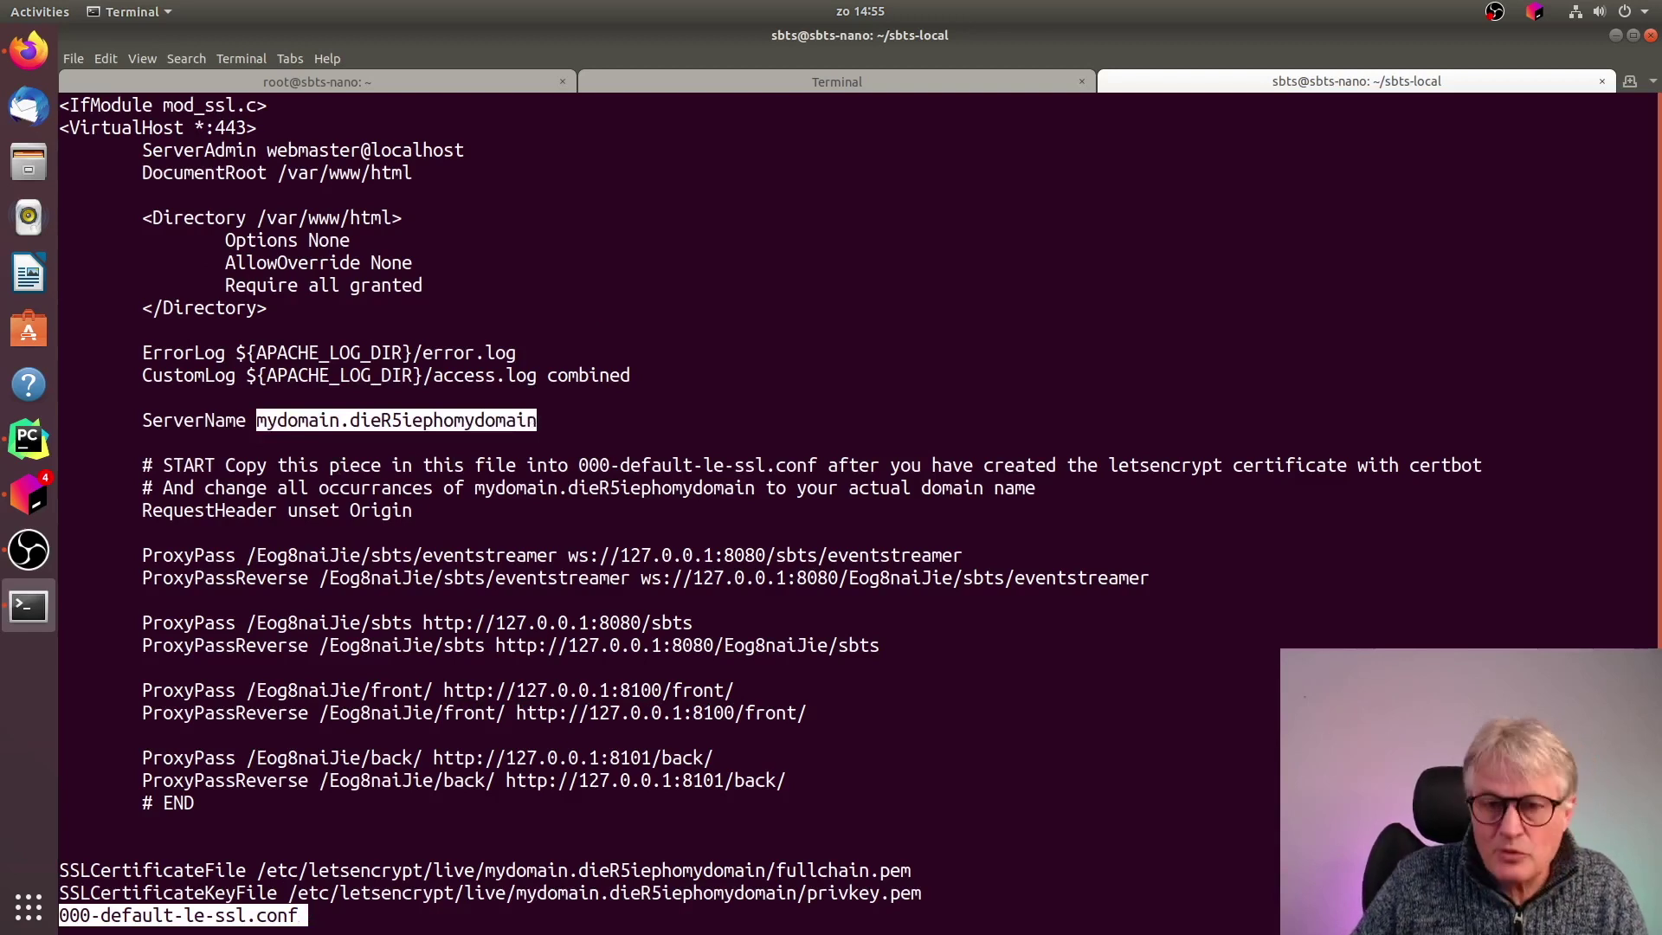
Paste mydomain.dieR5iephomydomain into the certbot --apache -d command in the root shell, then cancel it
{"action": "left_click", "coordinate": [422, 82]}
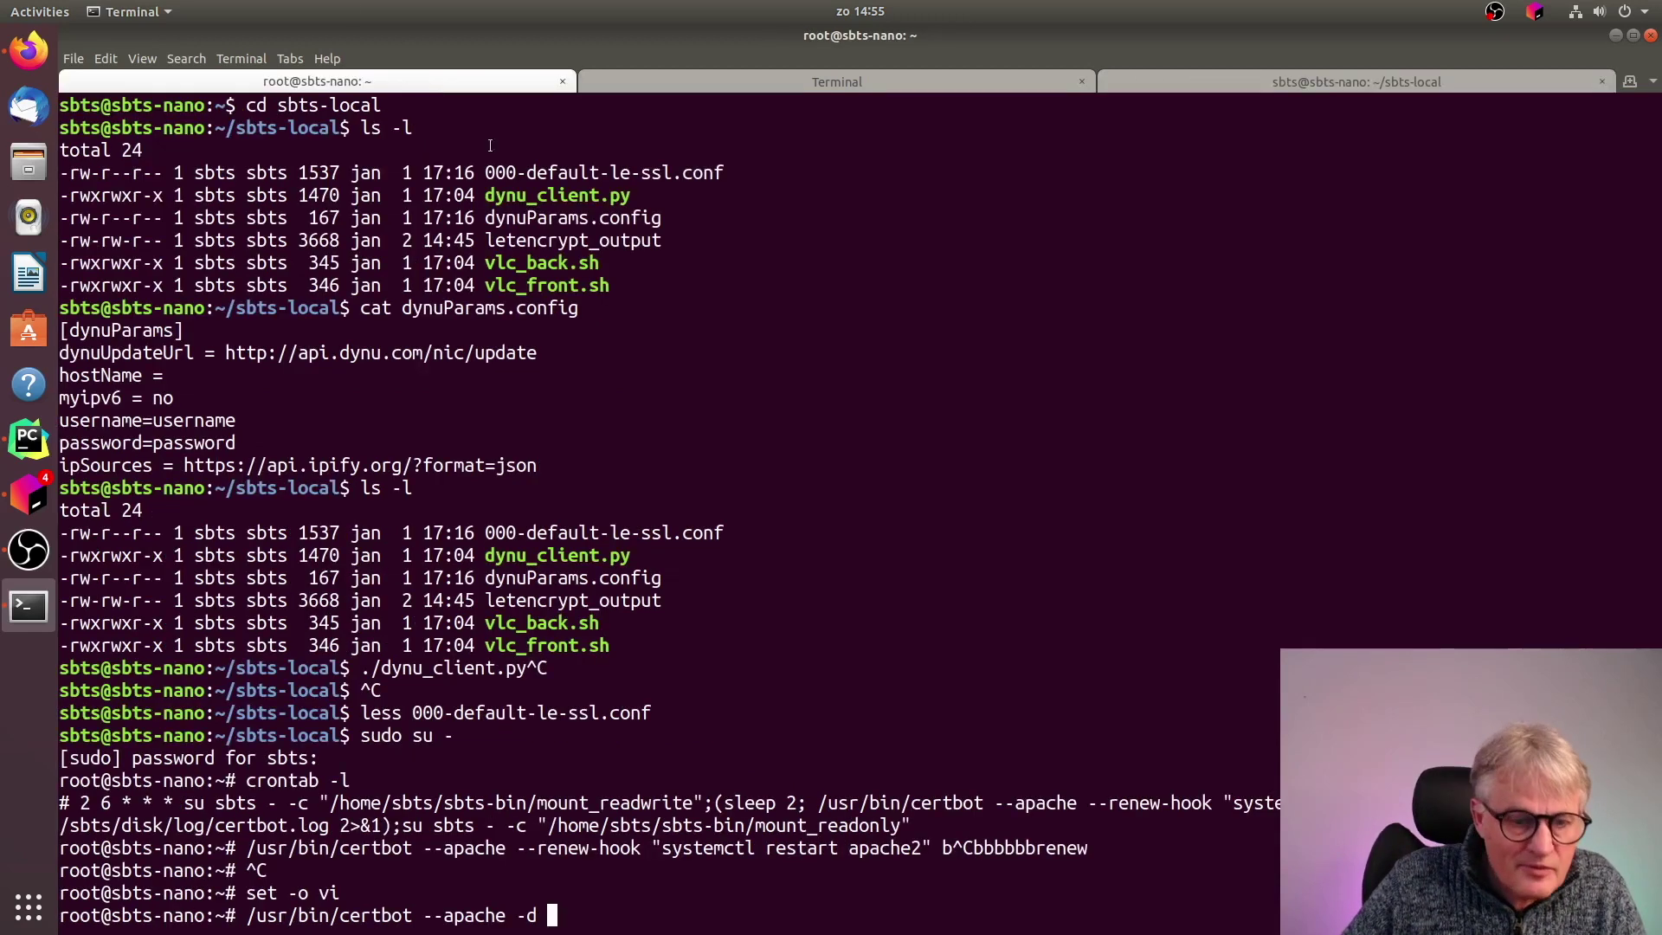
{"action": "middle_click", "coordinate": [745, 650]}
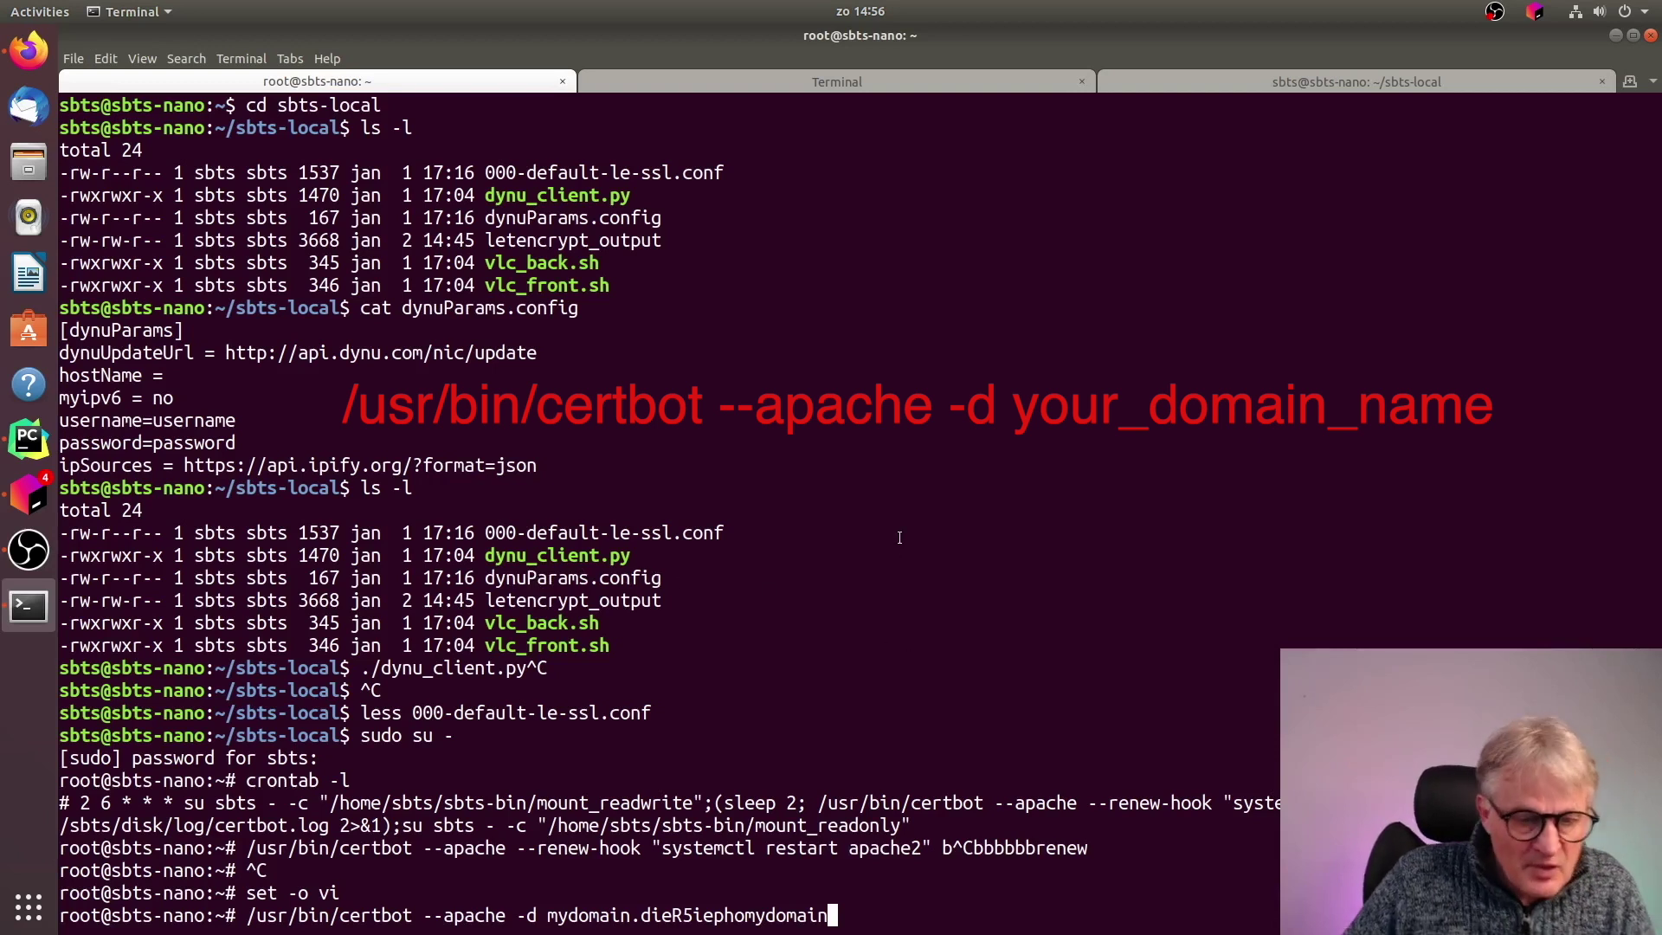
{"action": "key", "text": "ctrl+c"}
Log out of the root shell and re-list the sbts-local files
{"action": "type", "text": "ls -l"}
{"action": "key", "text": "ctrl+c"}
{"action": "key", "text": "ctrl+d"}
{"action": "type", "text": "ls -l"}
{"action": "key", "text": "Return"}
Open the saved letencrypt_output certbot log in less
{"action": "type", "text": "less"}
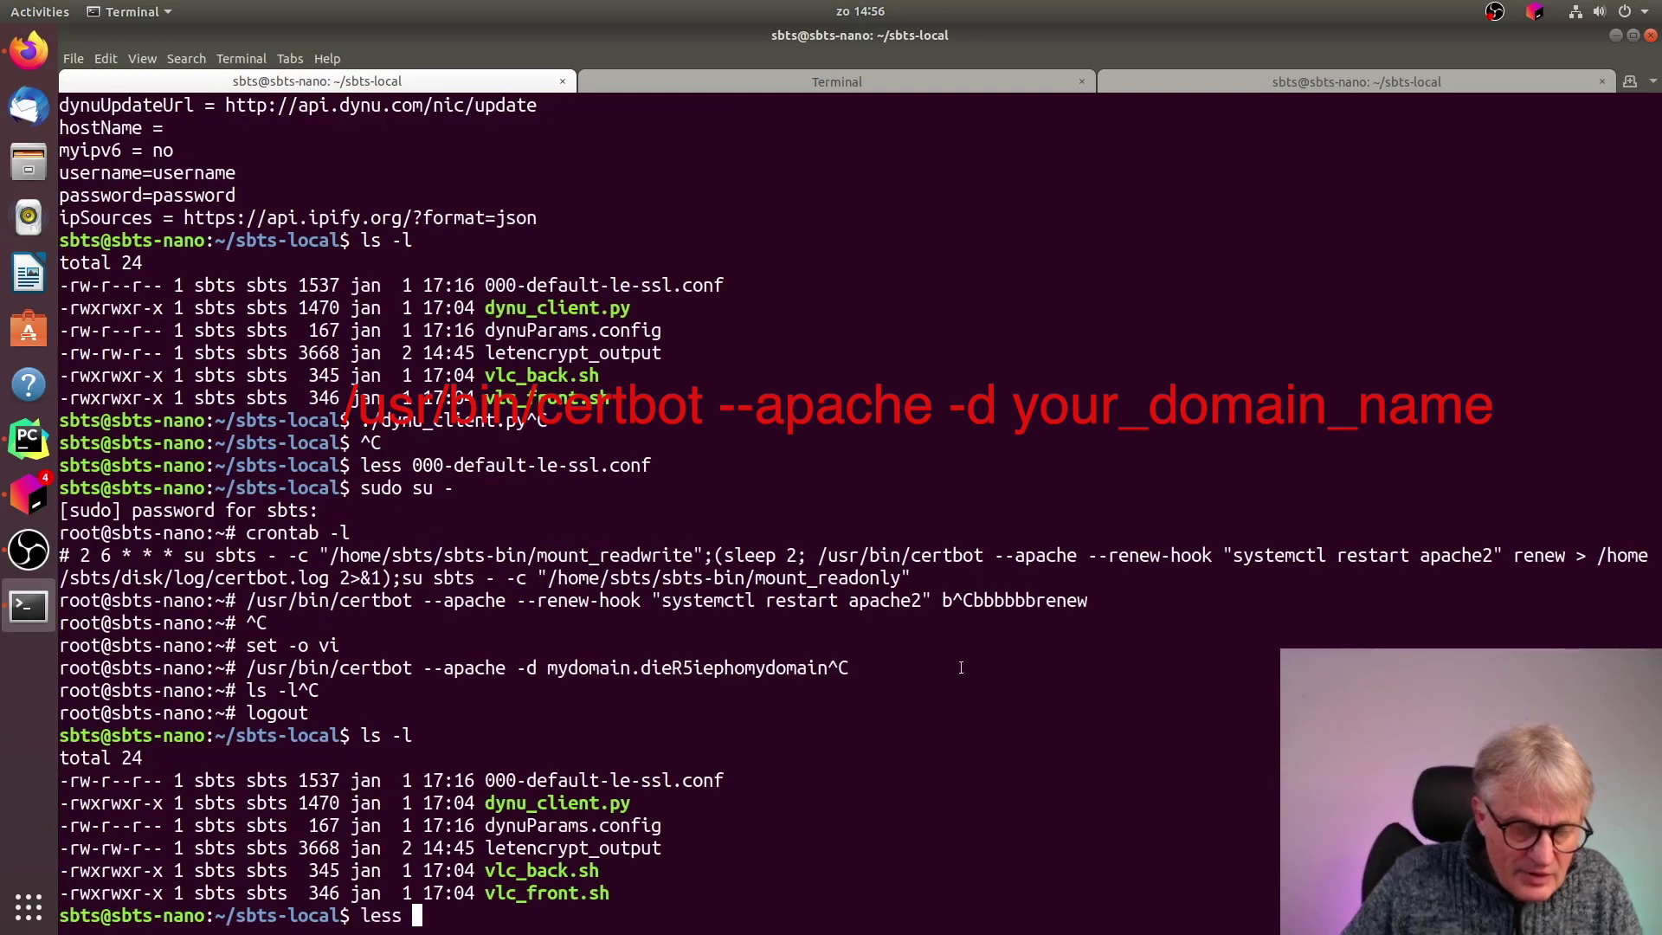
{"action": "double_click", "coordinate": [573, 847]}
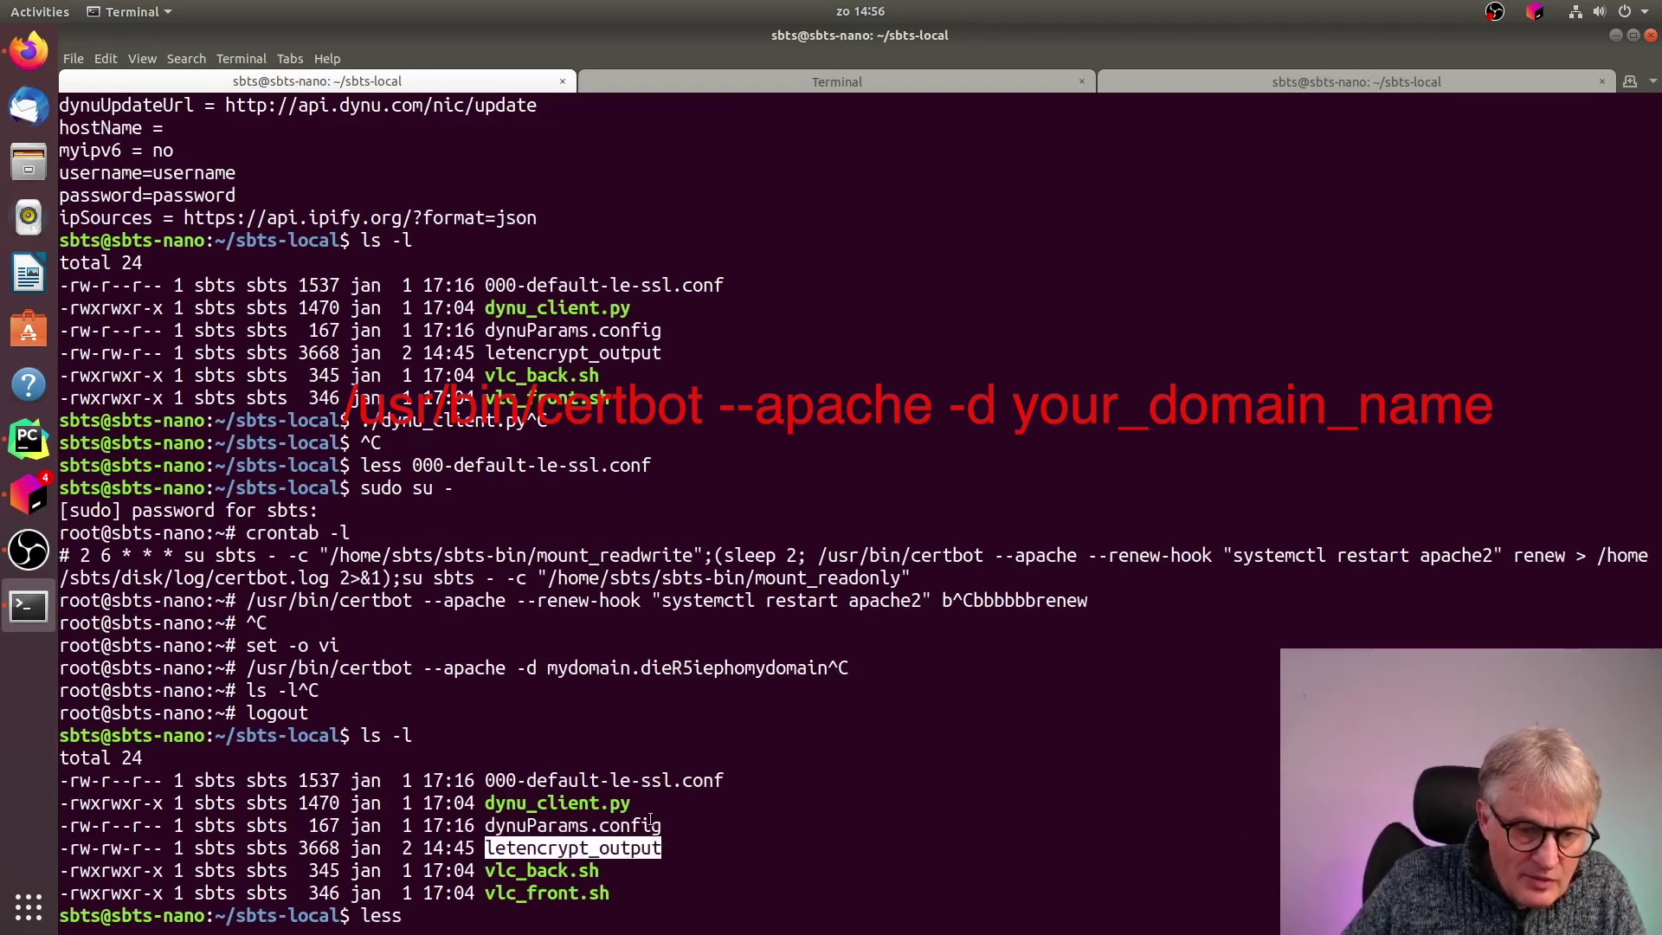
{"action": "middle_click", "coordinate": [783, 732]}
{"action": "key", "text": "Return"}
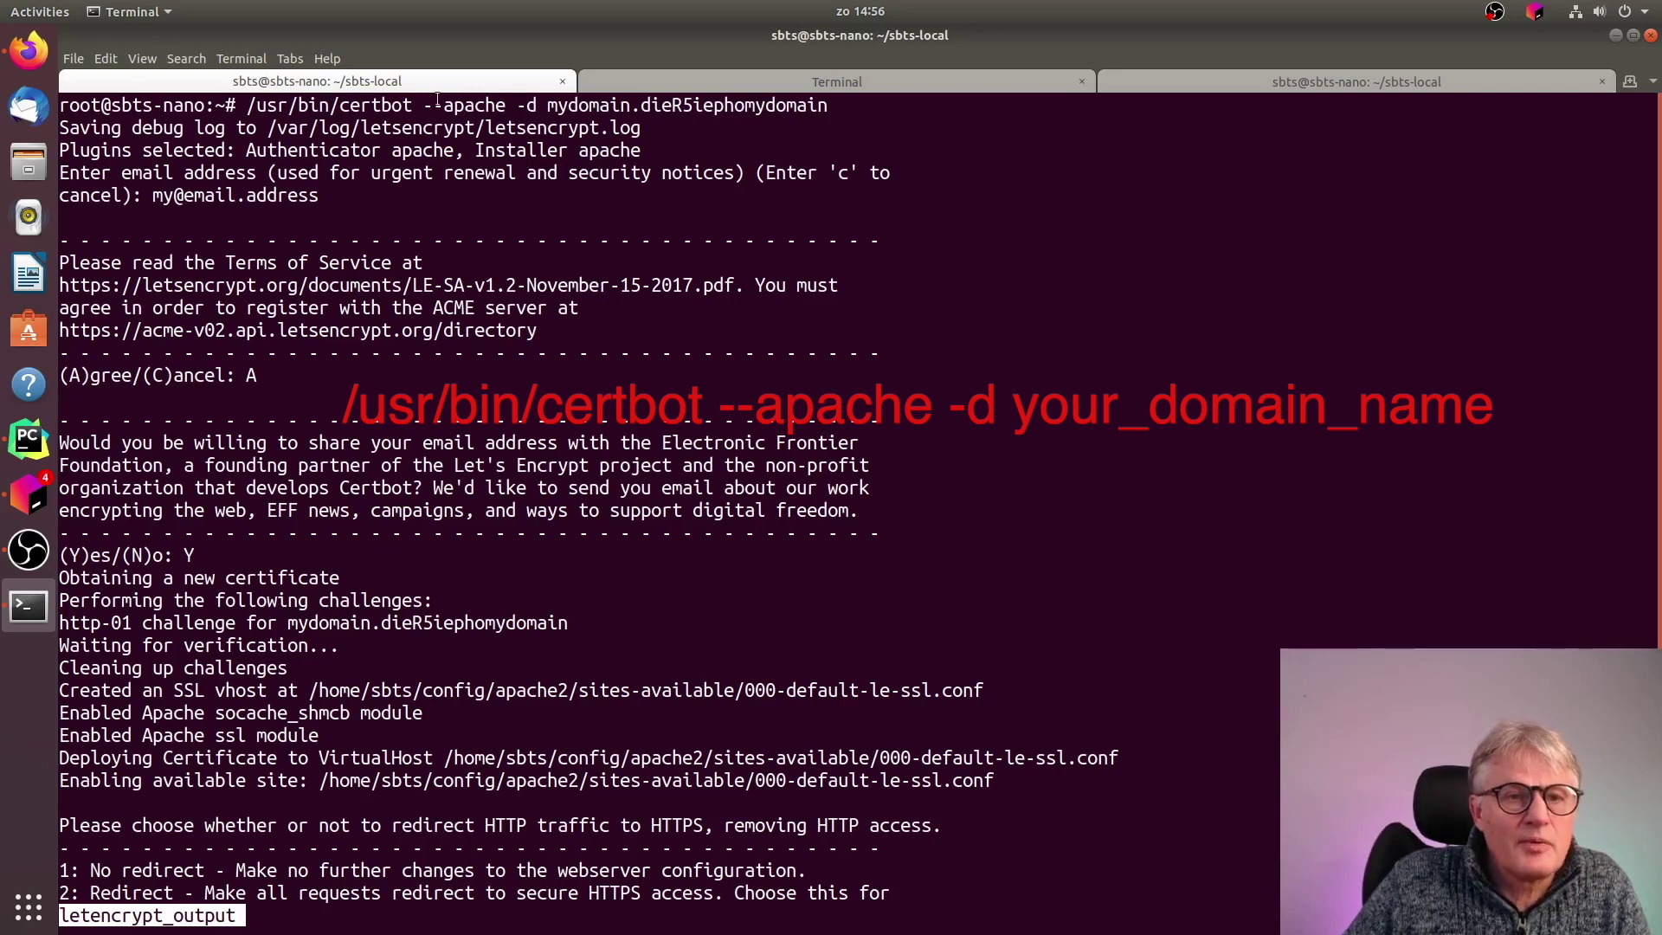
Highlight the certbot --apache command, terms and e-mail answers, and SSL vhost path, then move to the log's end
{"action": "left_click_drag", "start_coordinate": [251, 105], "coordinate": [531, 101]}
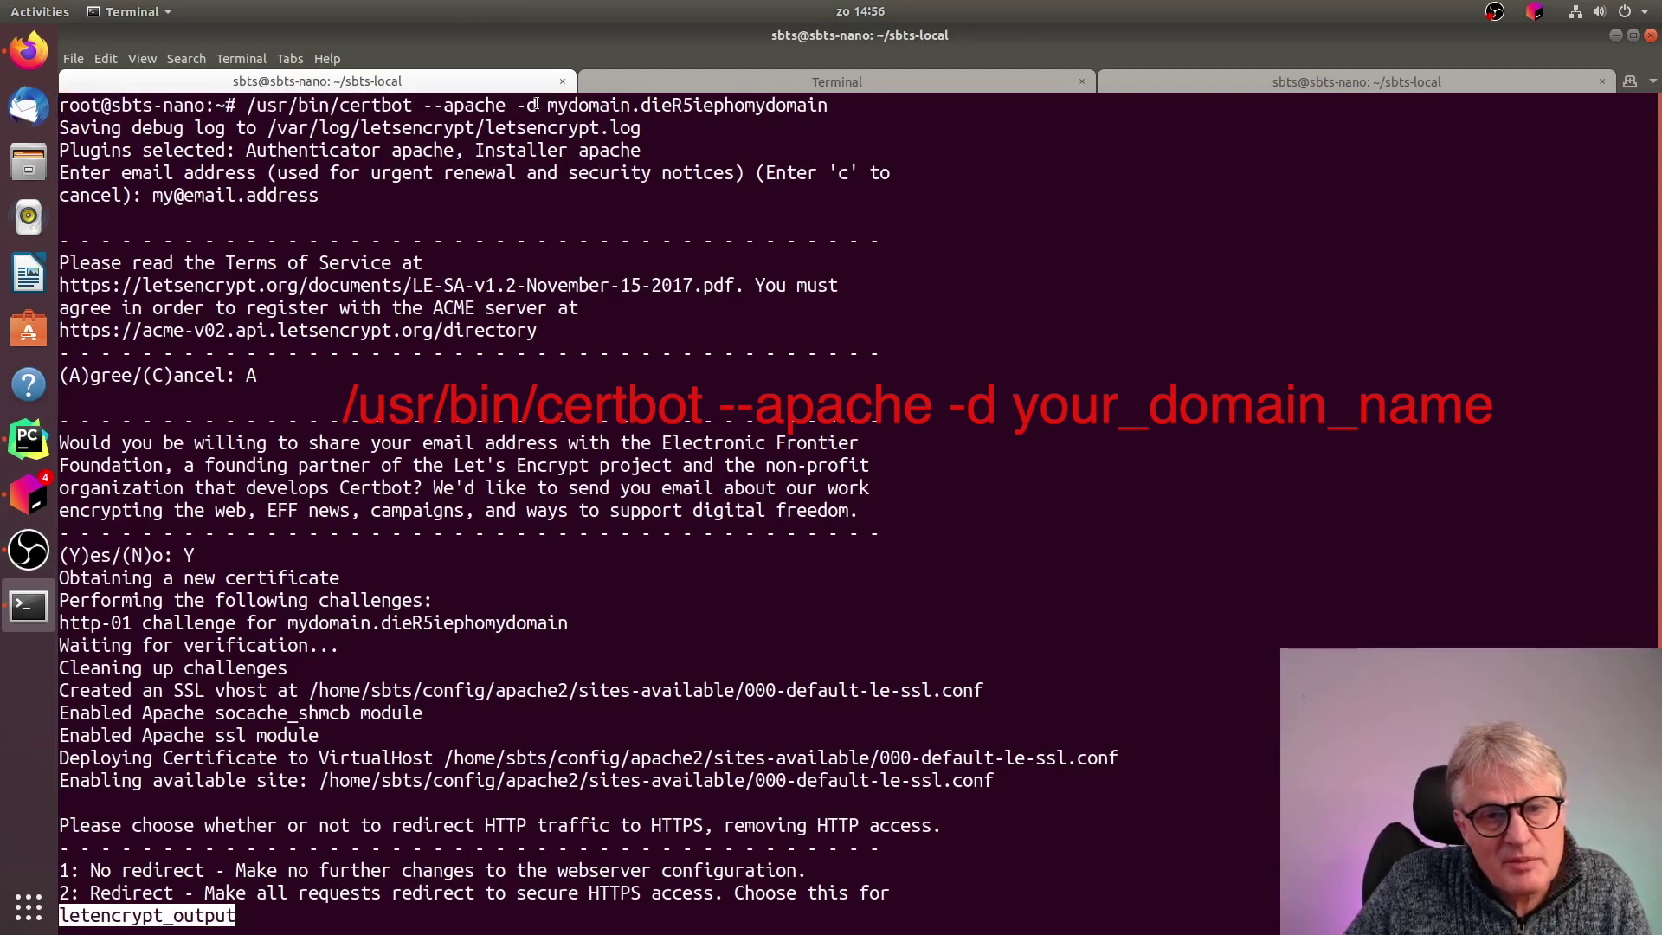
{"action": "left_click", "coordinate": [531, 103]}
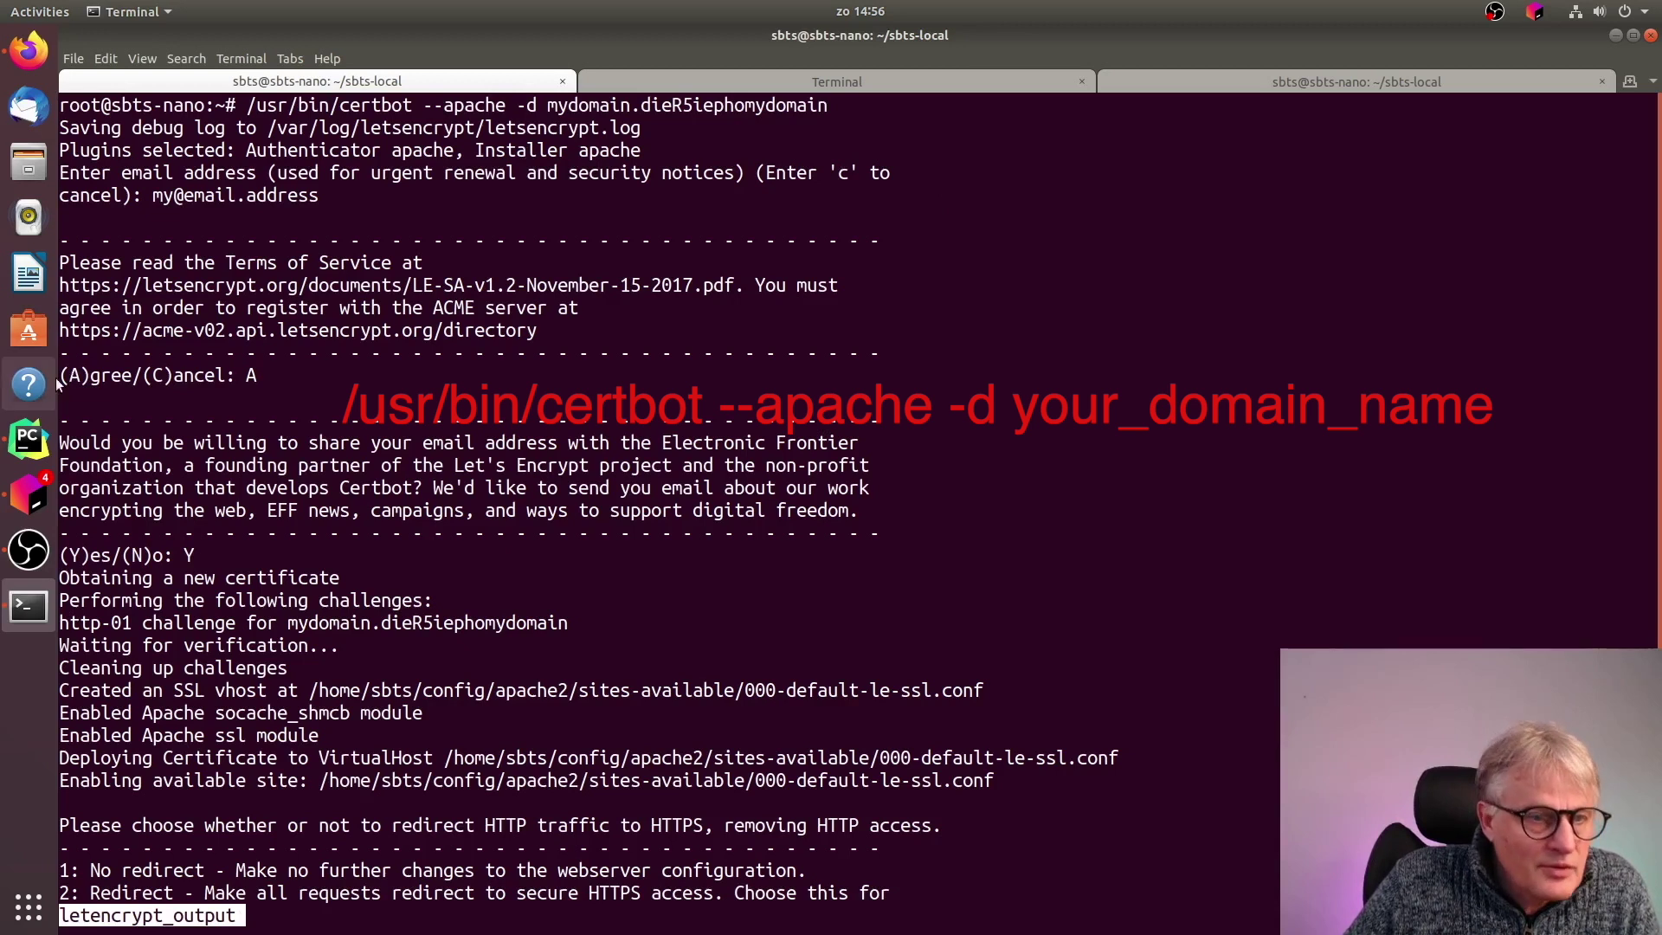
{"action": "left_click_drag", "start_coordinate": [90, 375], "coordinate": [347, 375]}
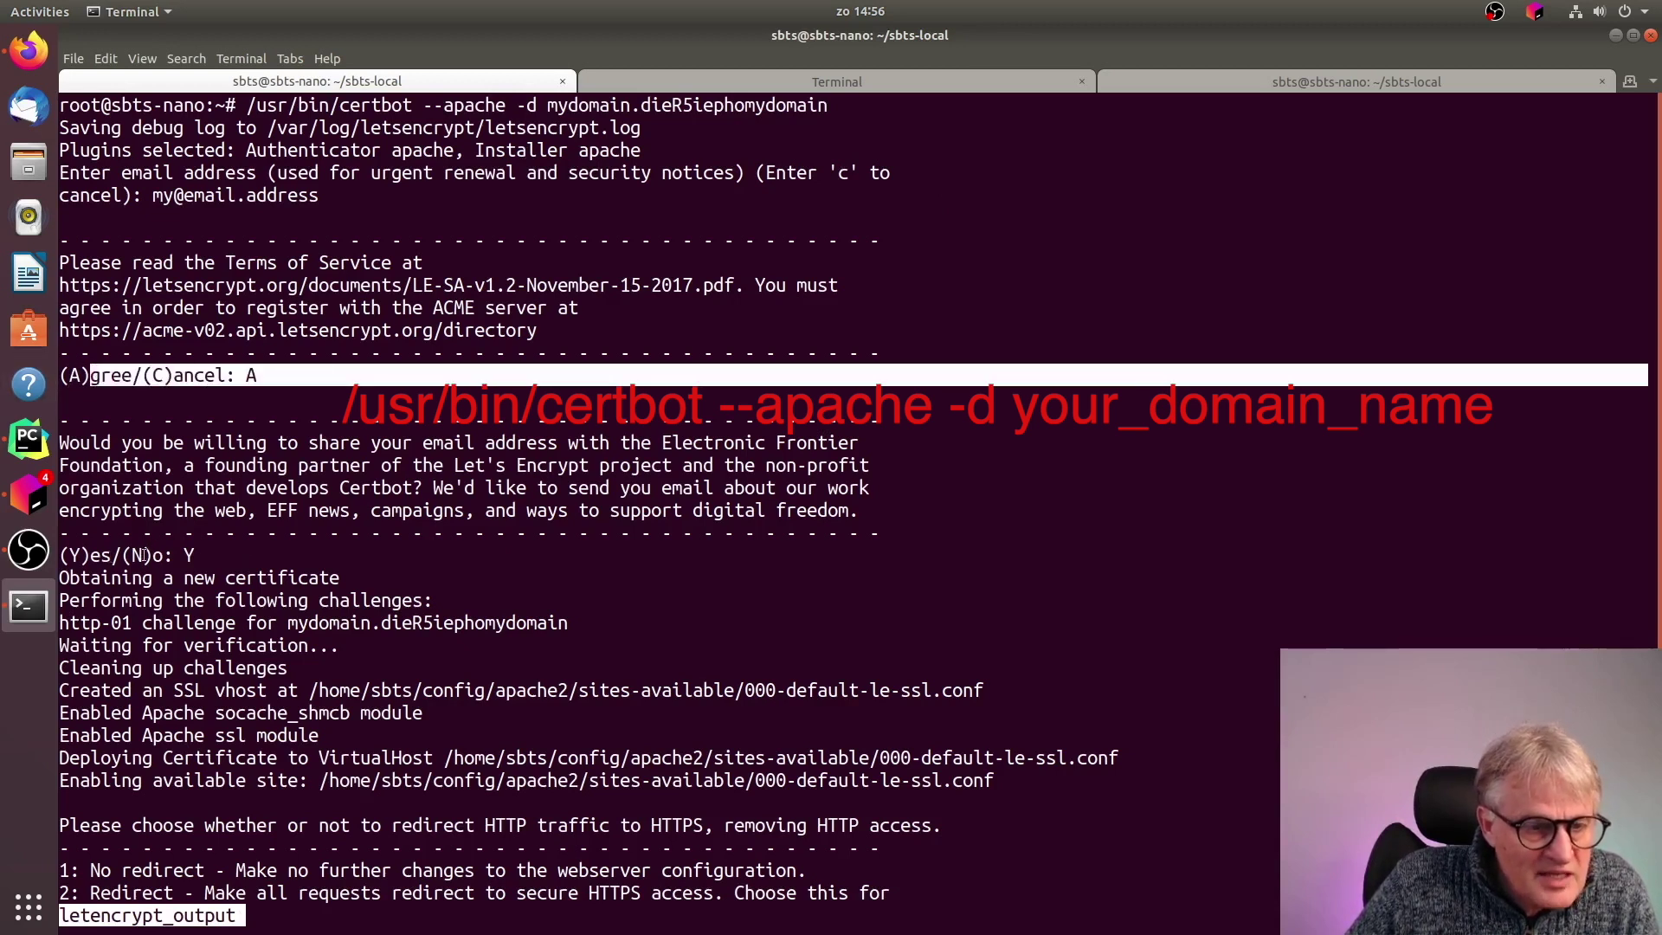
{"action": "left_click_drag", "start_coordinate": [230, 548], "coordinate": [190, 513]}
{"action": "left_click", "coordinate": [526, 450]}
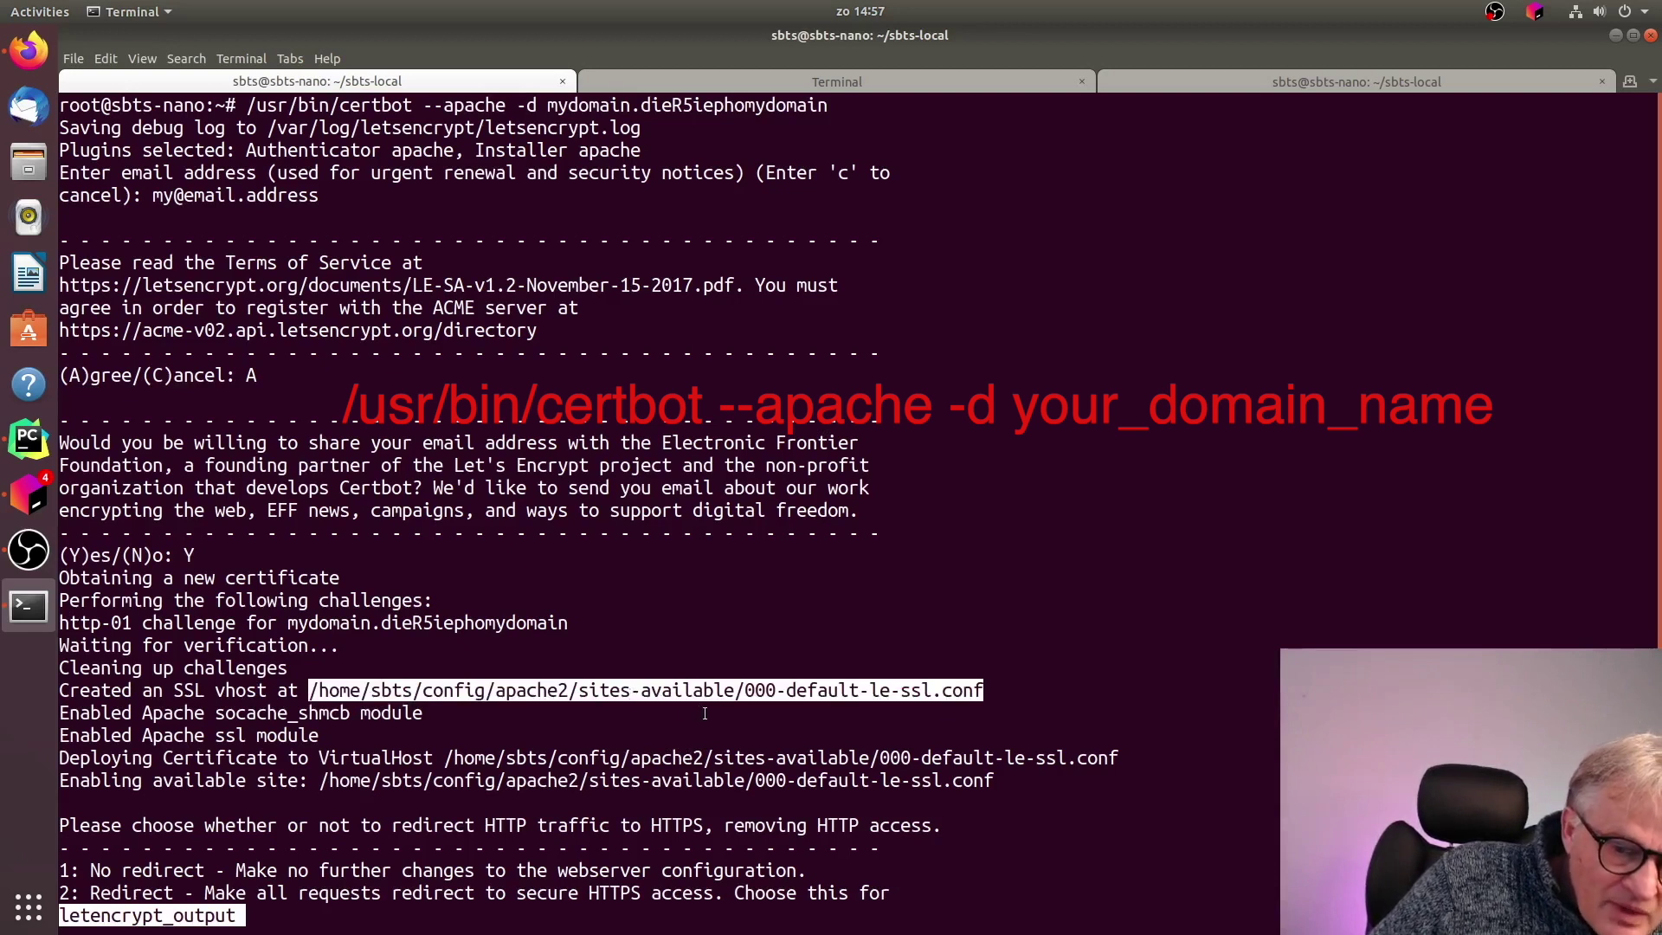
{"action": "double_click", "coordinate": [899, 691]}
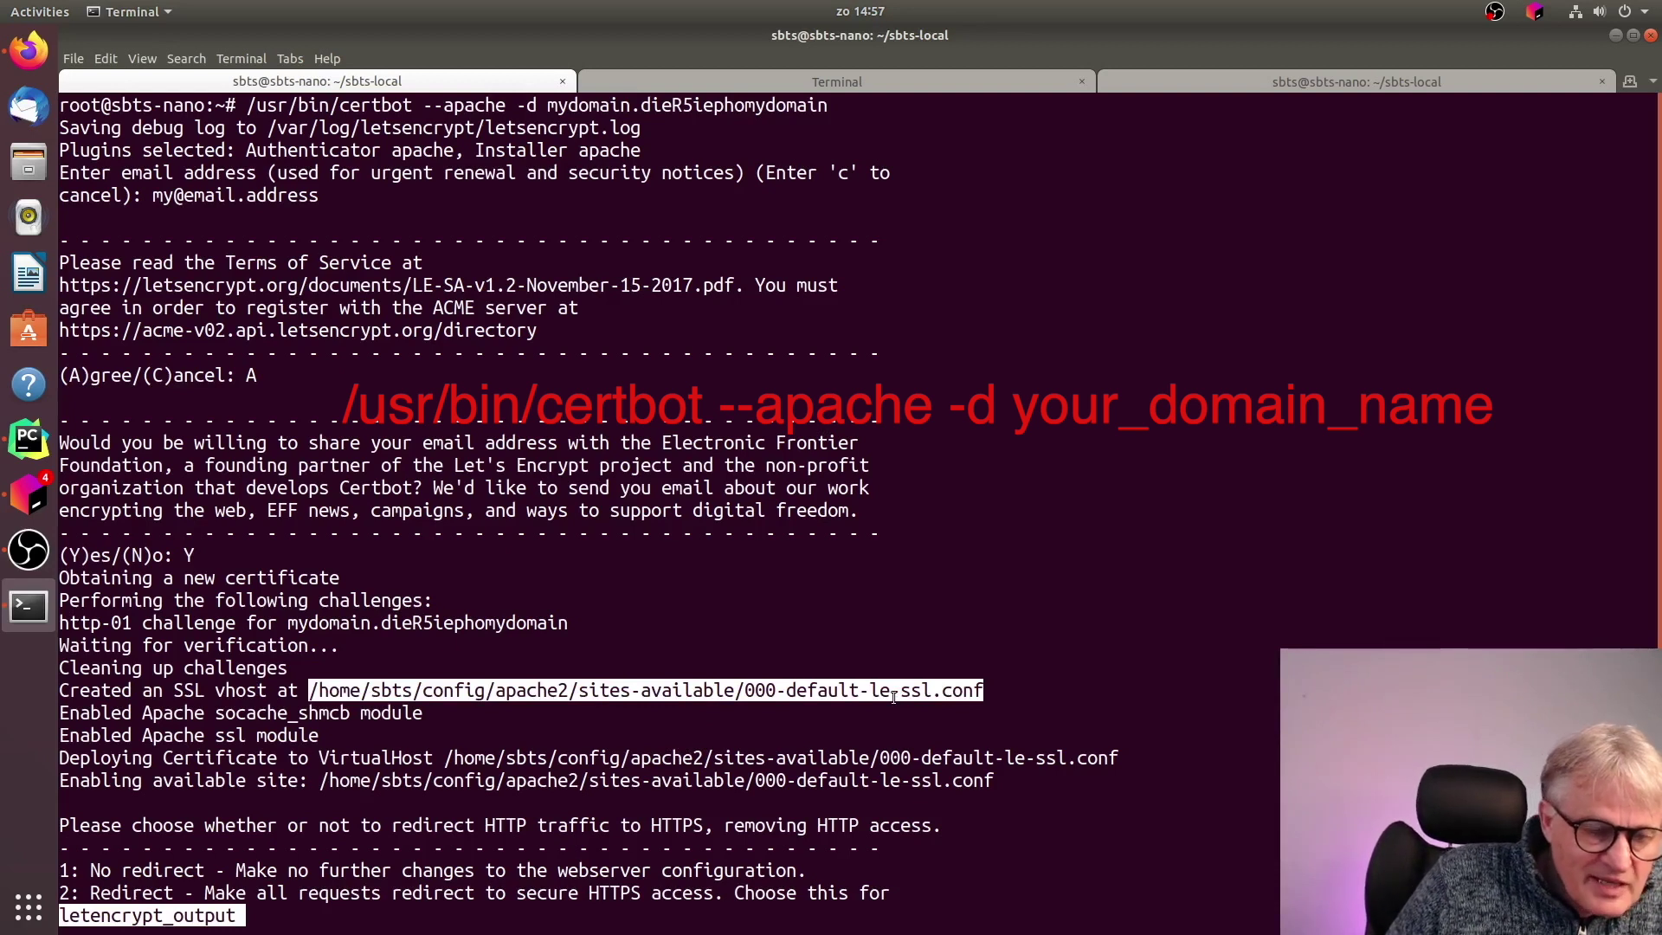
{"action": "key", "text": "space"}
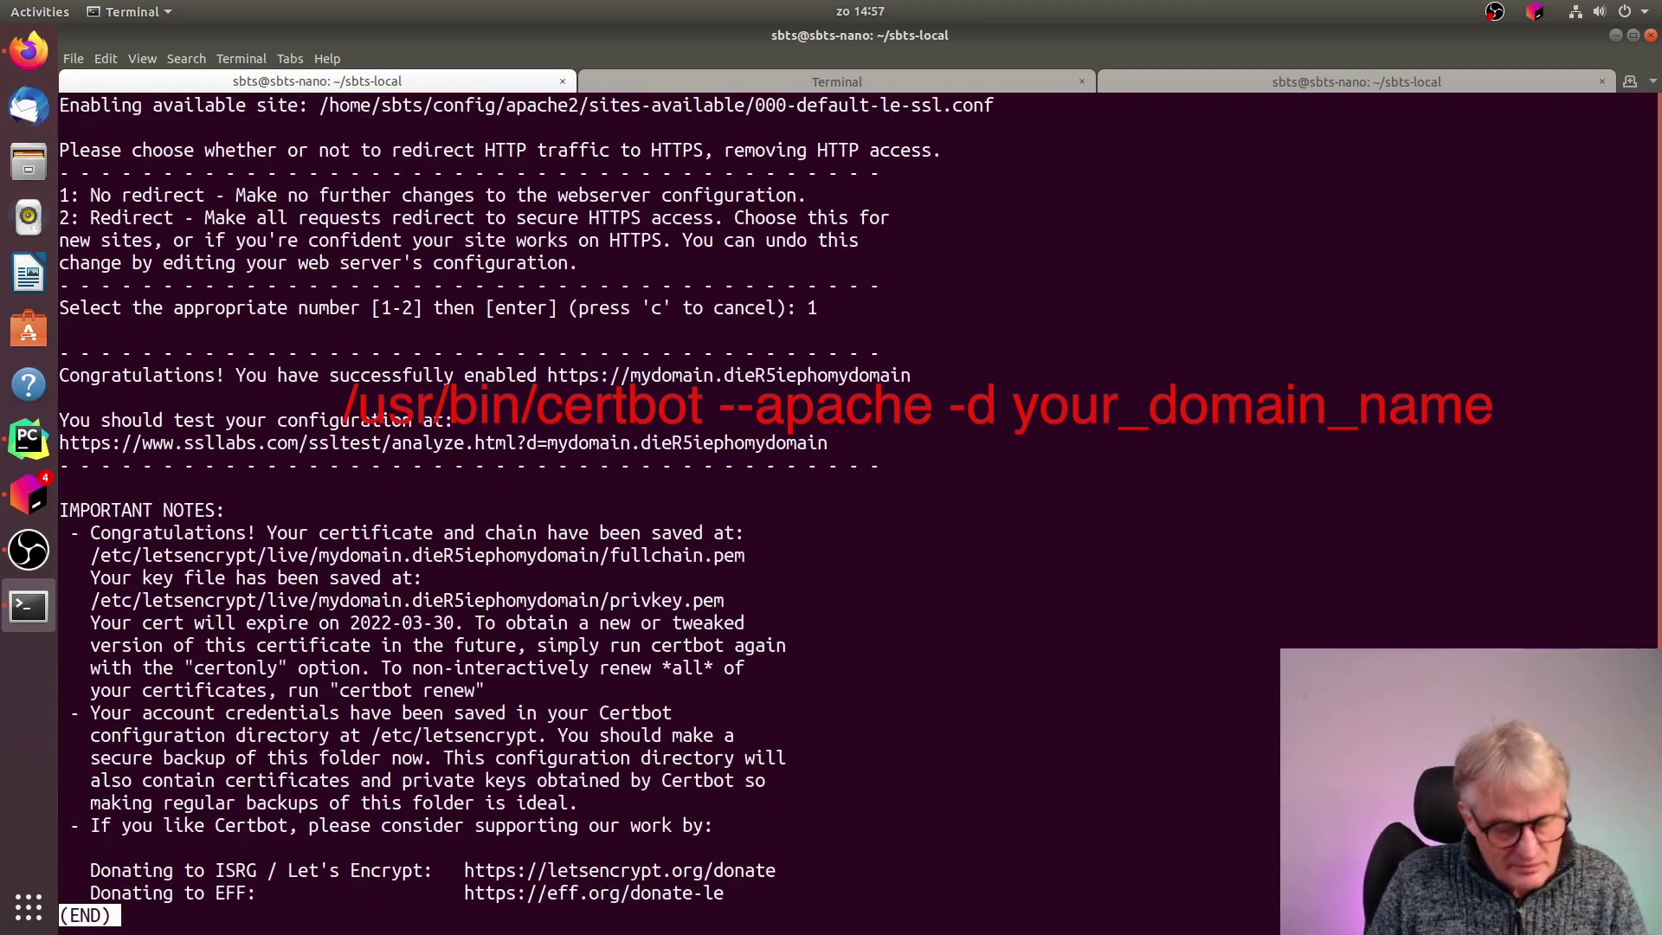
{"action": "type", "text": "q"}
{"action": "type", "text": "ls -l"}
{"action": "key", "text": "Return"}
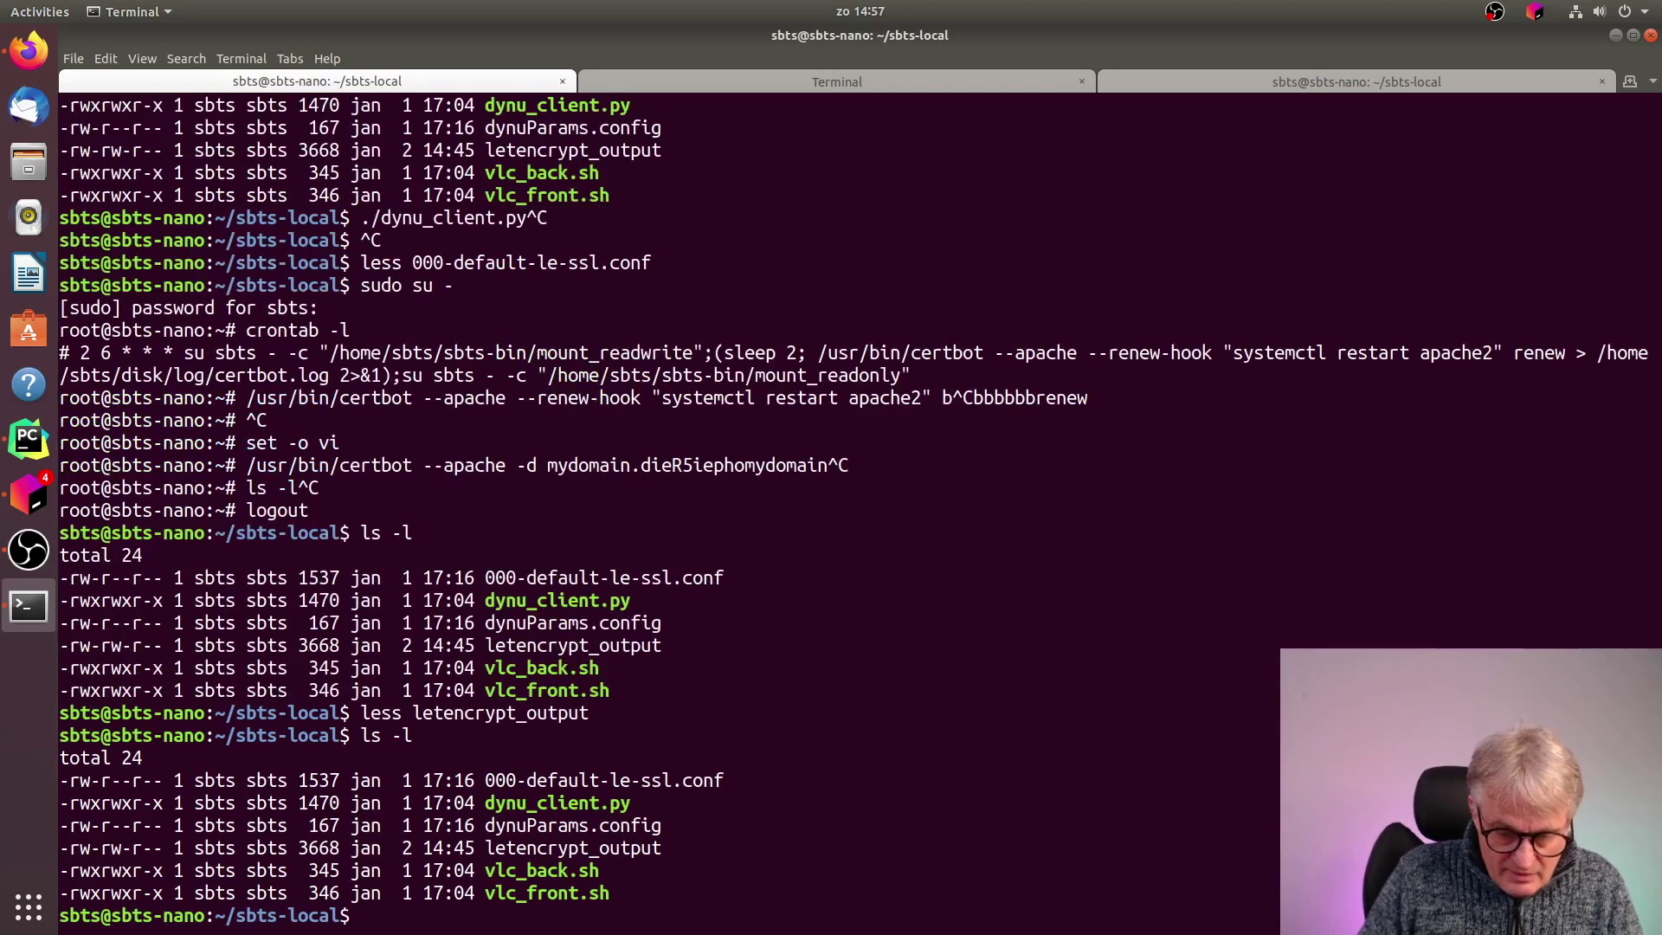
{"action": "type", "text": "vi"}
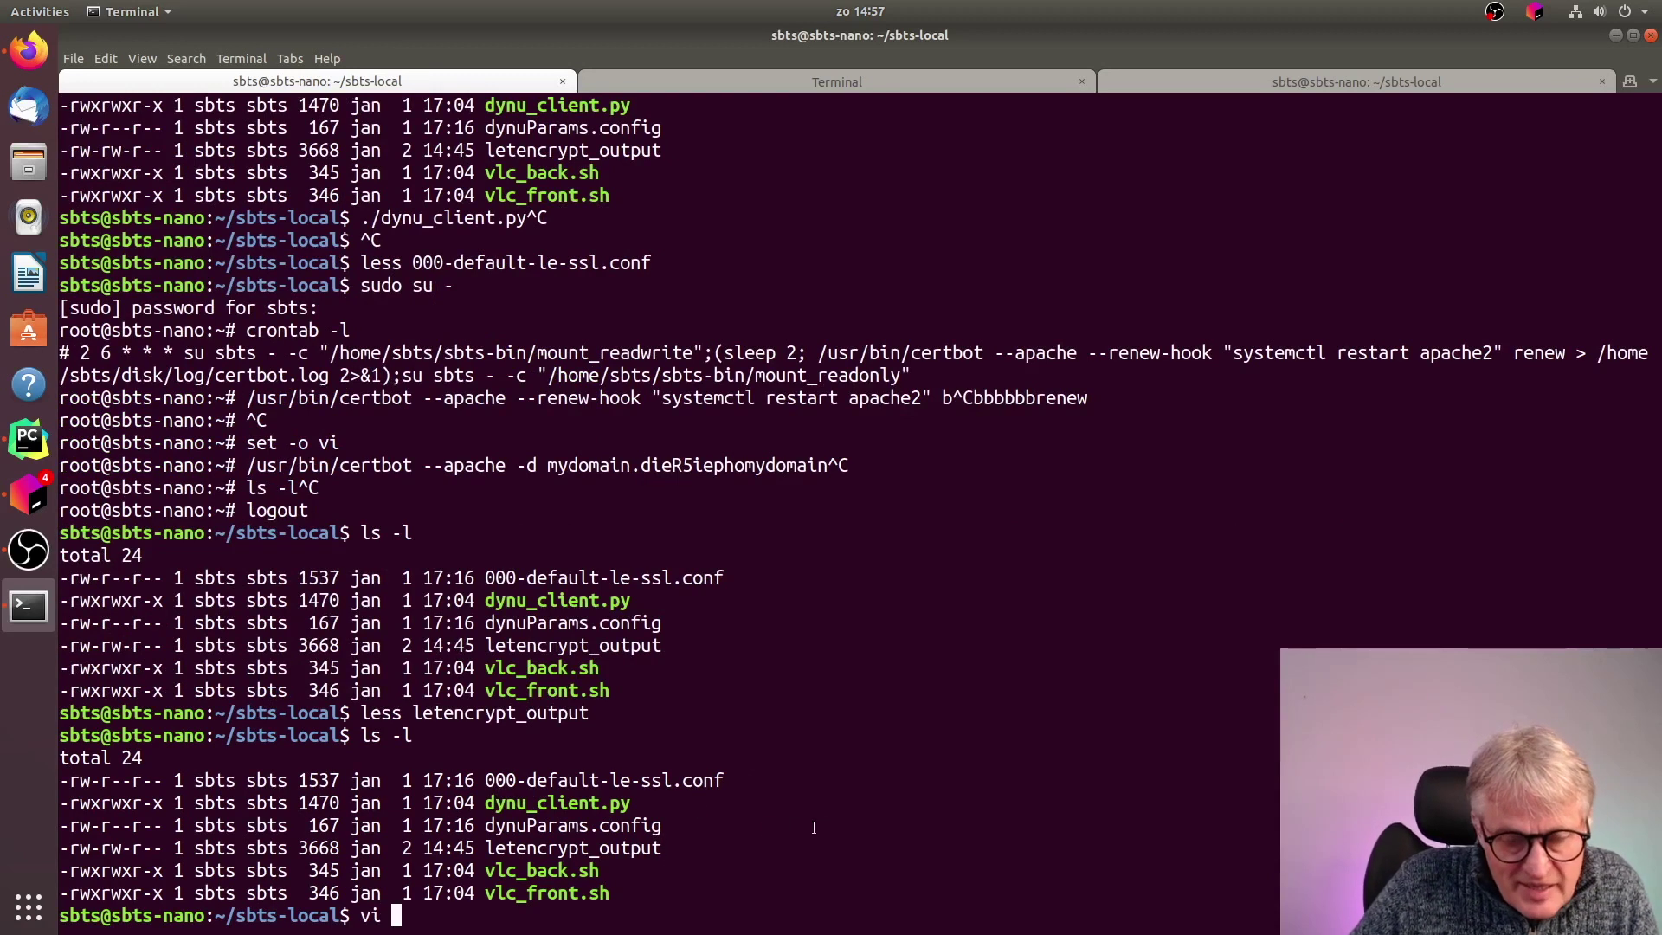
{"action": "double_click", "coordinate": [628, 776]}
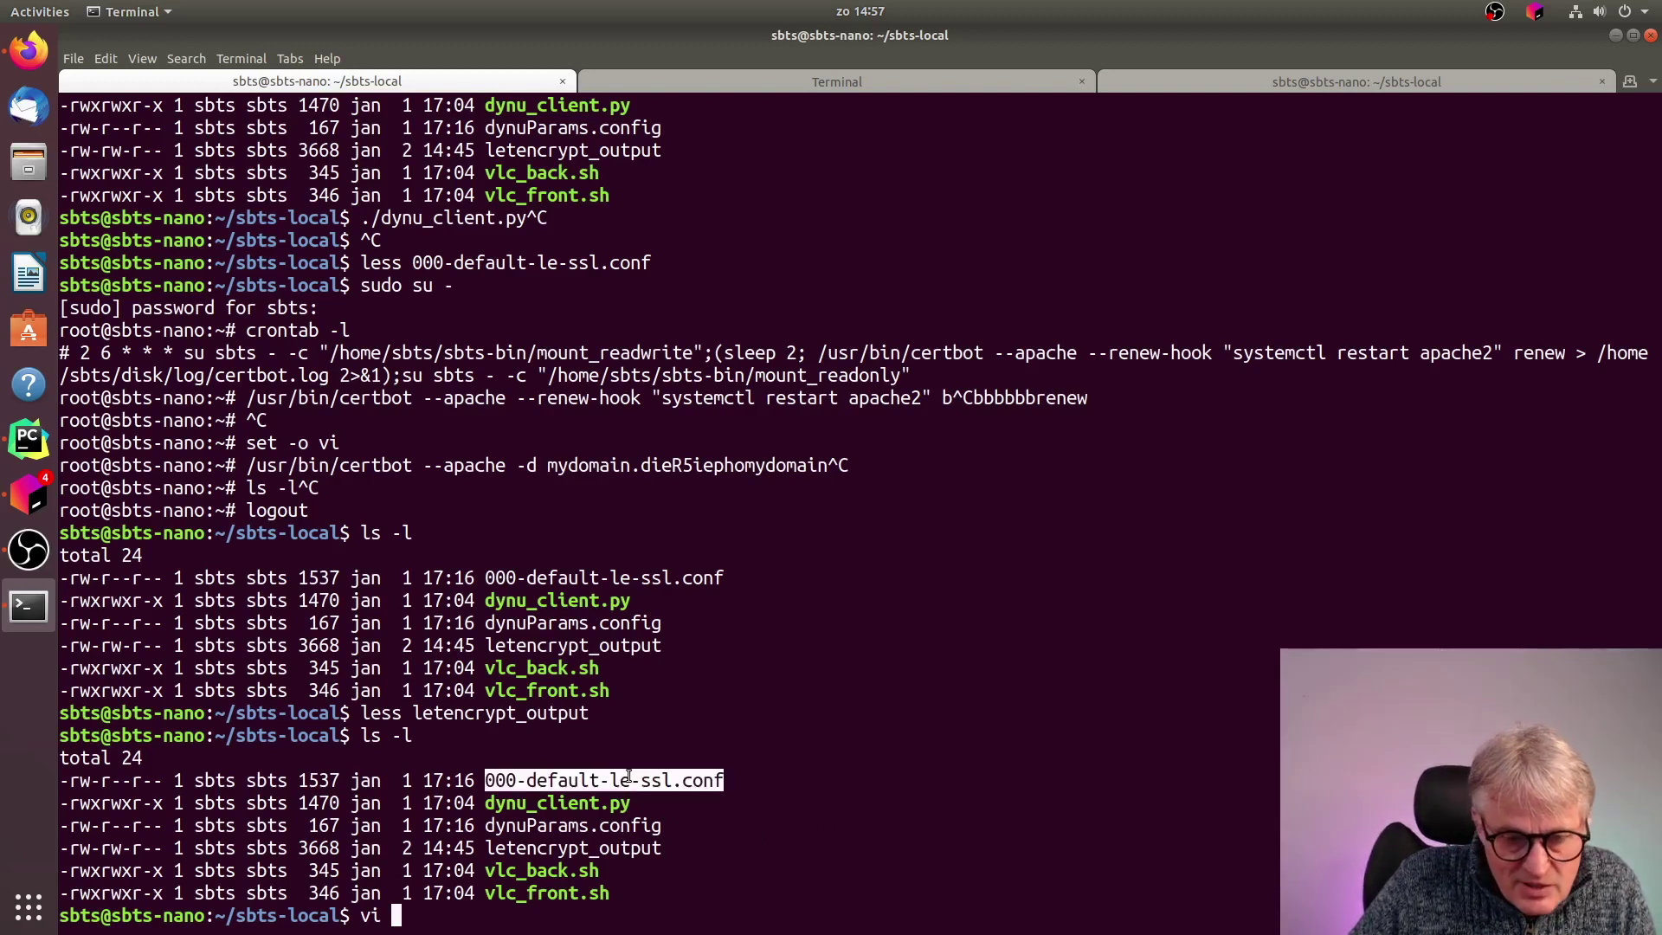
{"action": "middle_click", "coordinate": [765, 519]}
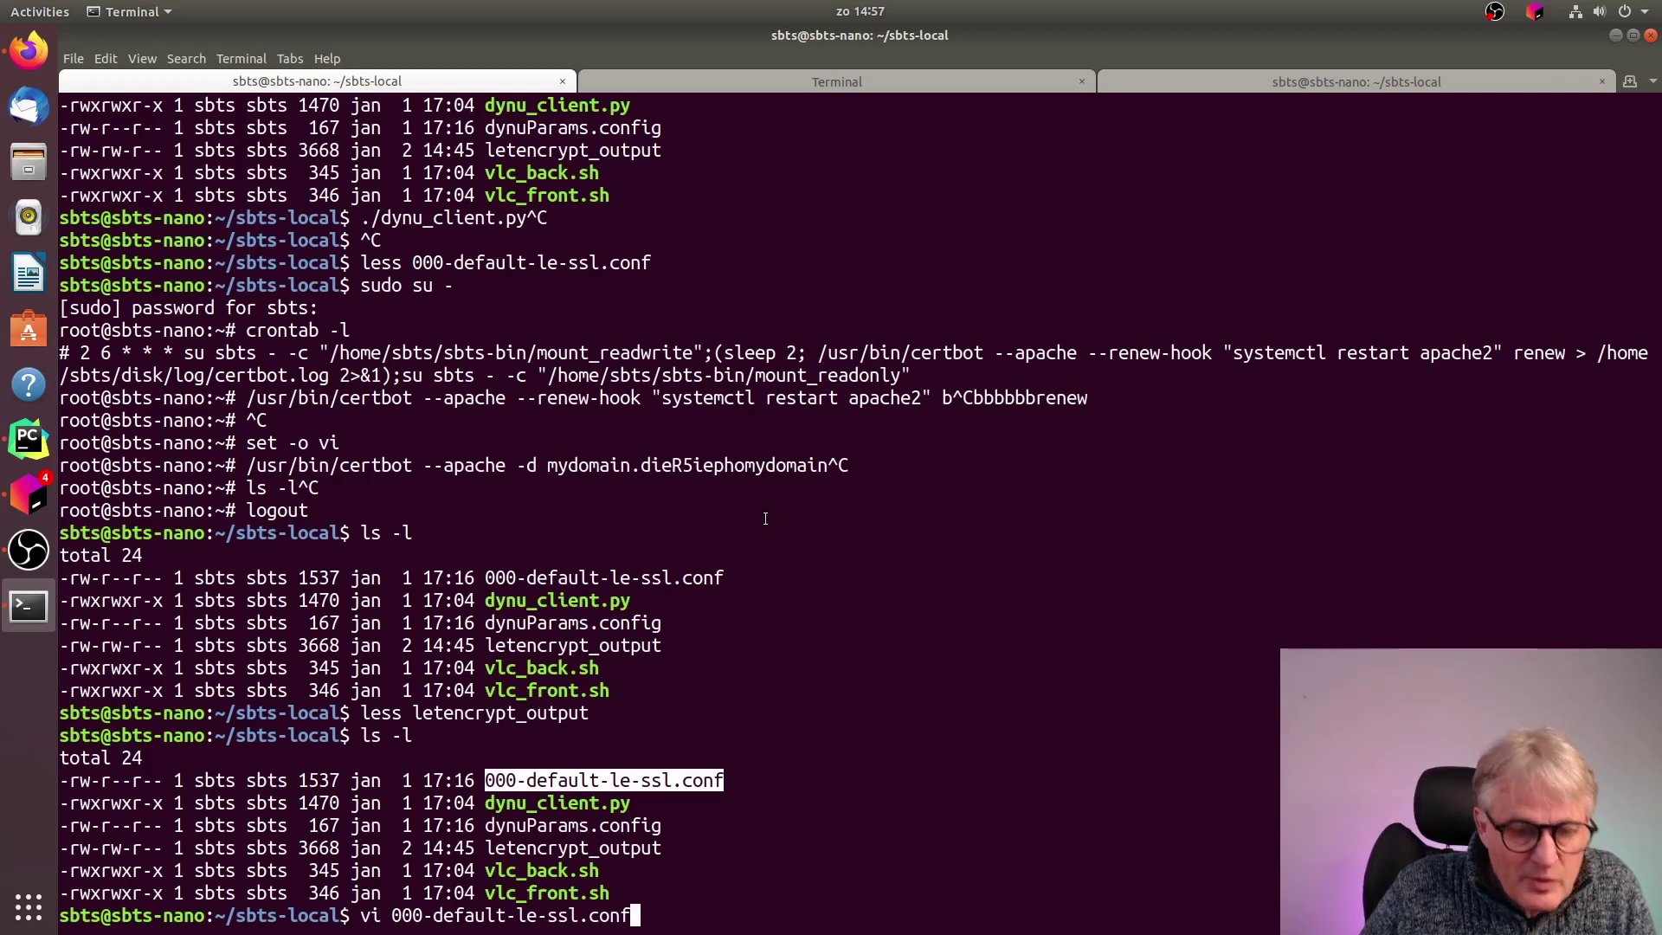
{"action": "key", "text": "Return"}
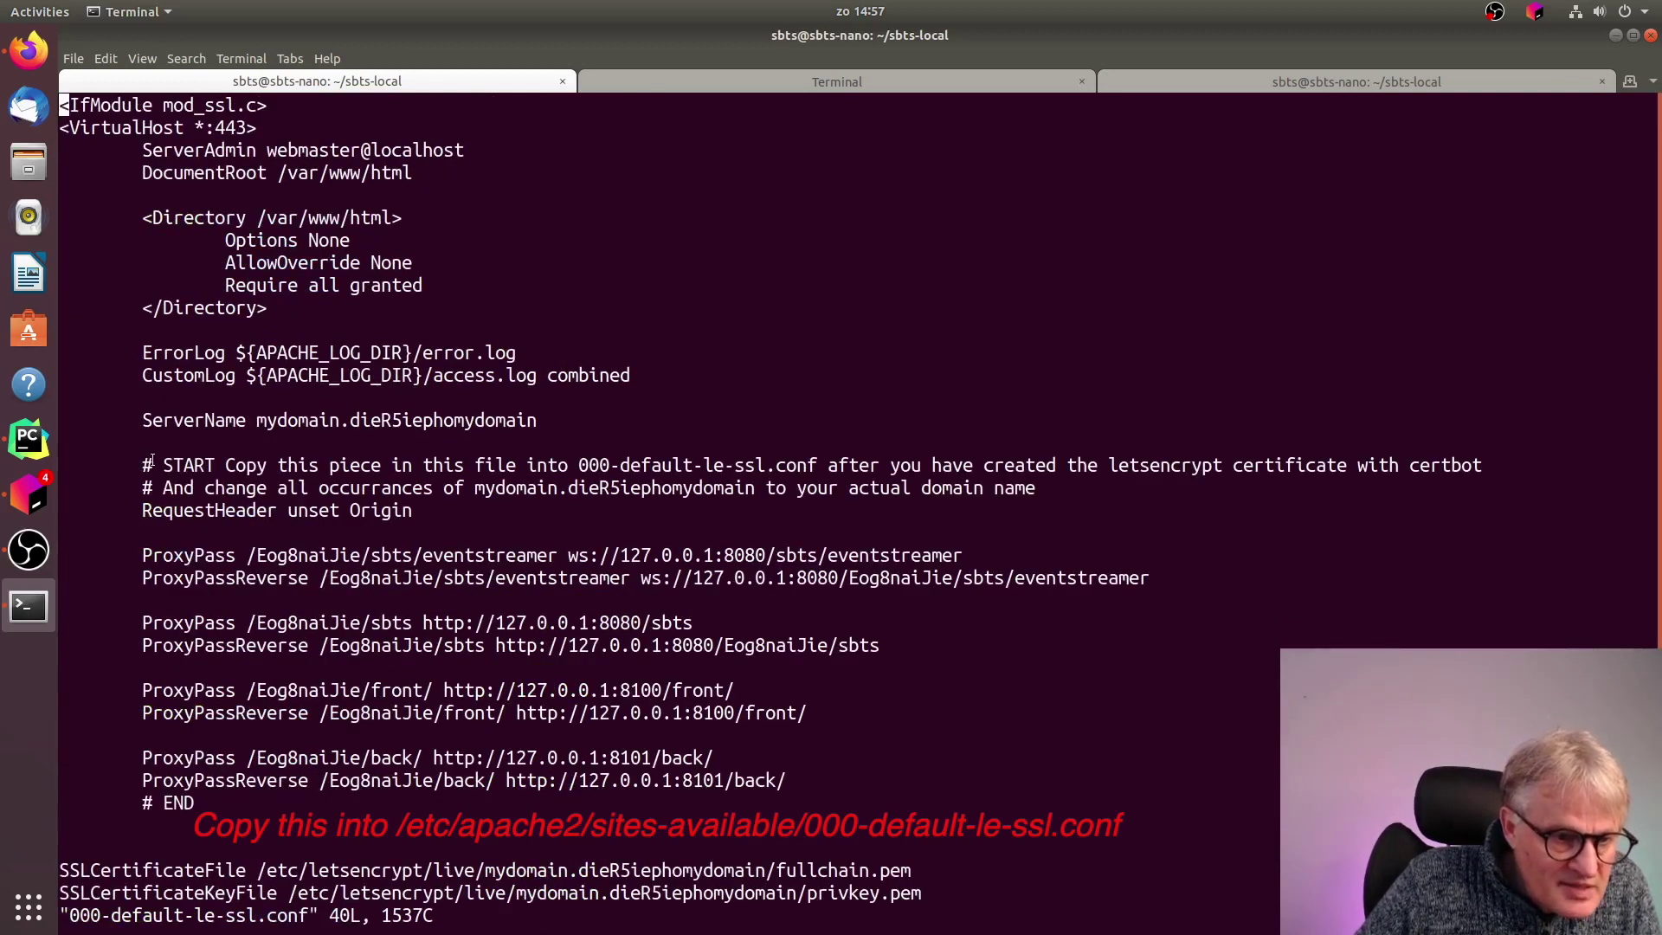
{"action": "left_click_drag", "start_coordinate": [154, 464], "coordinate": [214, 465]}
{"action": "left_click_drag", "start_coordinate": [136, 803], "coordinate": [184, 803]}
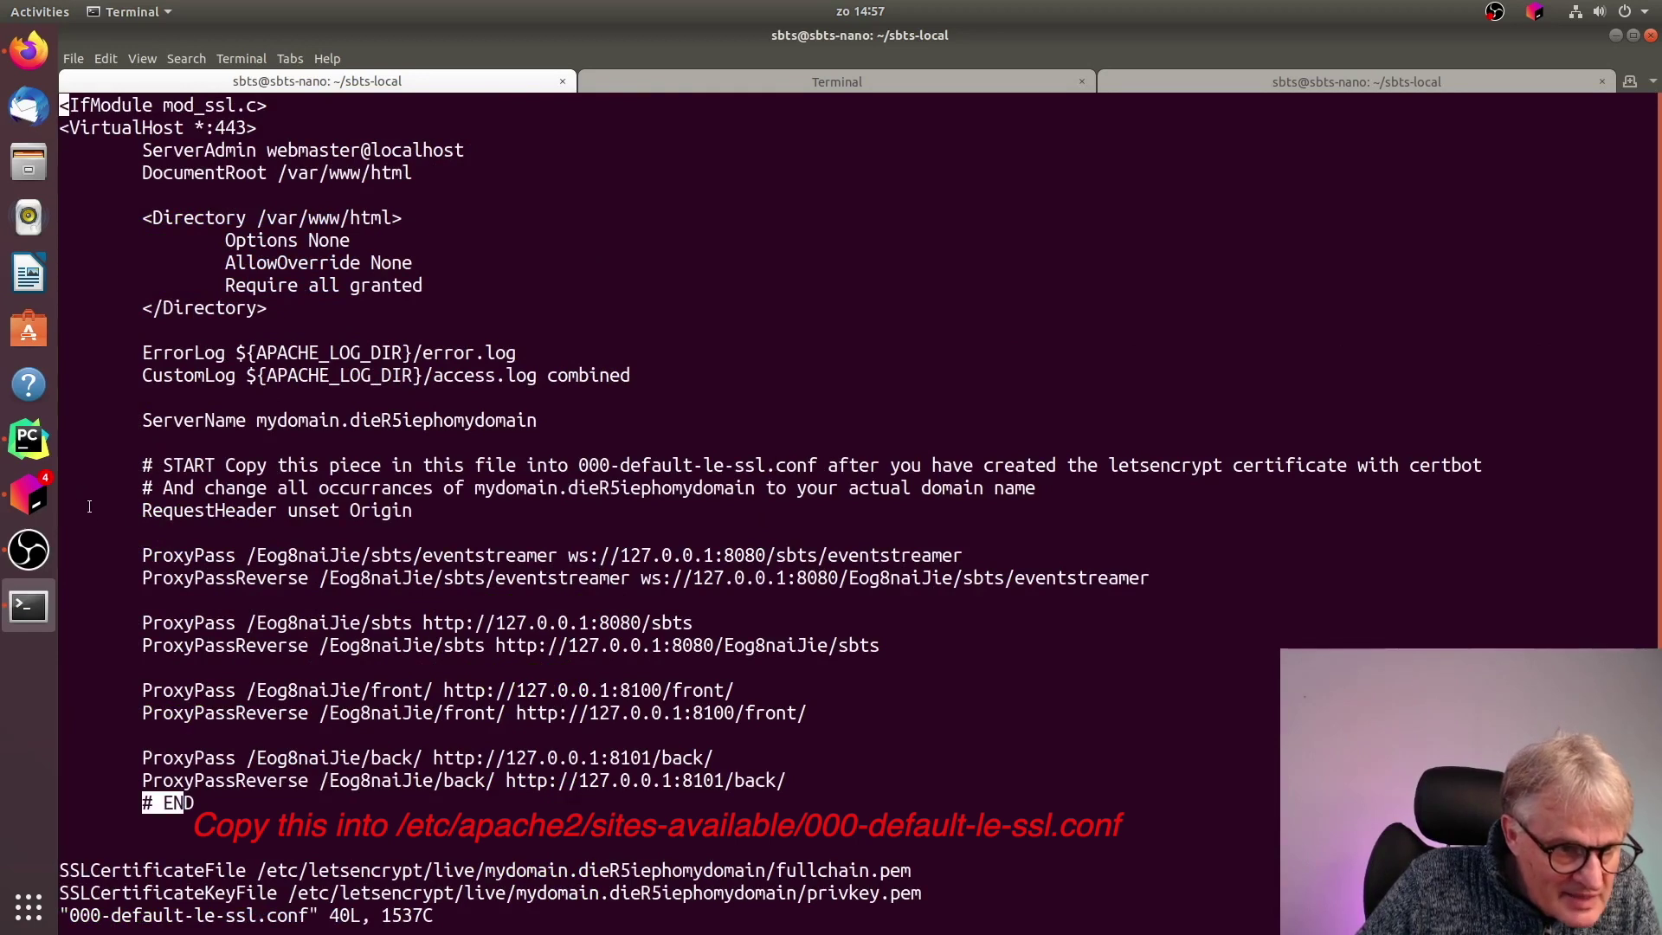
{"action": "left_click_drag", "start_coordinate": [78, 511], "coordinate": [66, 803]}
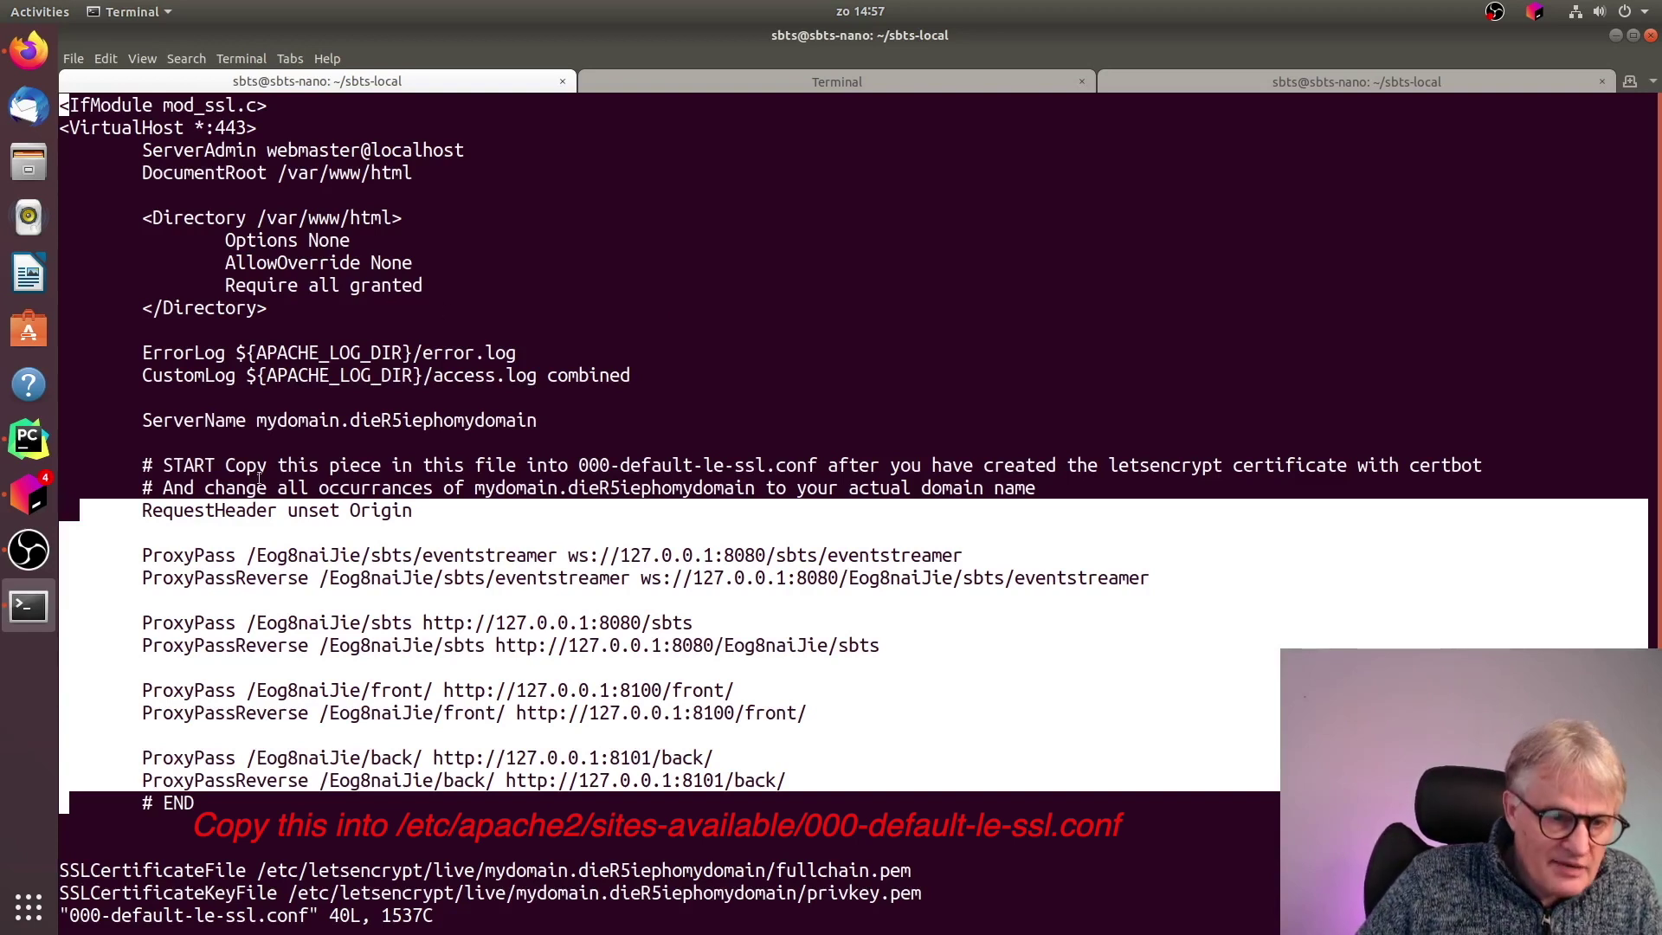
{"action": "double_click", "coordinate": [207, 420]}
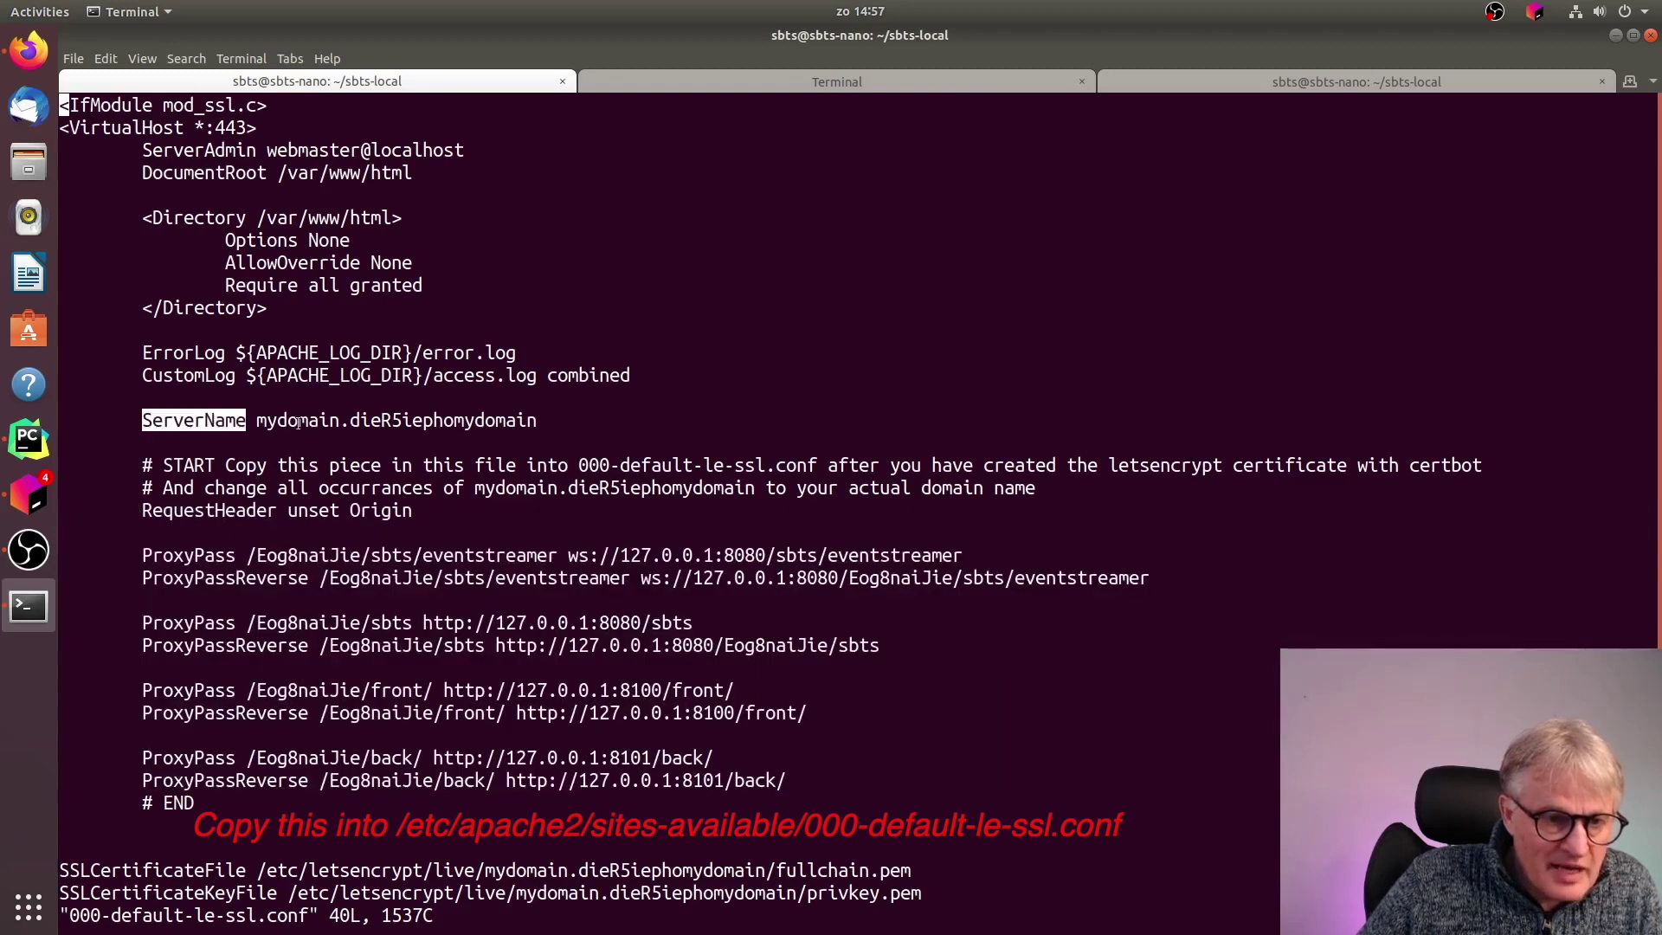
{"action": "left_click_drag", "start_coordinate": [258, 421], "coordinate": [539, 421]}
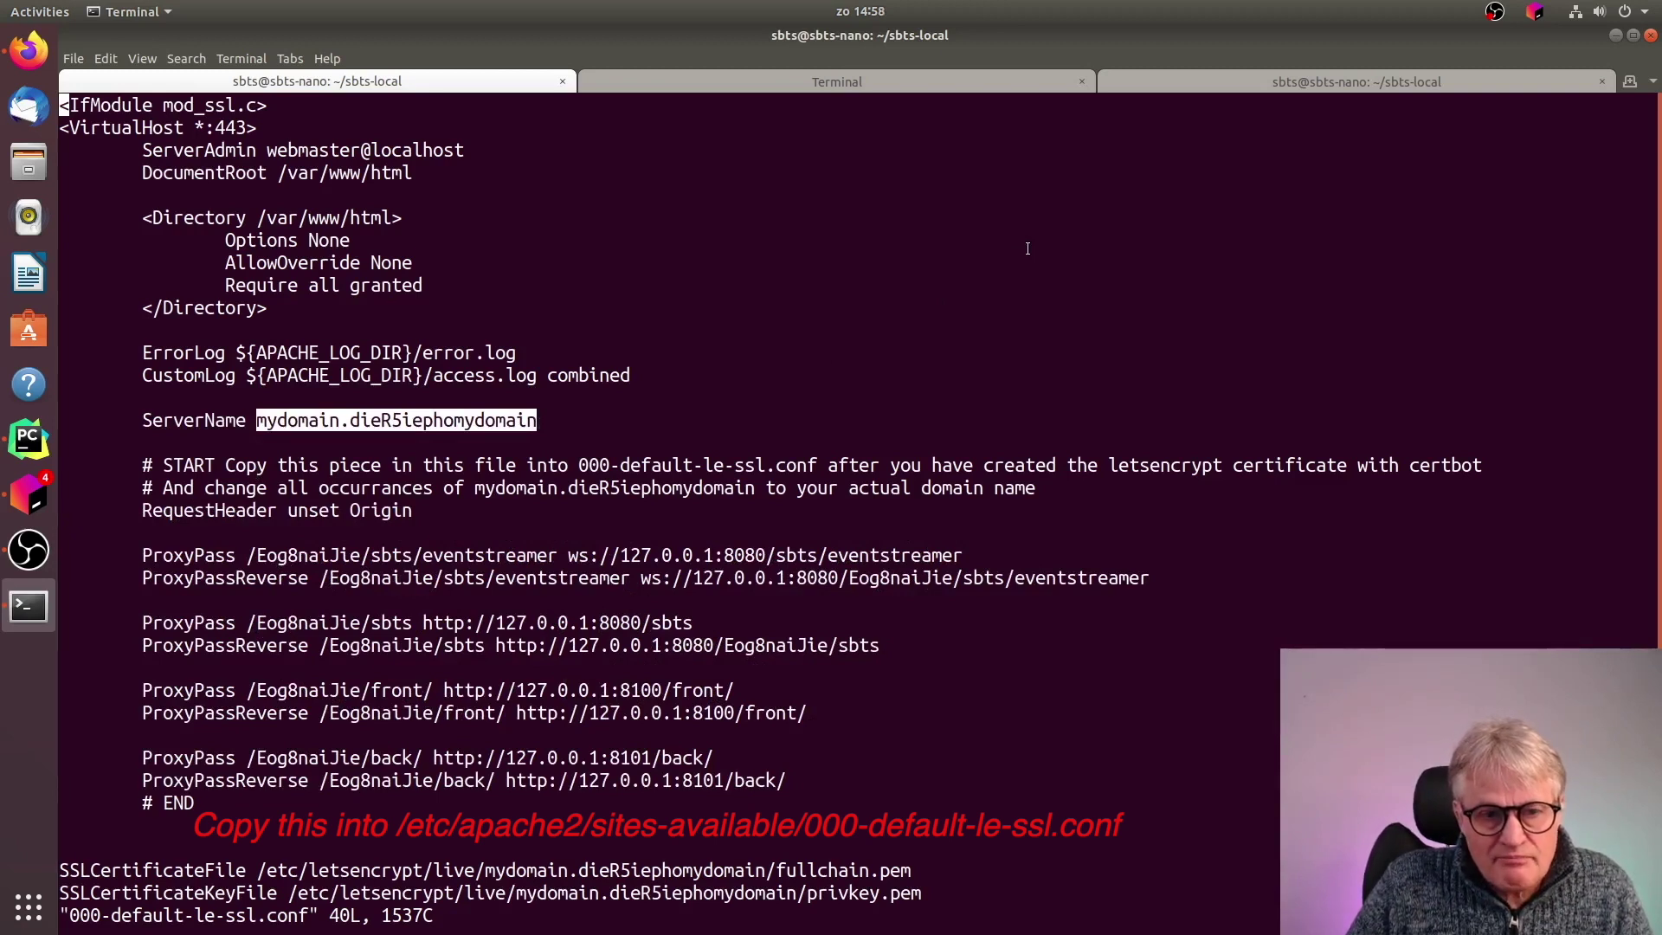
{"action": "left_click_drag", "start_coordinate": [132, 464], "coordinate": [1272, 827]}
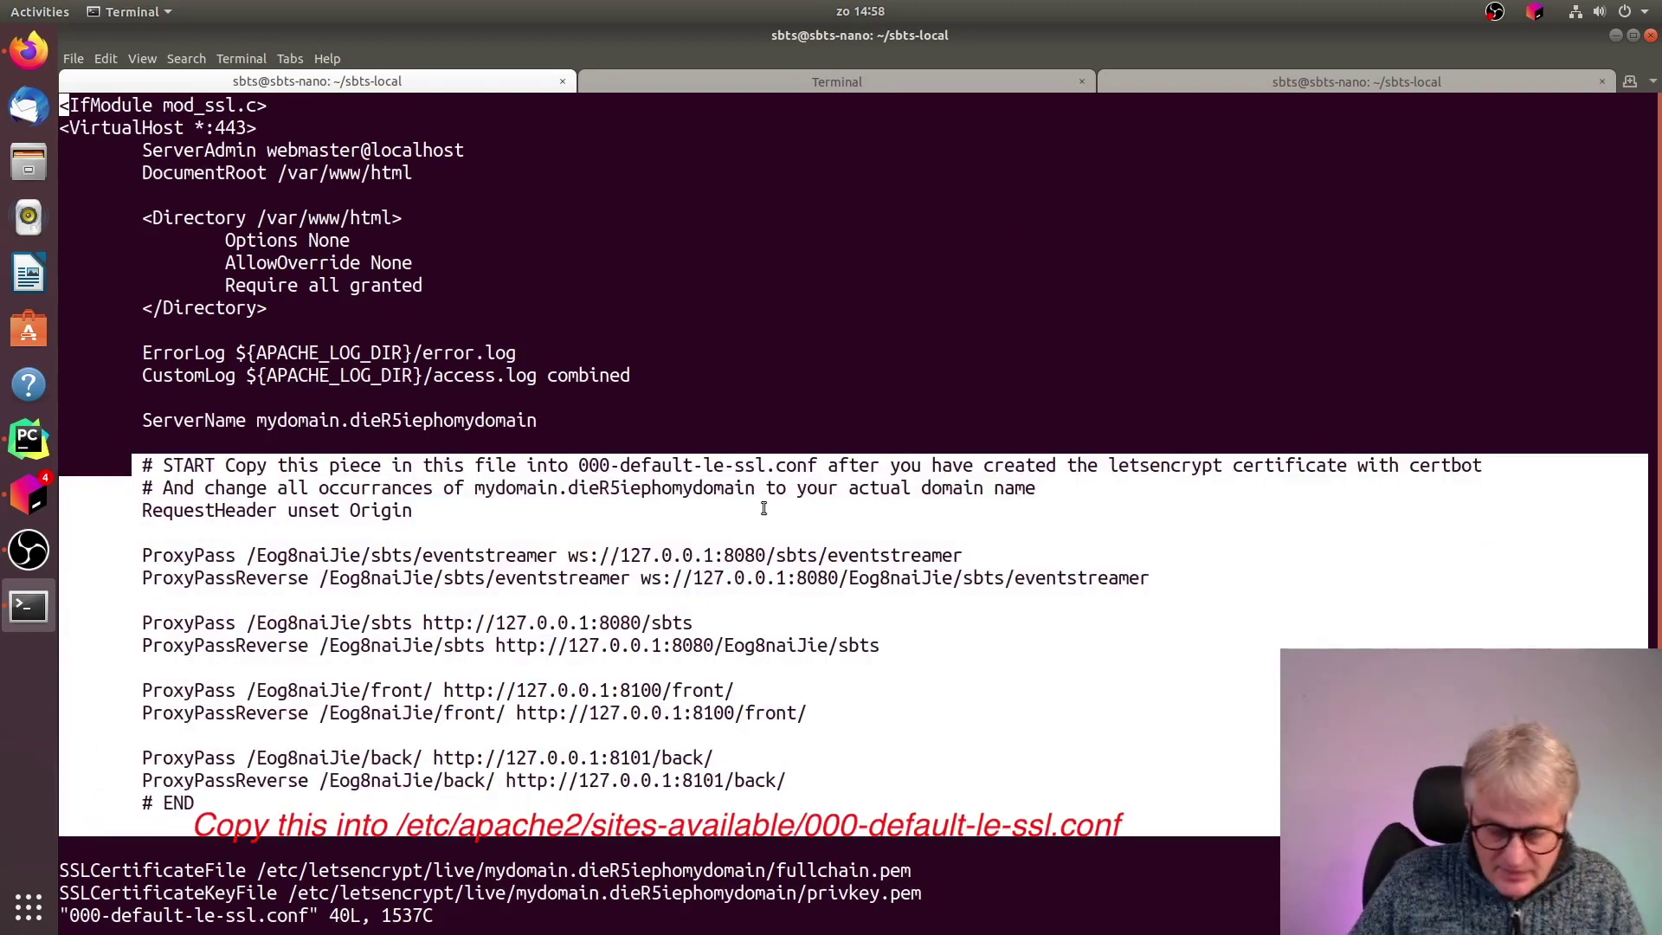
{"action": "type", "text": ":q"}
{"action": "key", "text": "Return"}
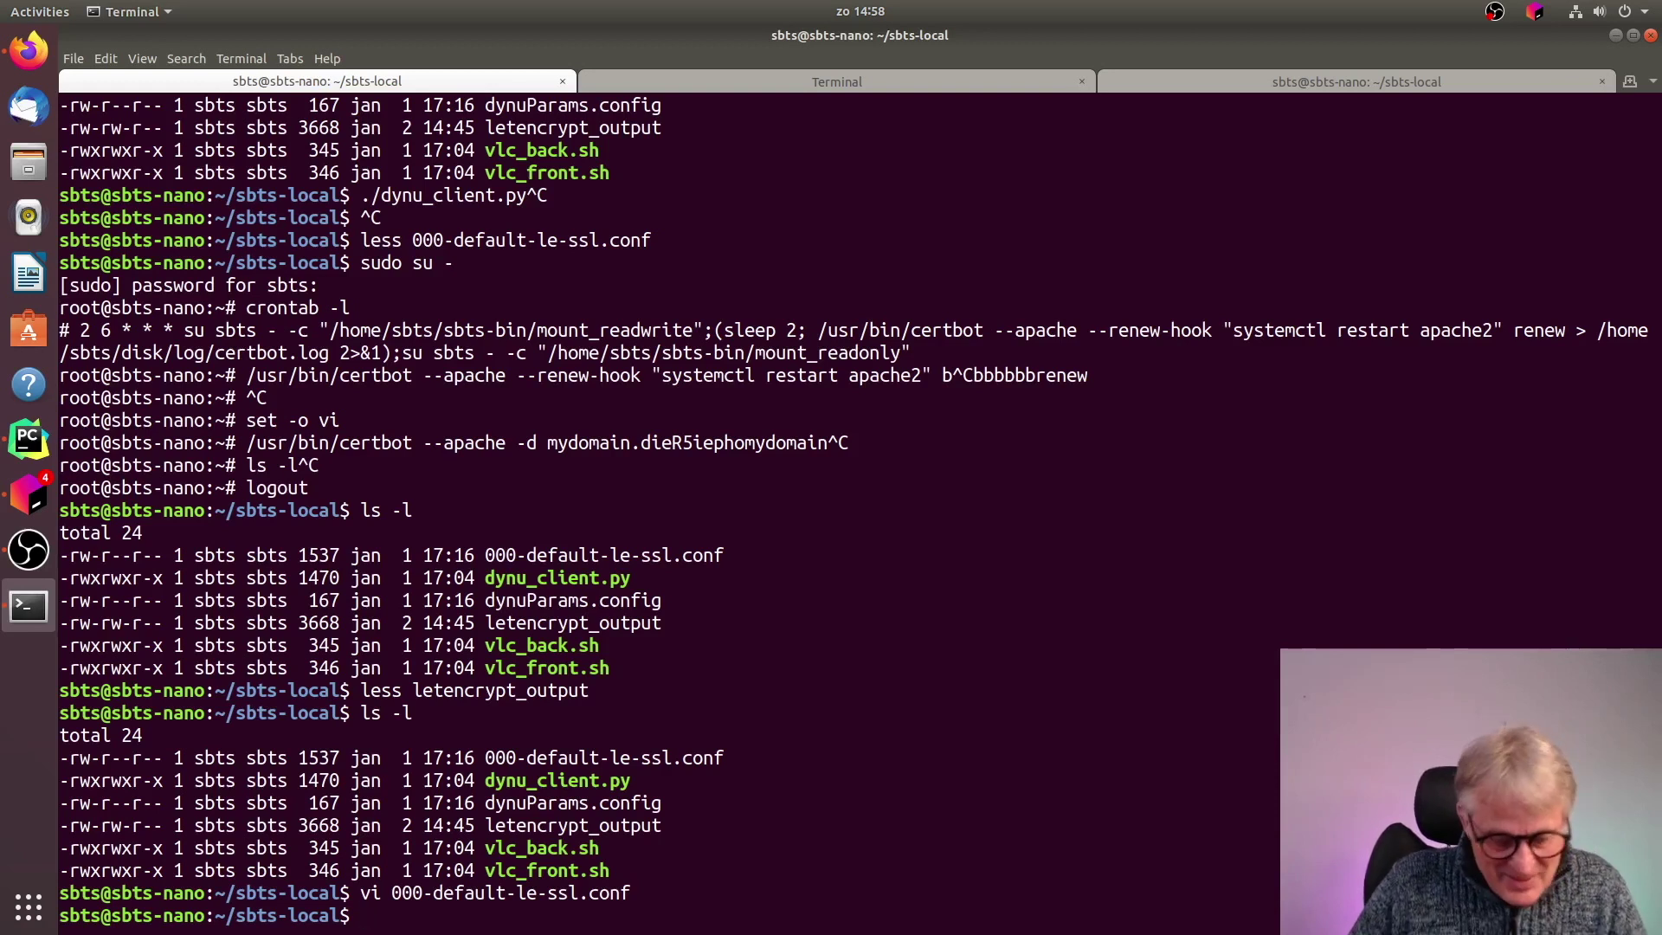
Go from the home folder into sbts-bin and list its files with ls -l
{"action": "type", "text": "cd"}
{"action": "key", "text": "Return"}
{"action": "type", "text": "cd sbts-bin"}
{"action": "key", "text": "Return"}
{"action": "type", "text": "ls -l"}
{"action": "key", "text": "Return"}
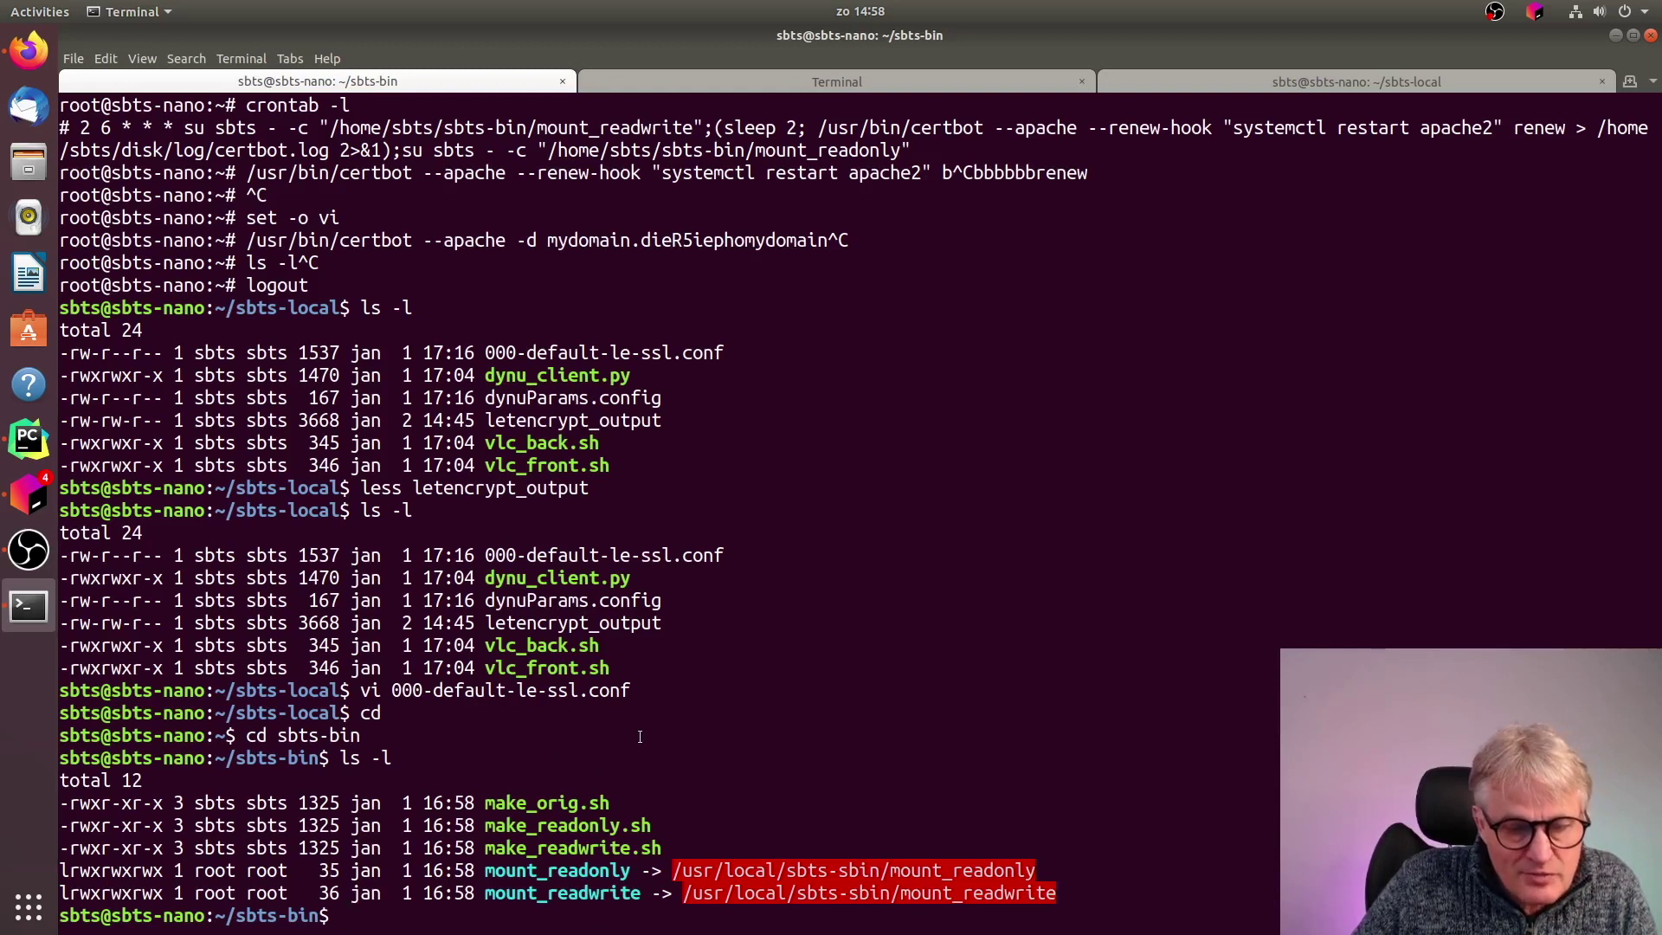
Run the ./mount_readwrite script
{"action": "double_click", "coordinate": [630, 895]}
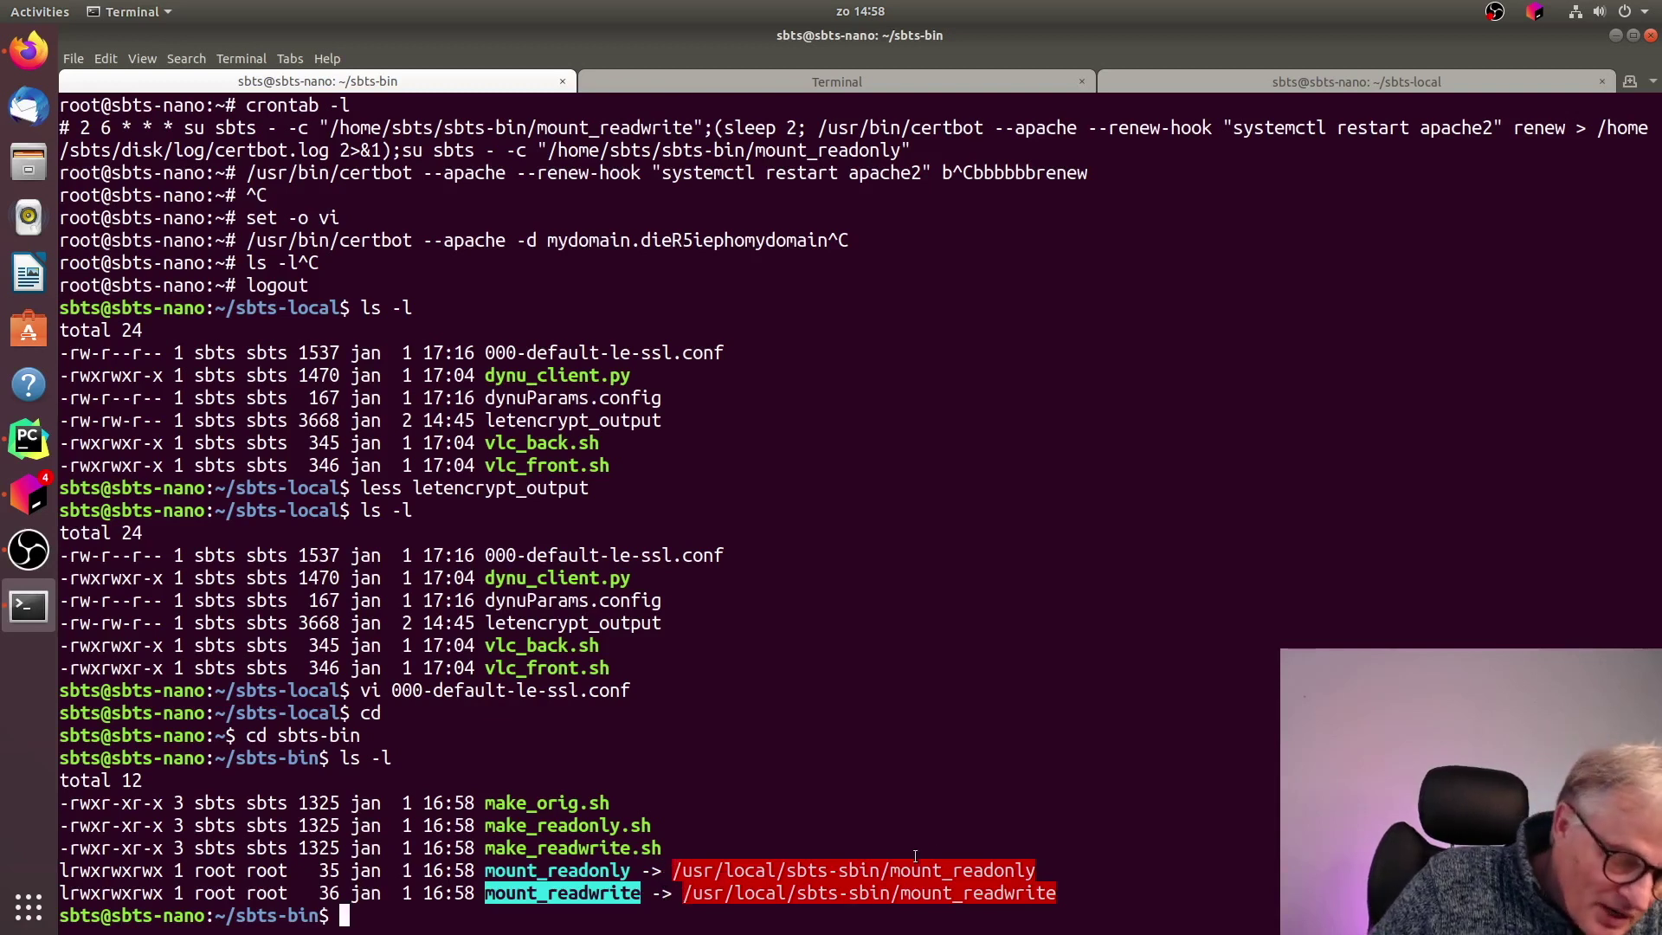
{"action": "left_click", "coordinate": [571, 904]}
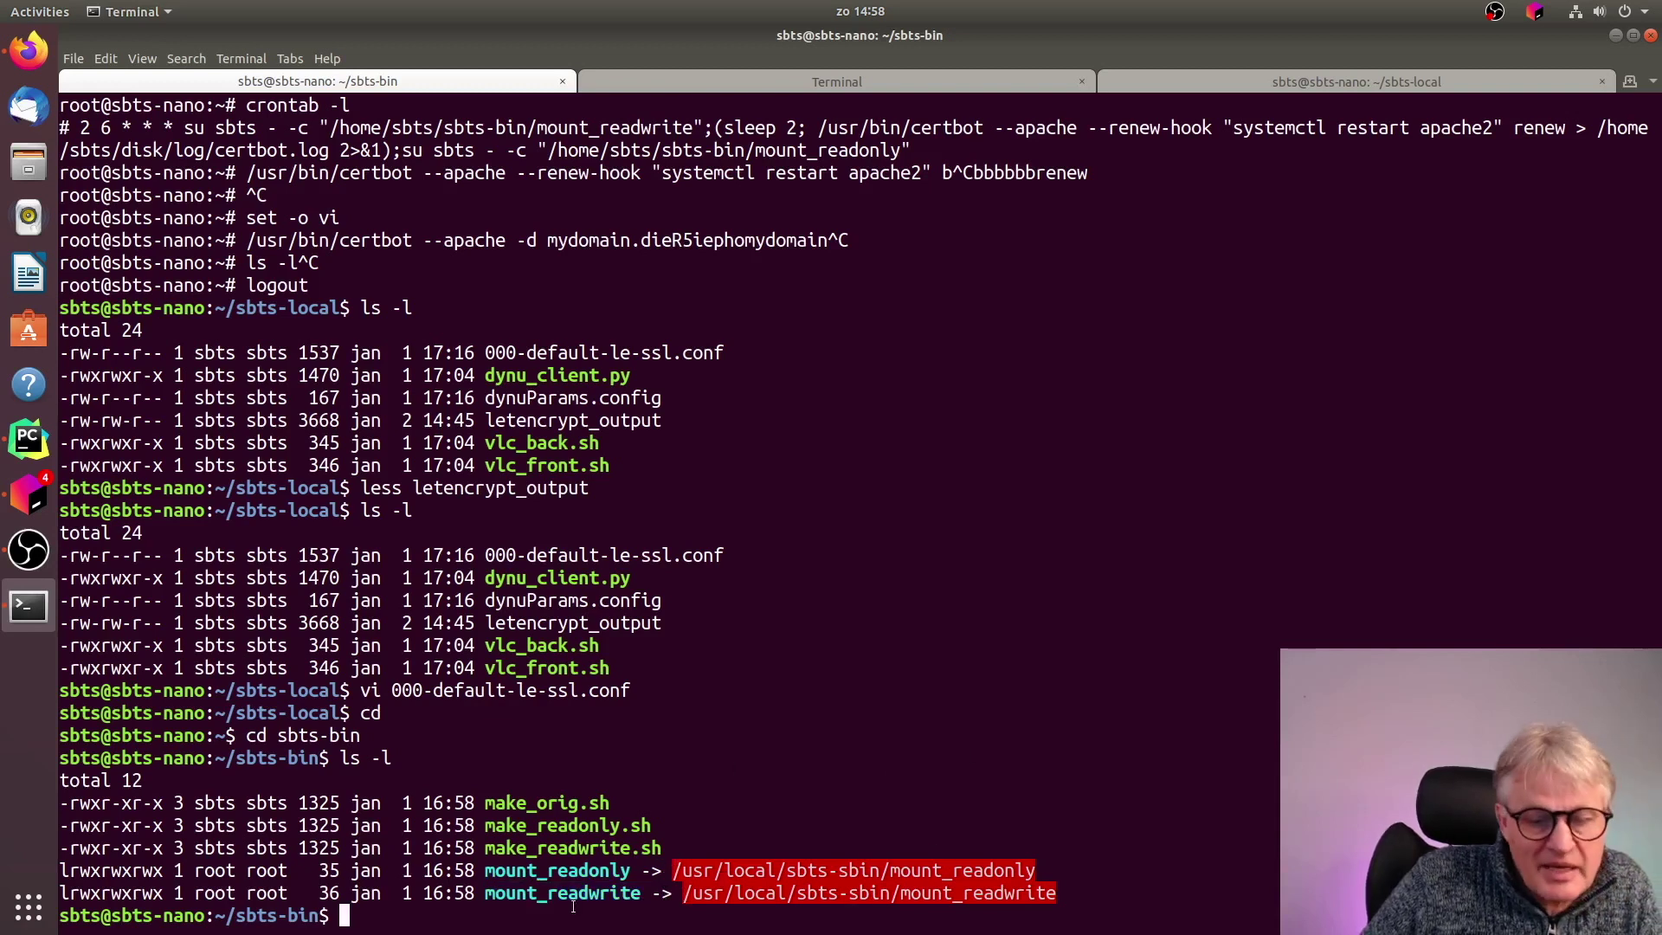
{"action": "double_click", "coordinate": [547, 890]}
{"action": "key", "text": "ctrl+c"}
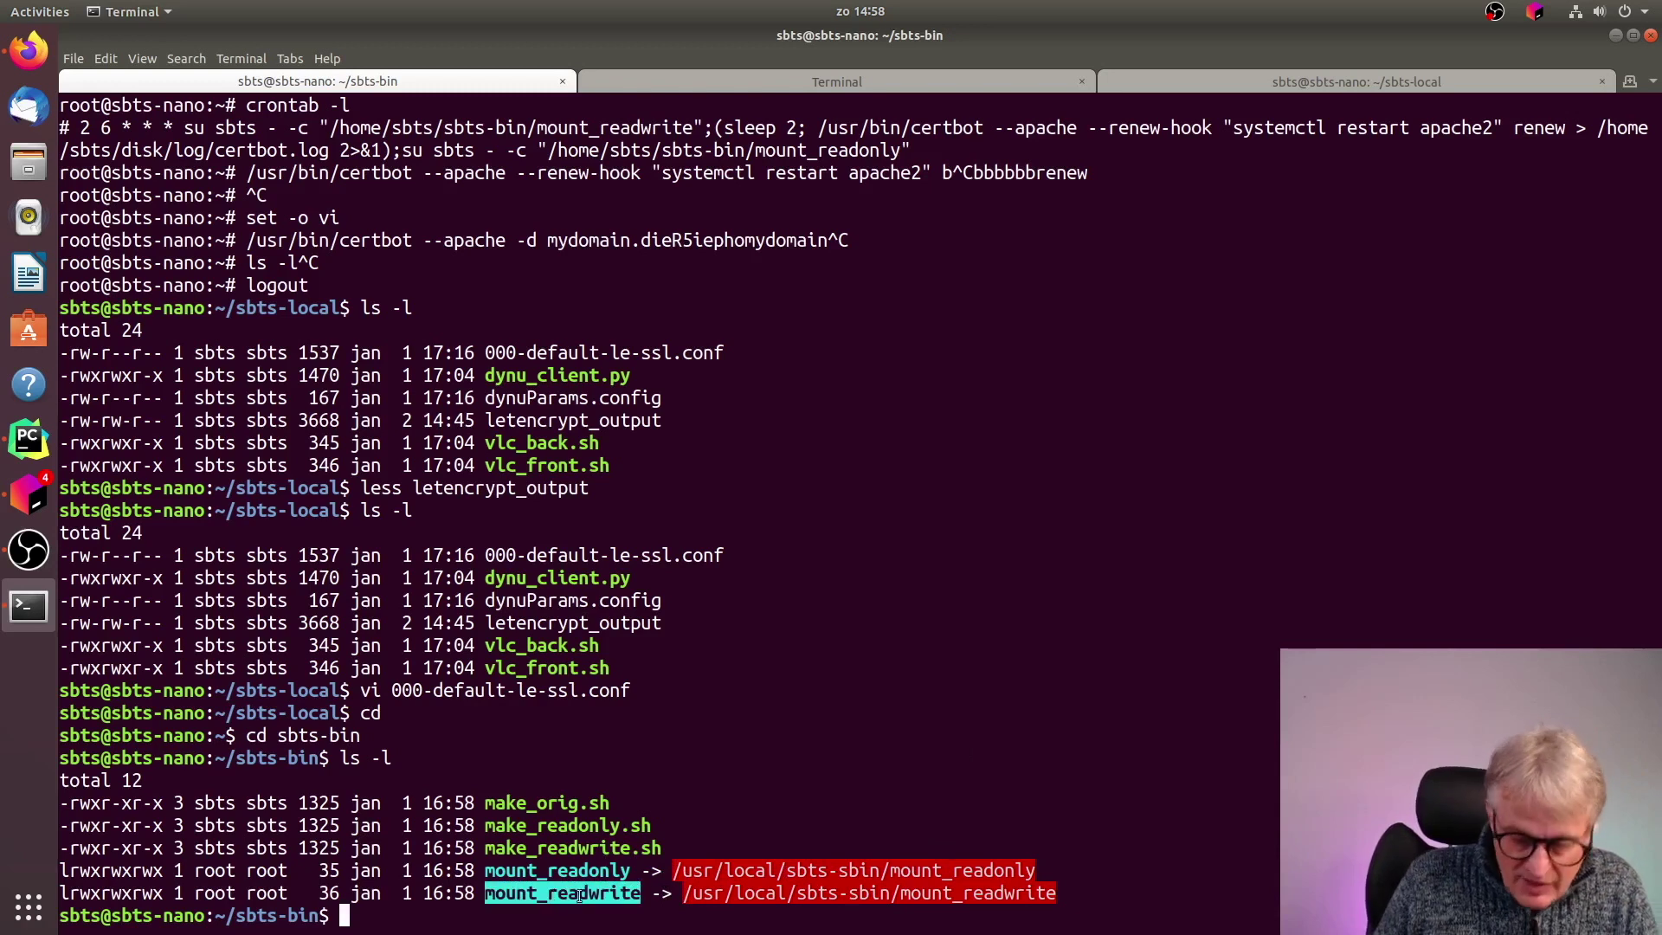
{"action": "type", "text": "./"}
{"action": "key", "text": "shift+Insert"}
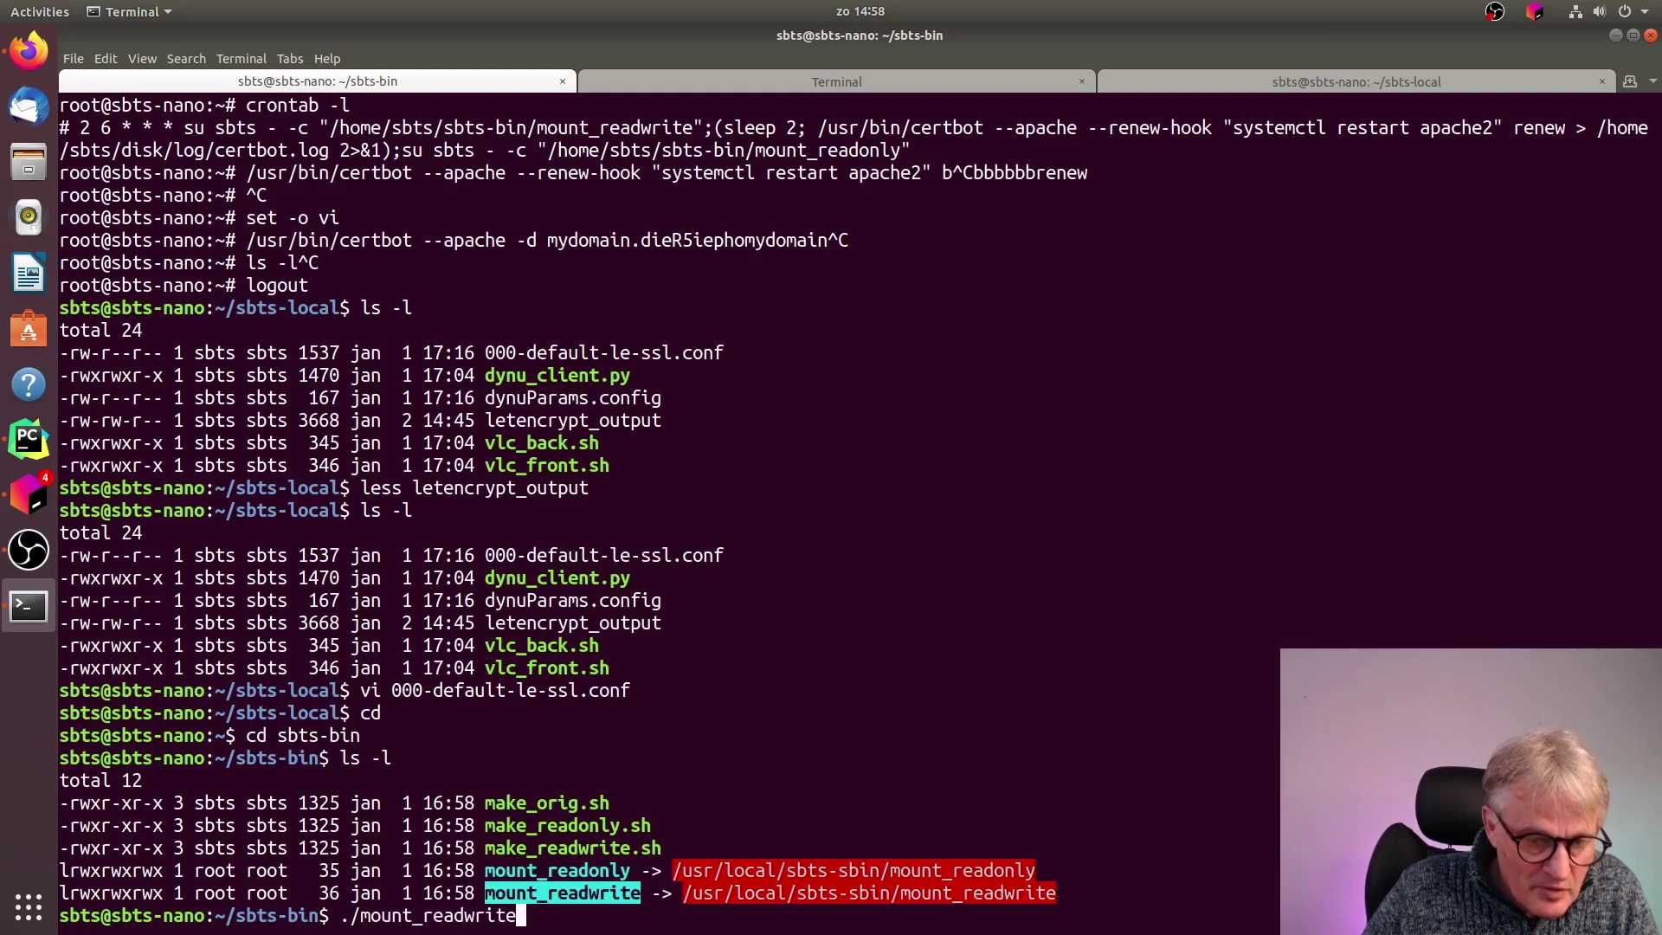
{"action": "key", "text": "Return"}
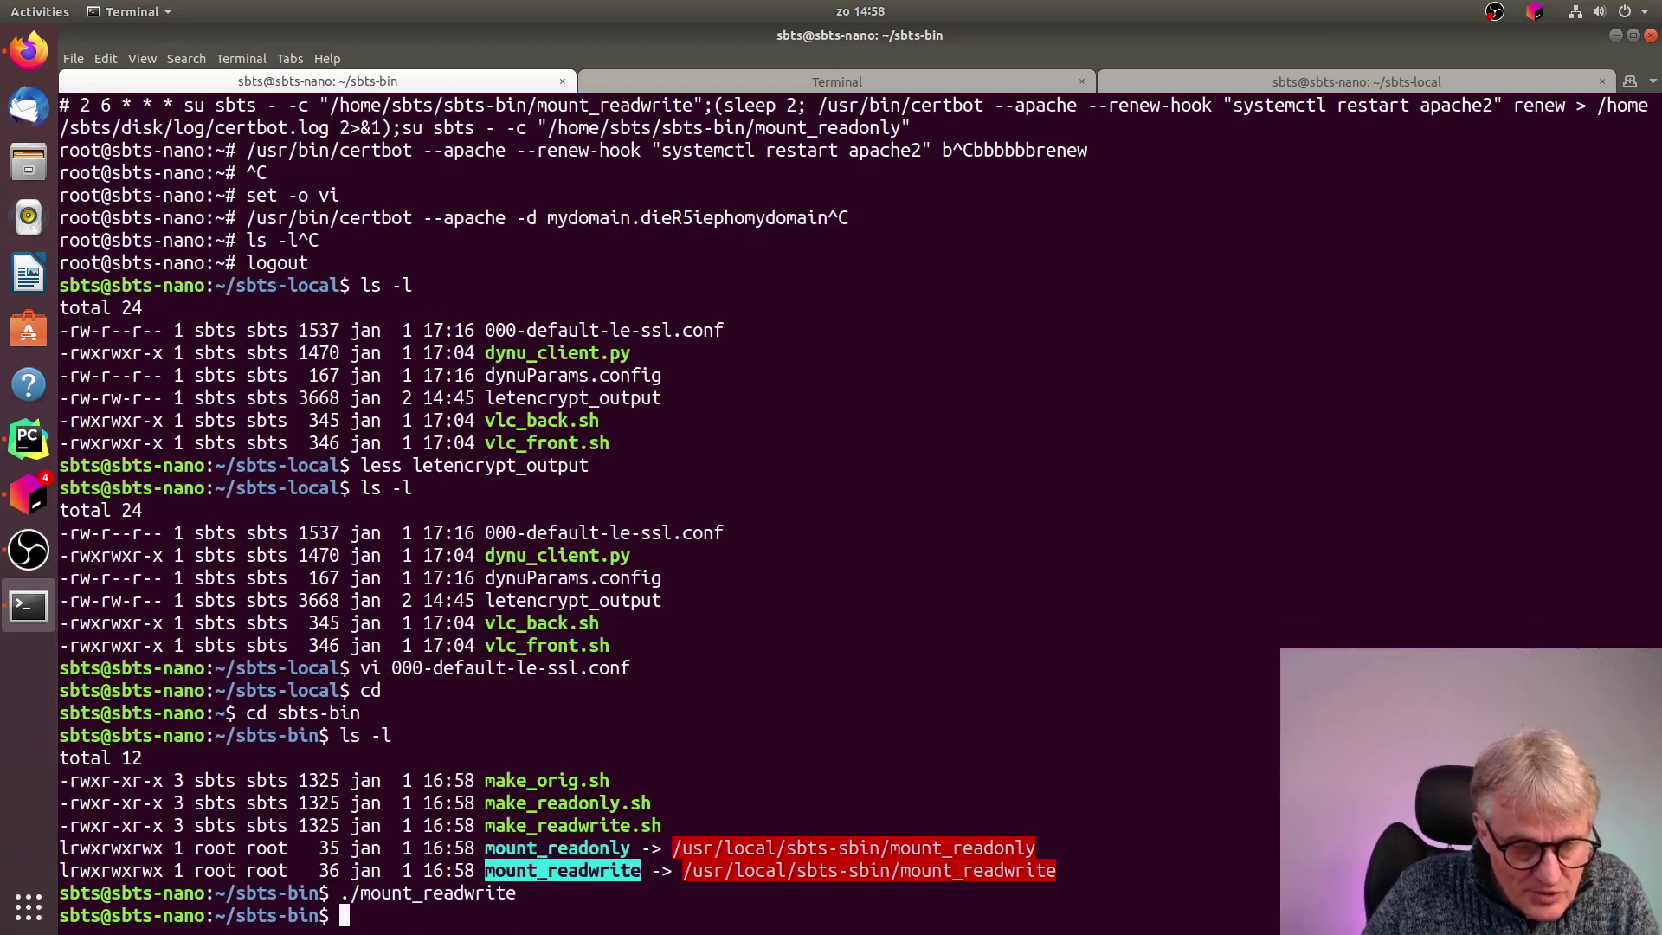
Run findmnt and verify /home/sbts/config from /dev/sda2 shows the rw option
{"action": "type", "text": "findmnt"}
{"action": "key", "text": "Return"}
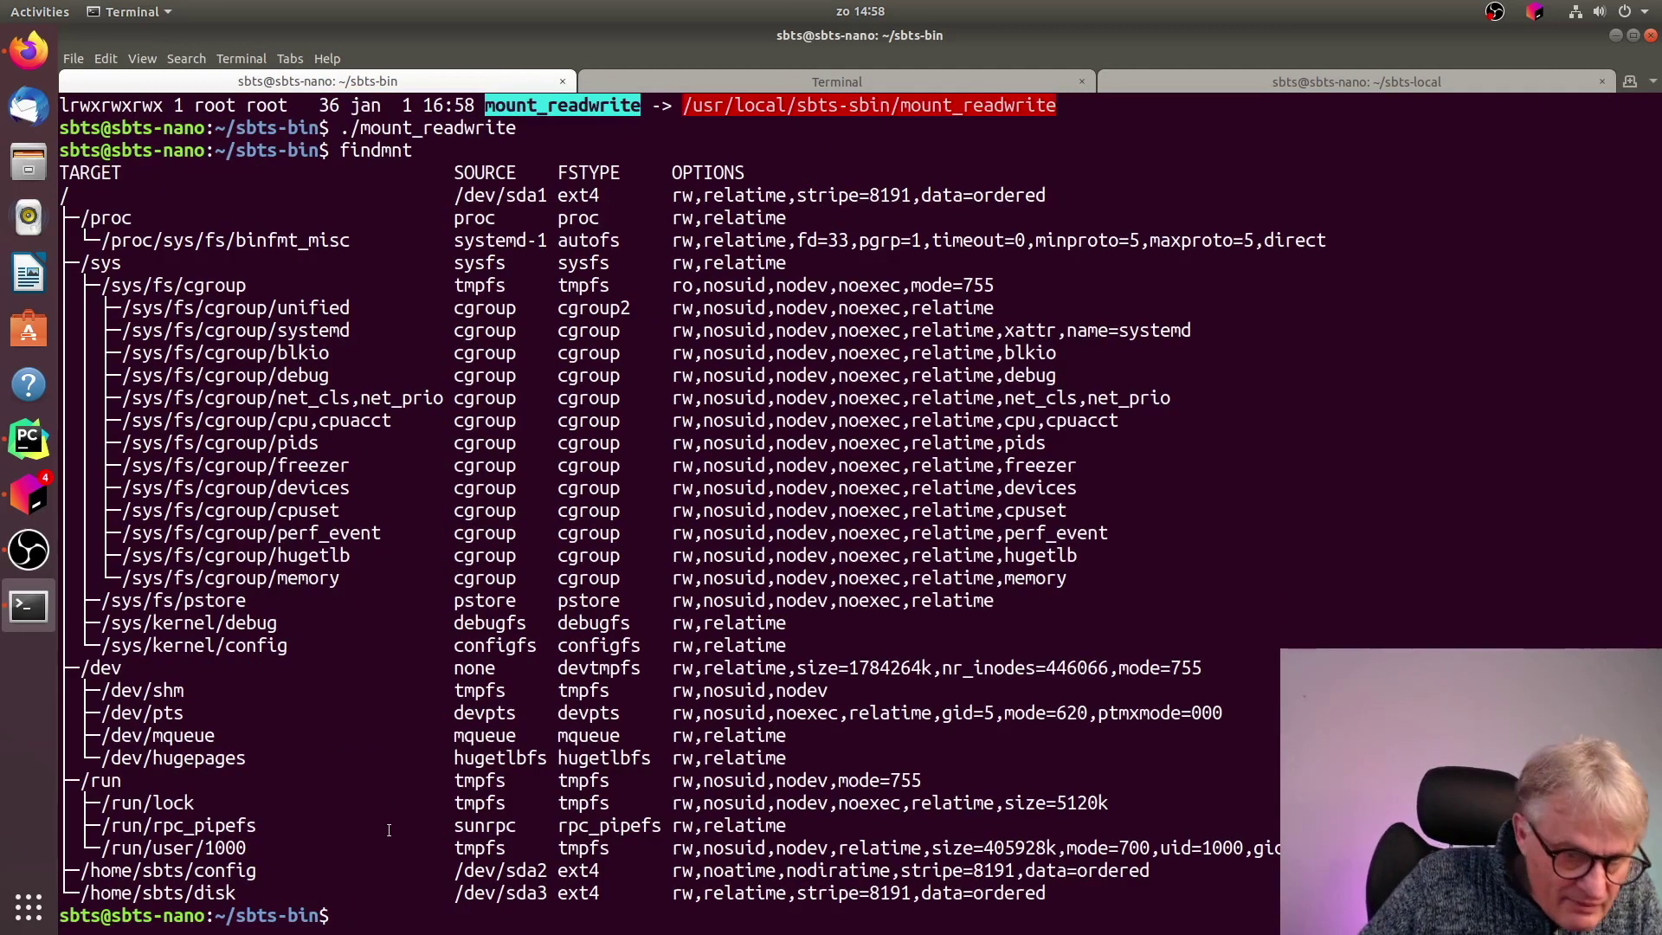
{"action": "double_click", "coordinate": [242, 870]}
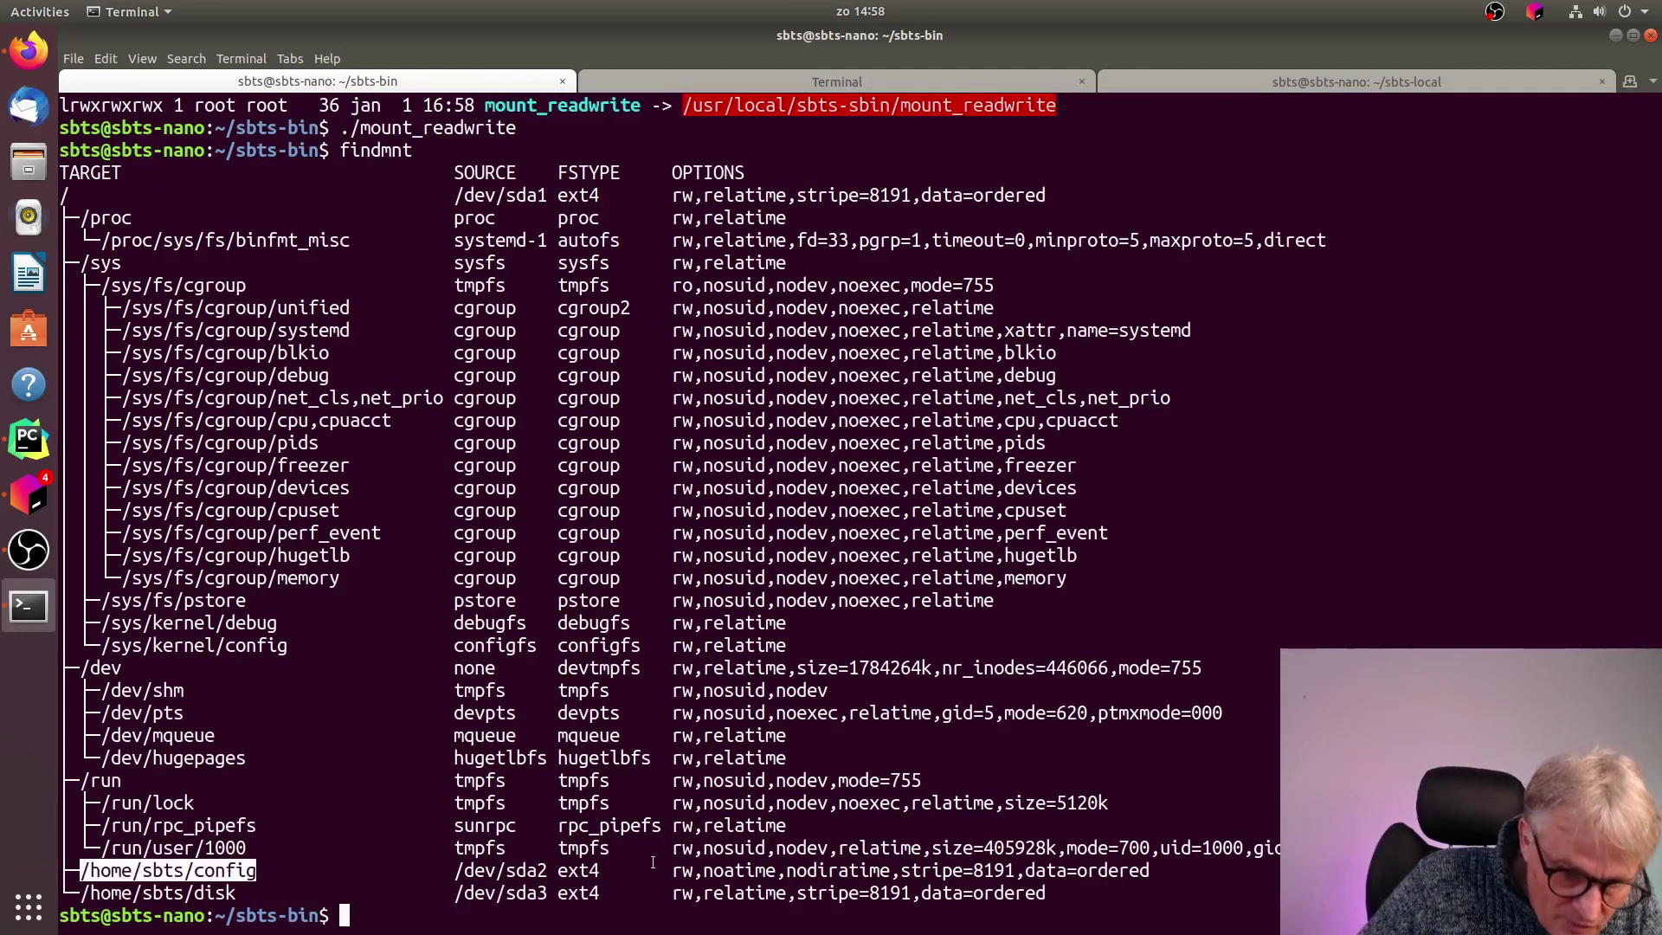
{"action": "double_click", "coordinate": [684, 870]}
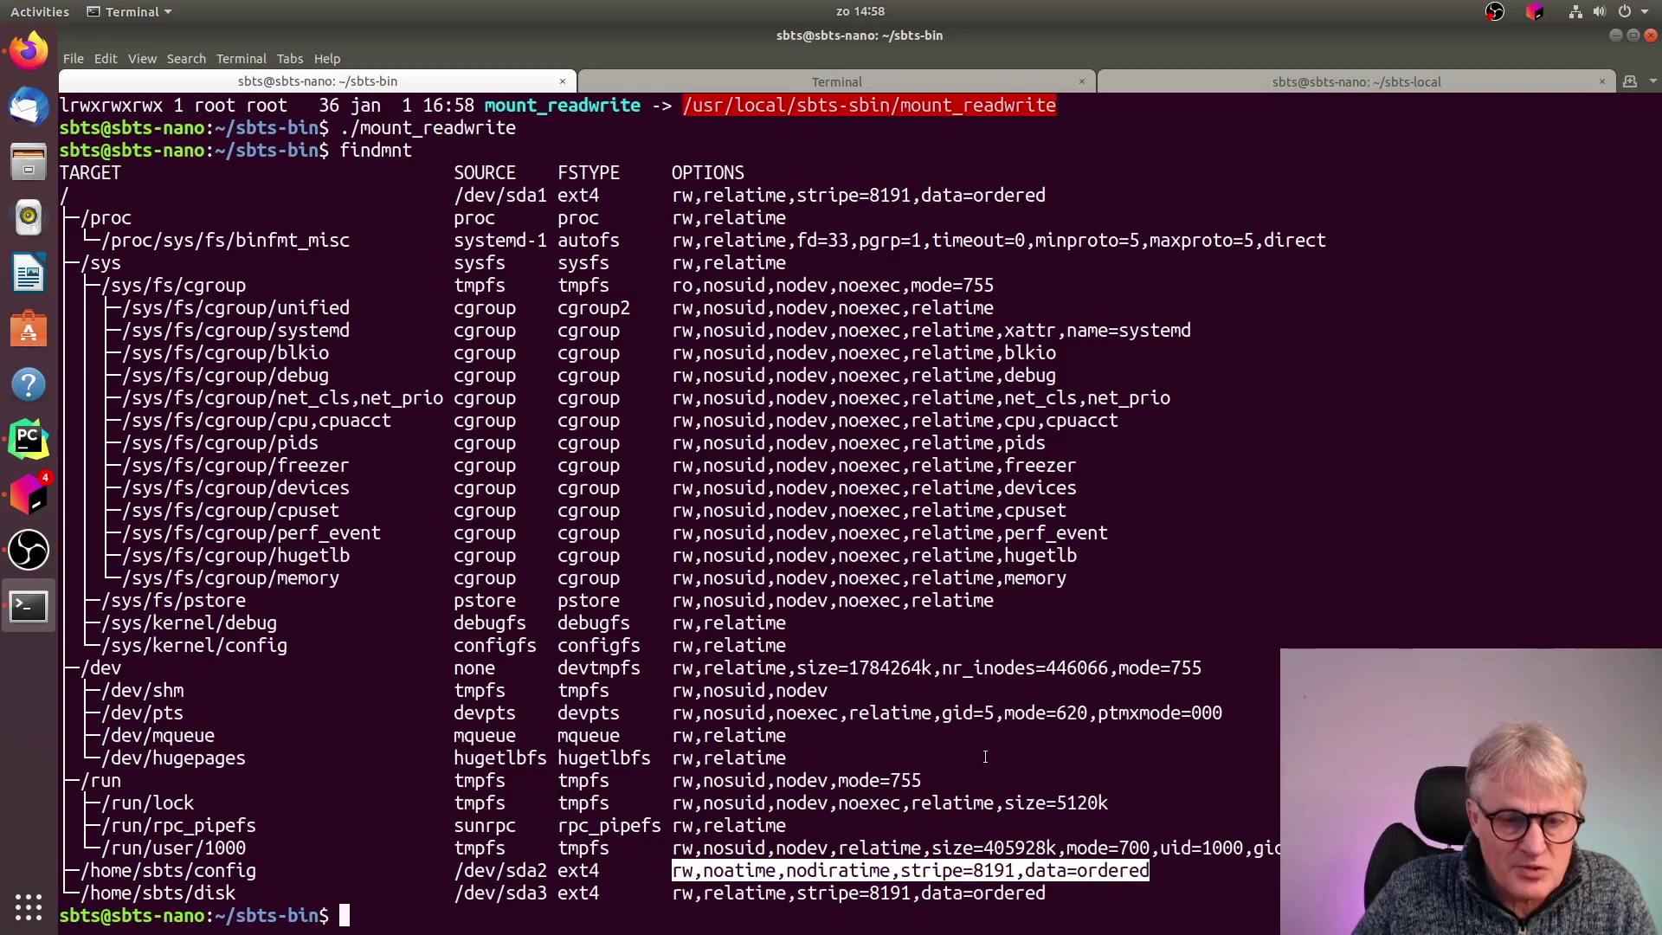
{"action": "left_click", "coordinate": [823, 716]}
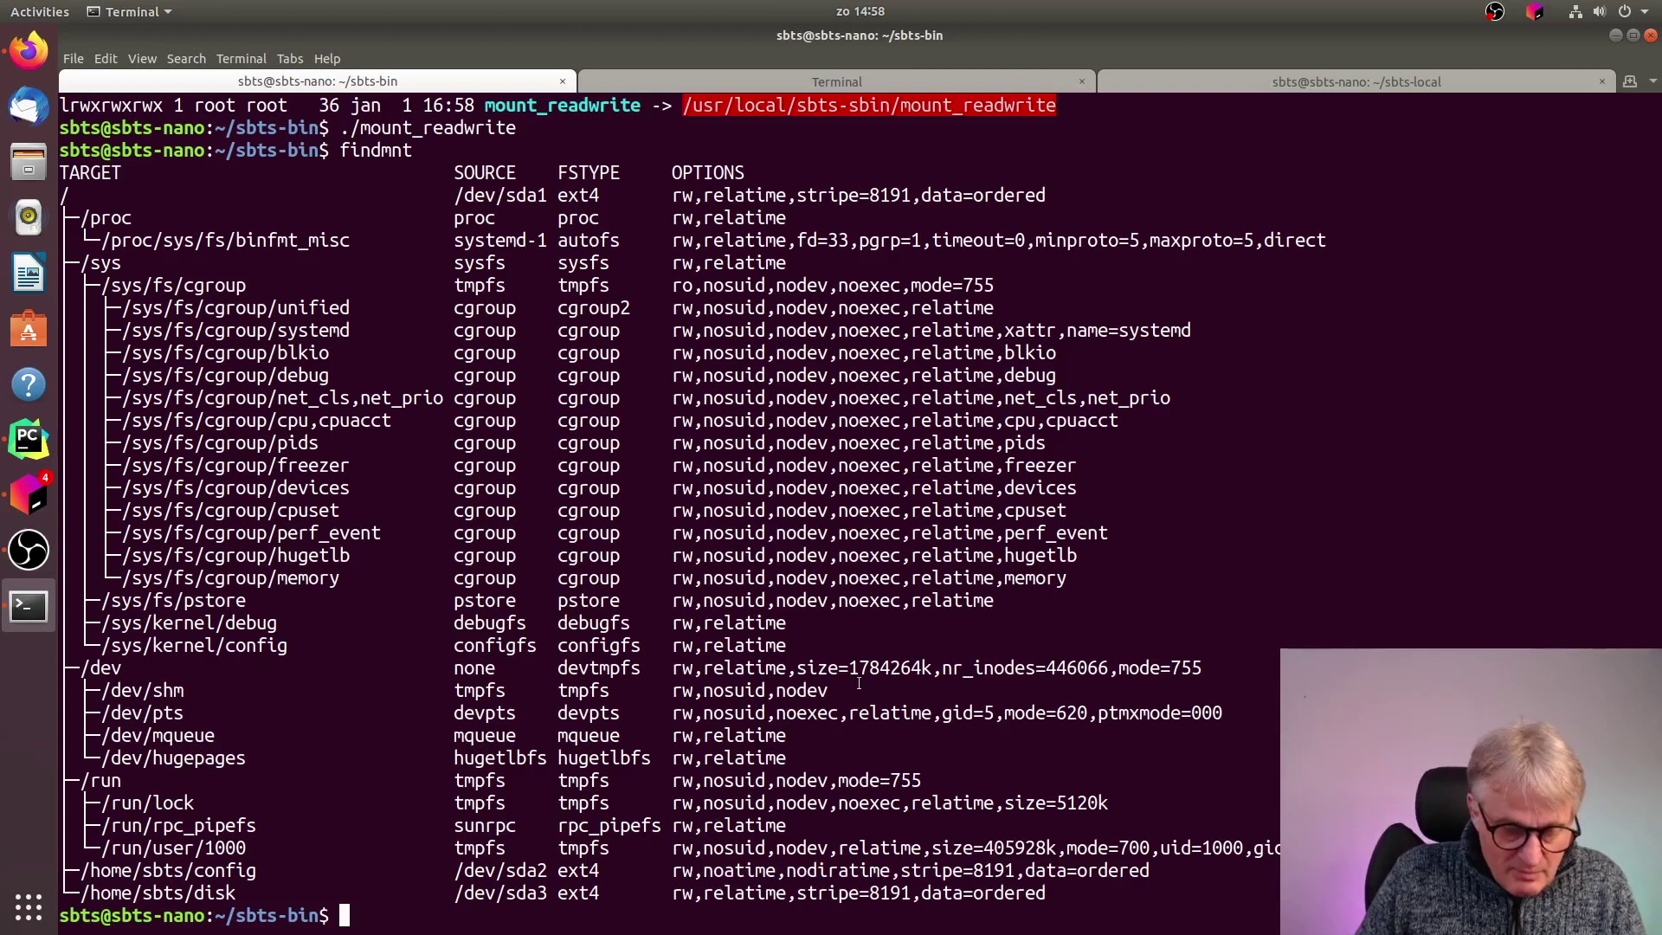
{"action": "type", "text": "cd"}
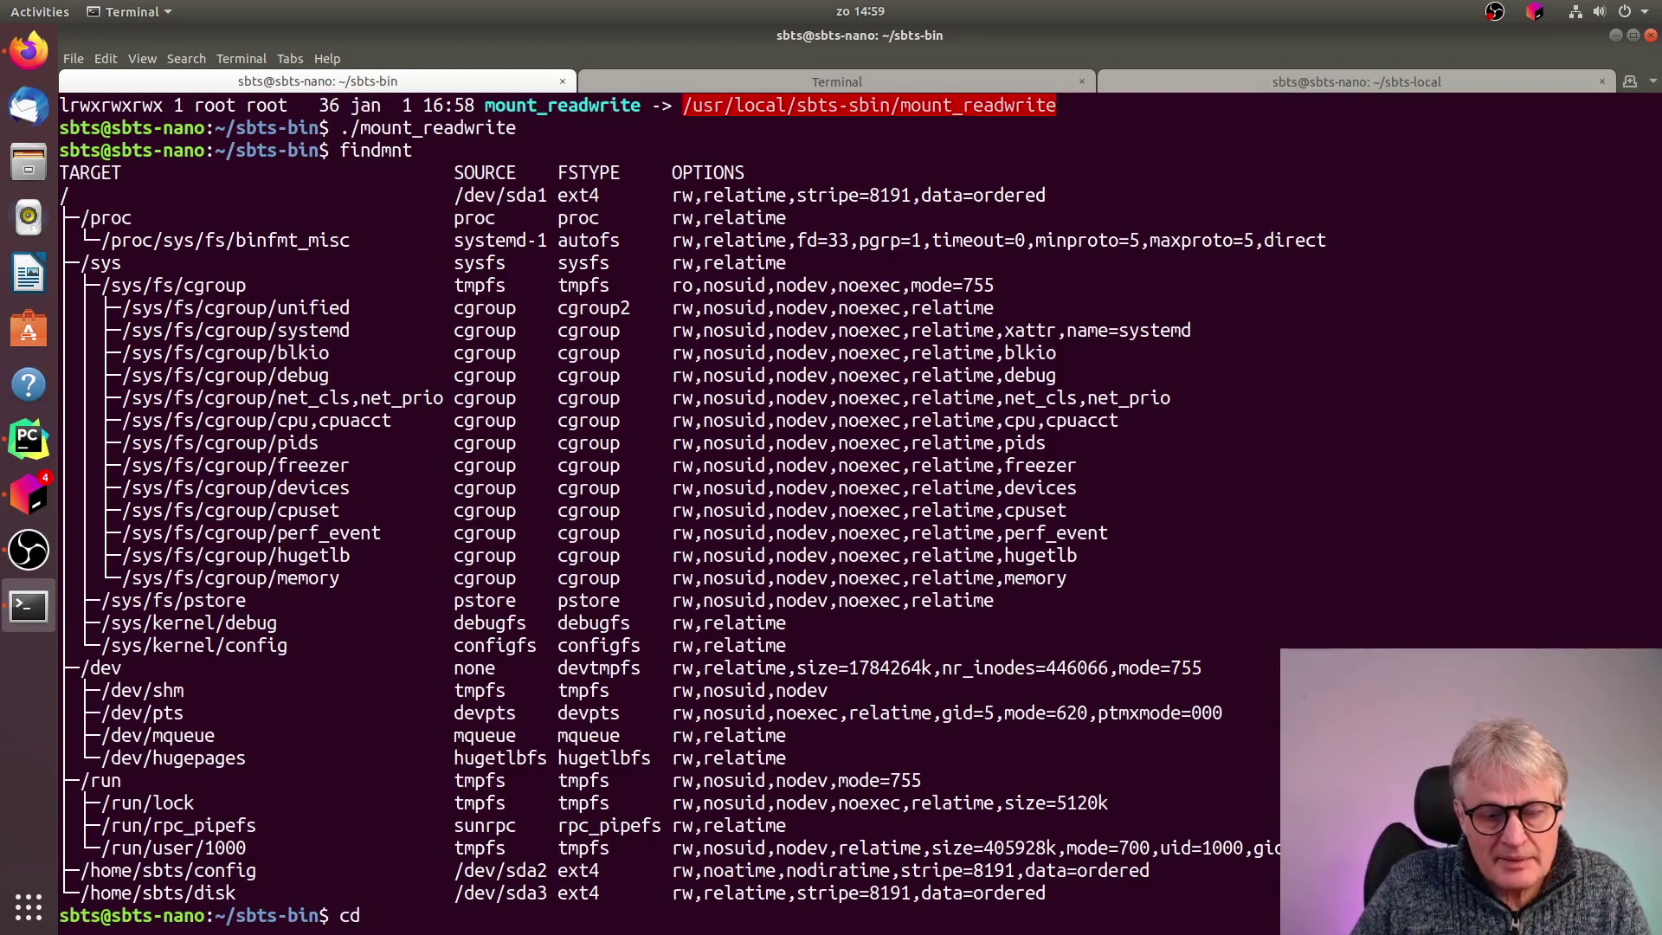
Move into the sbts-local folder and list its files
{"action": "key", "text": "ctrl+c"}
{"action": "type", "text": "cd ../s"}
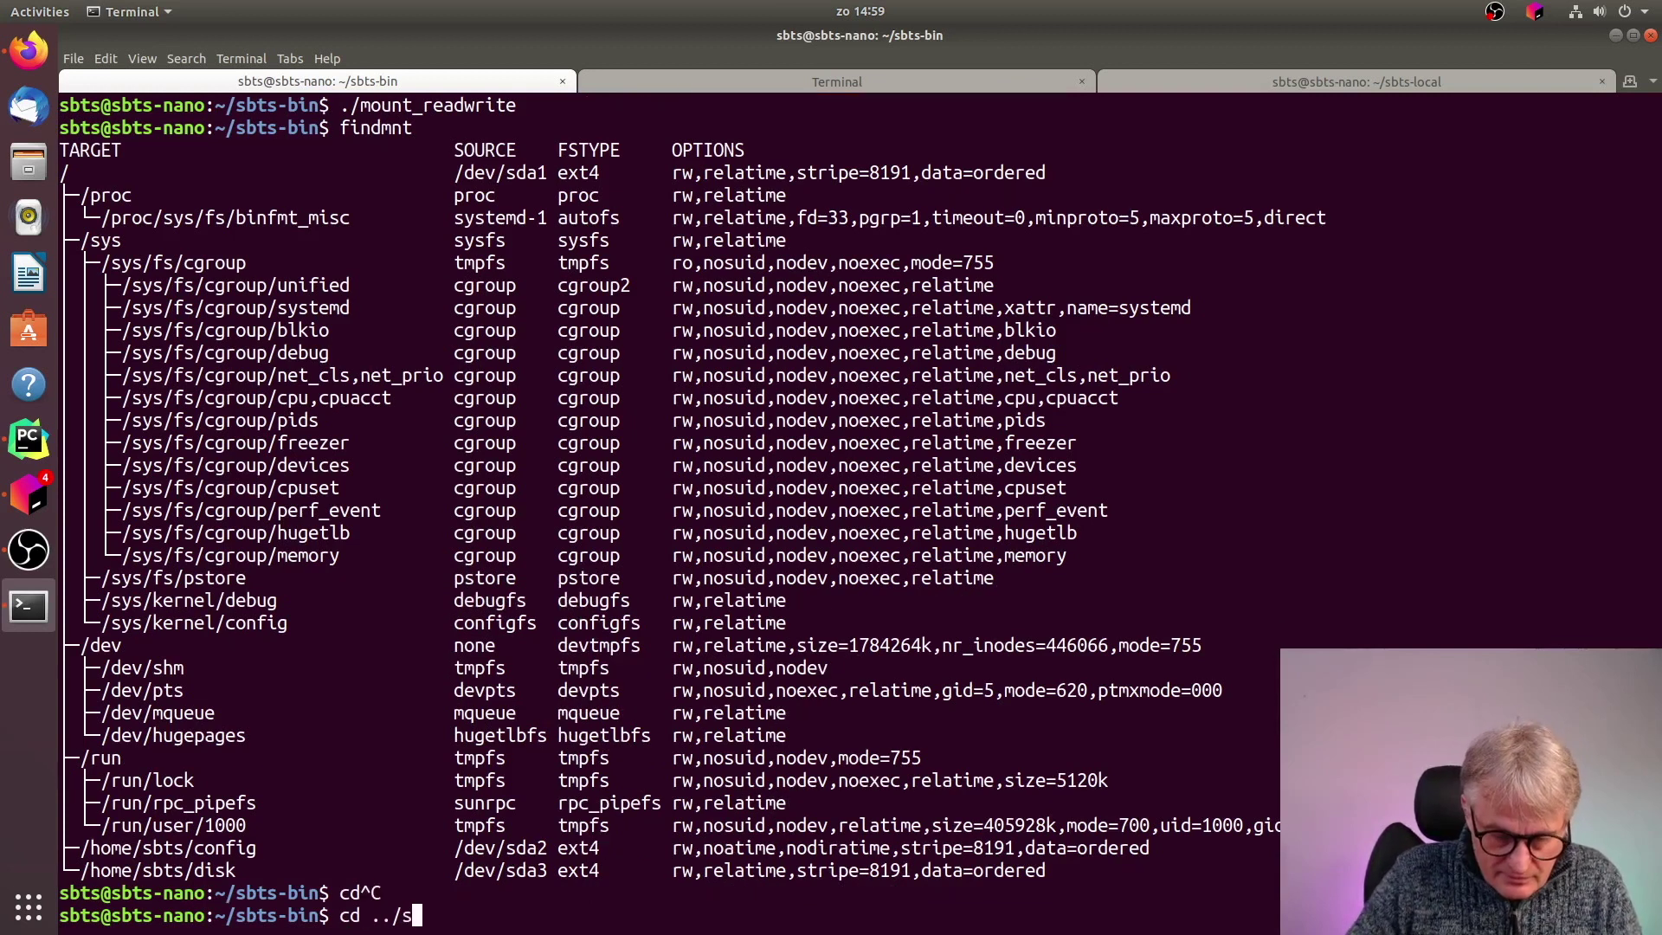
{"action": "type", "text": "bts-config"}
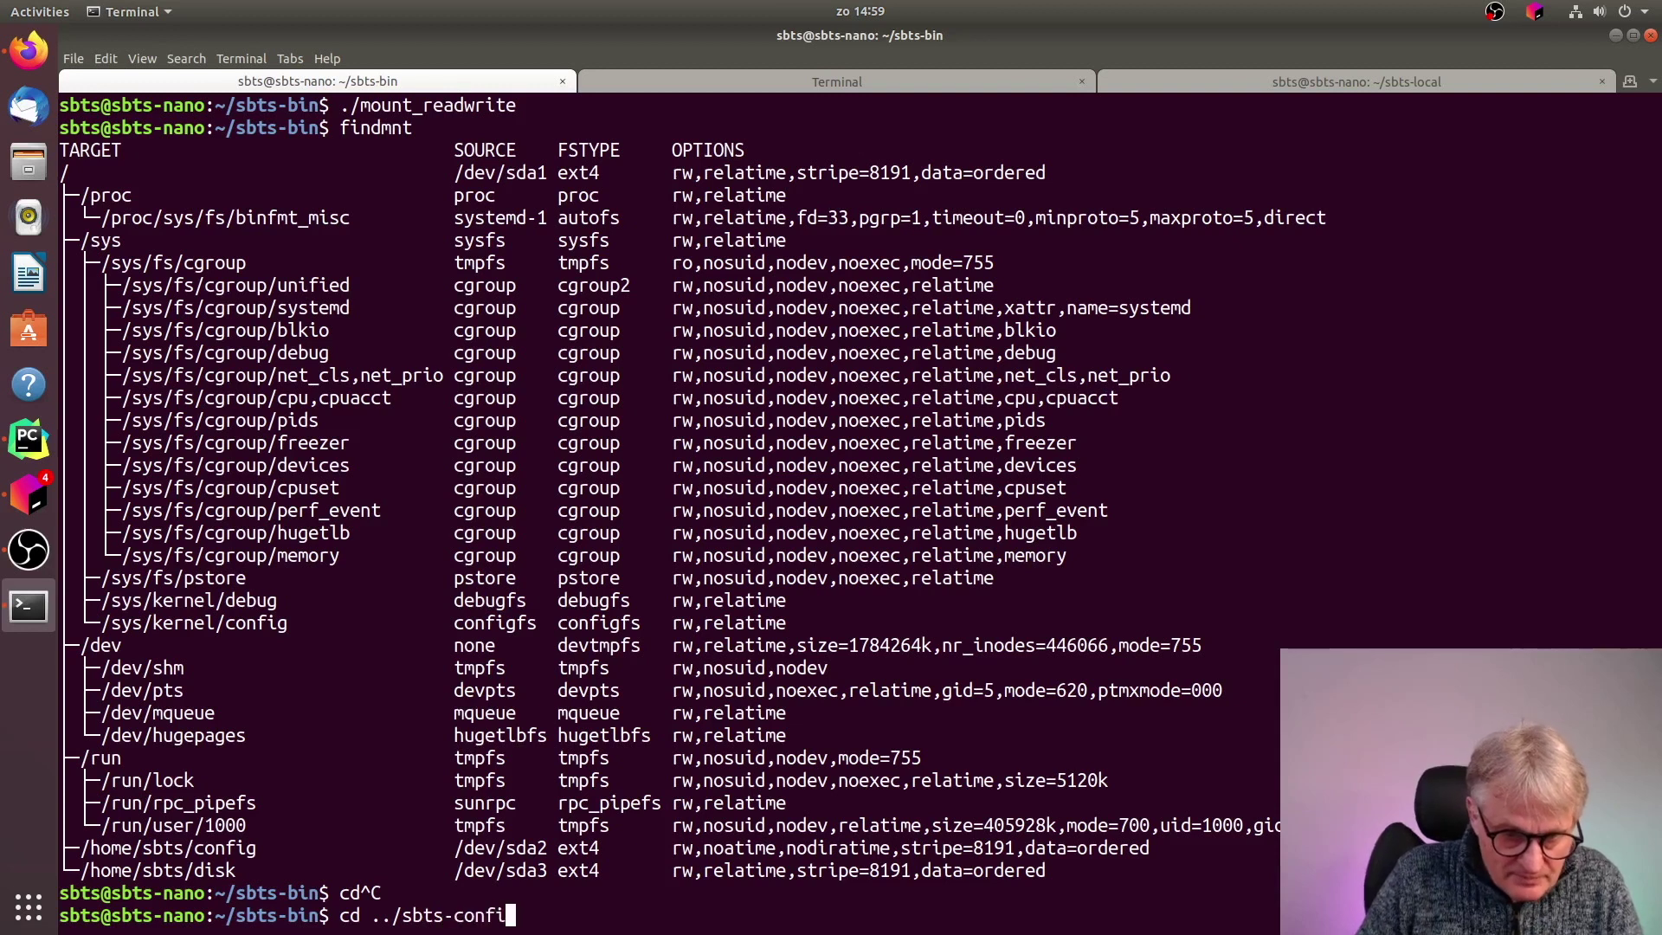
{"action": "key", "text": "BackSpace"}
{"action": "key", "text": "BackSpace"}
{"action": "key", "text": "BackSpace"}
{"action": "key", "text": "BackSpace"}
{"action": "key", "text": "BackSpace"}
{"action": "key", "text": "BackSpace"}
{"action": "type", "text": "local"}
{"action": "key", "text": "Return"}
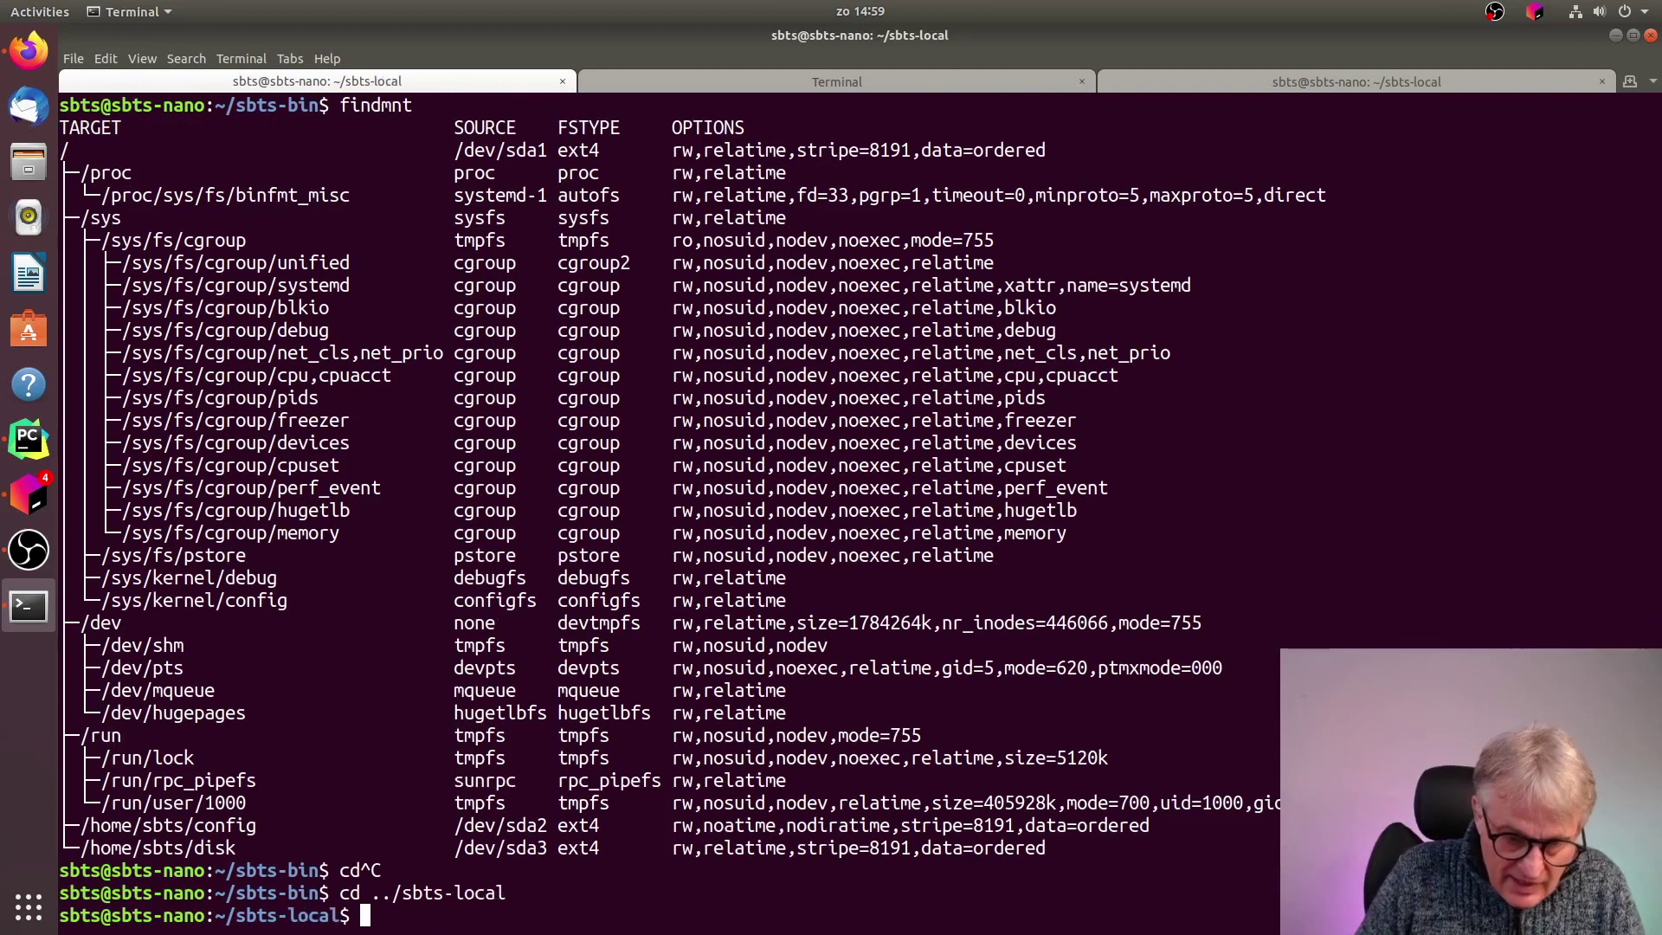
{"action": "type", "text": "ls -l"}
{"action": "key", "text": "Return"}
Open 000-default-le-ssl.conf in vi and check its ServerName domain and RequestHeader/ProxyPass block
{"action": "type", "text": "vi"}
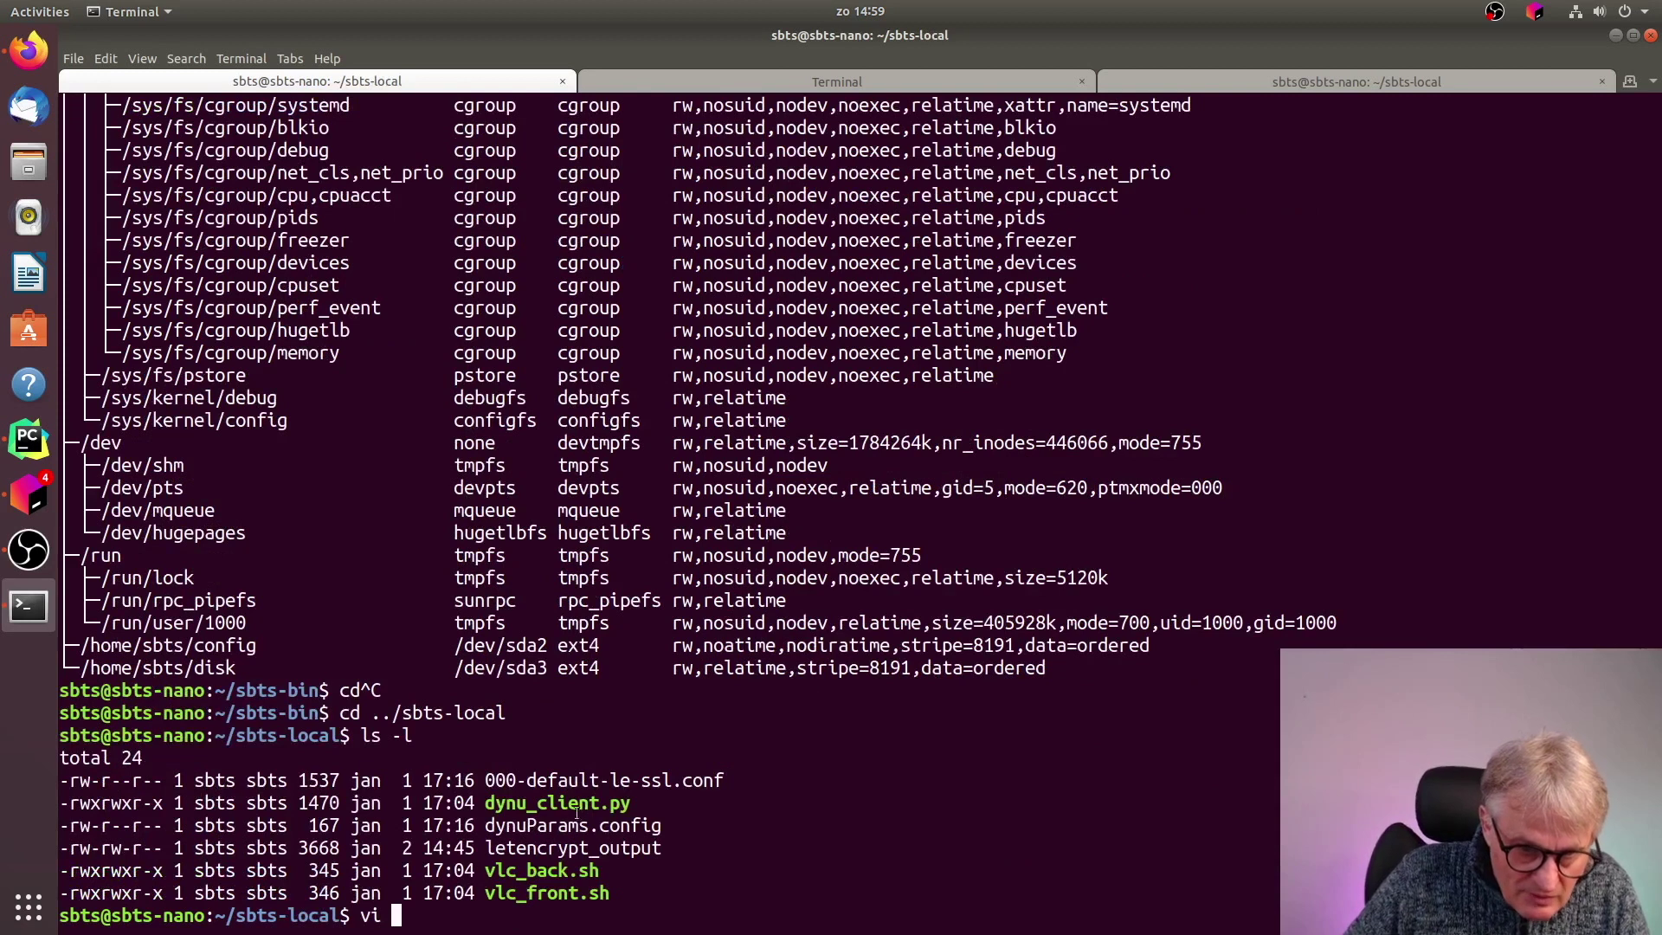
{"action": "double_click", "coordinate": [580, 780]}
{"action": "middle_click", "coordinate": [580, 780]}
{"action": "key", "text": "Return"}
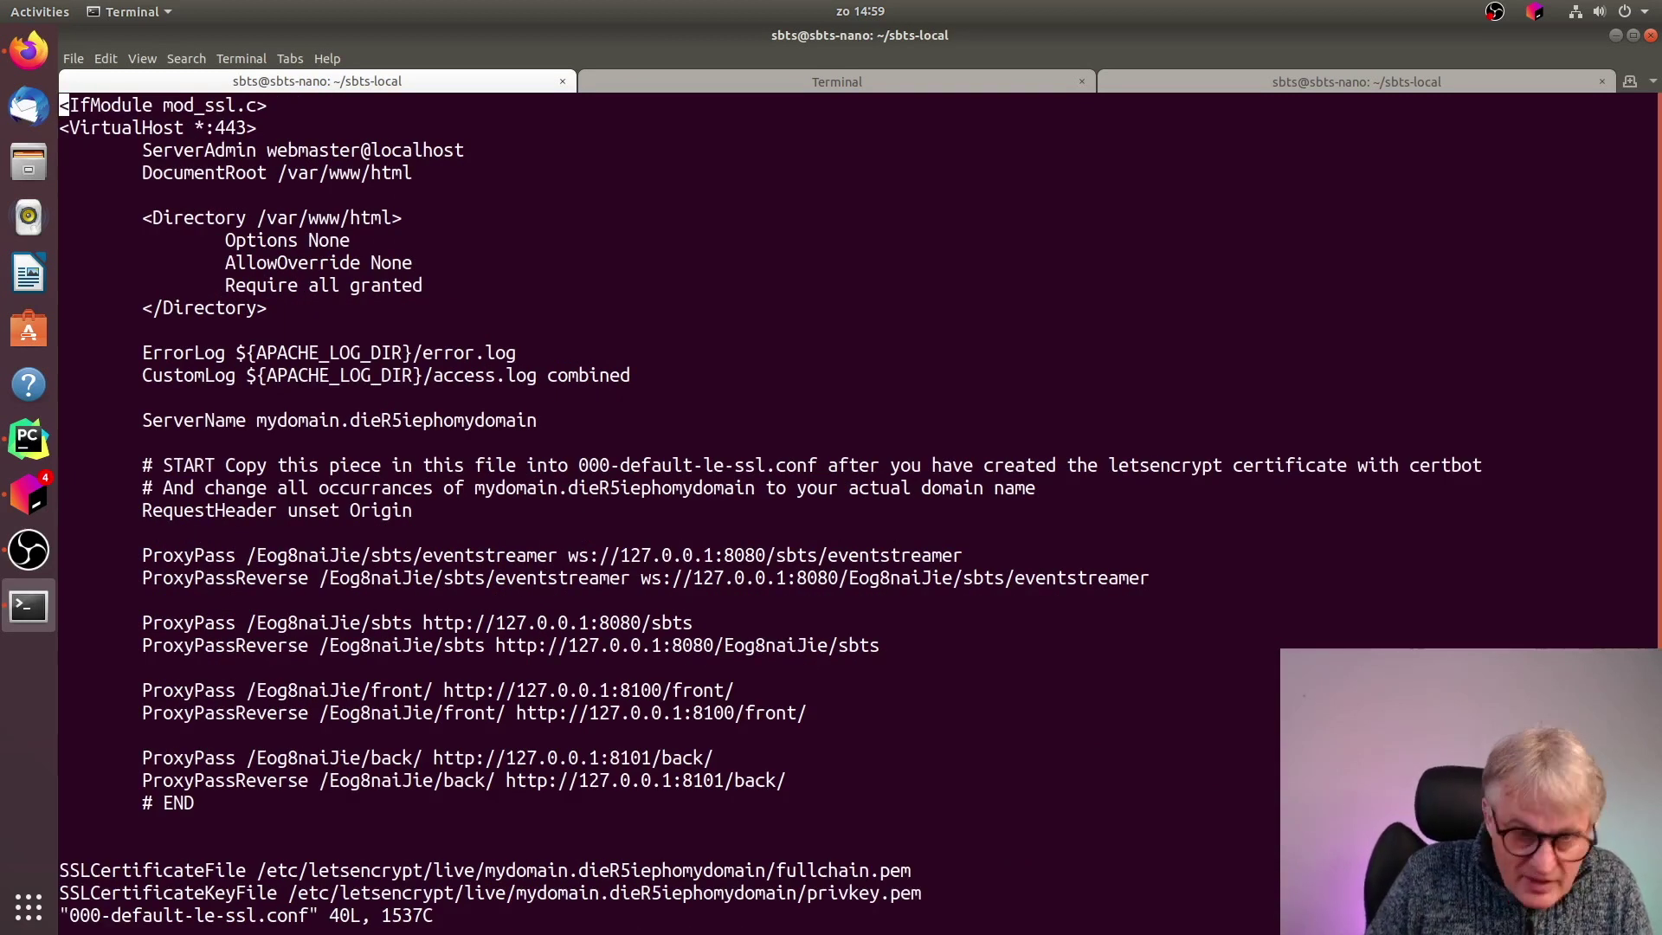
{"action": "double_click", "coordinate": [418, 422]}
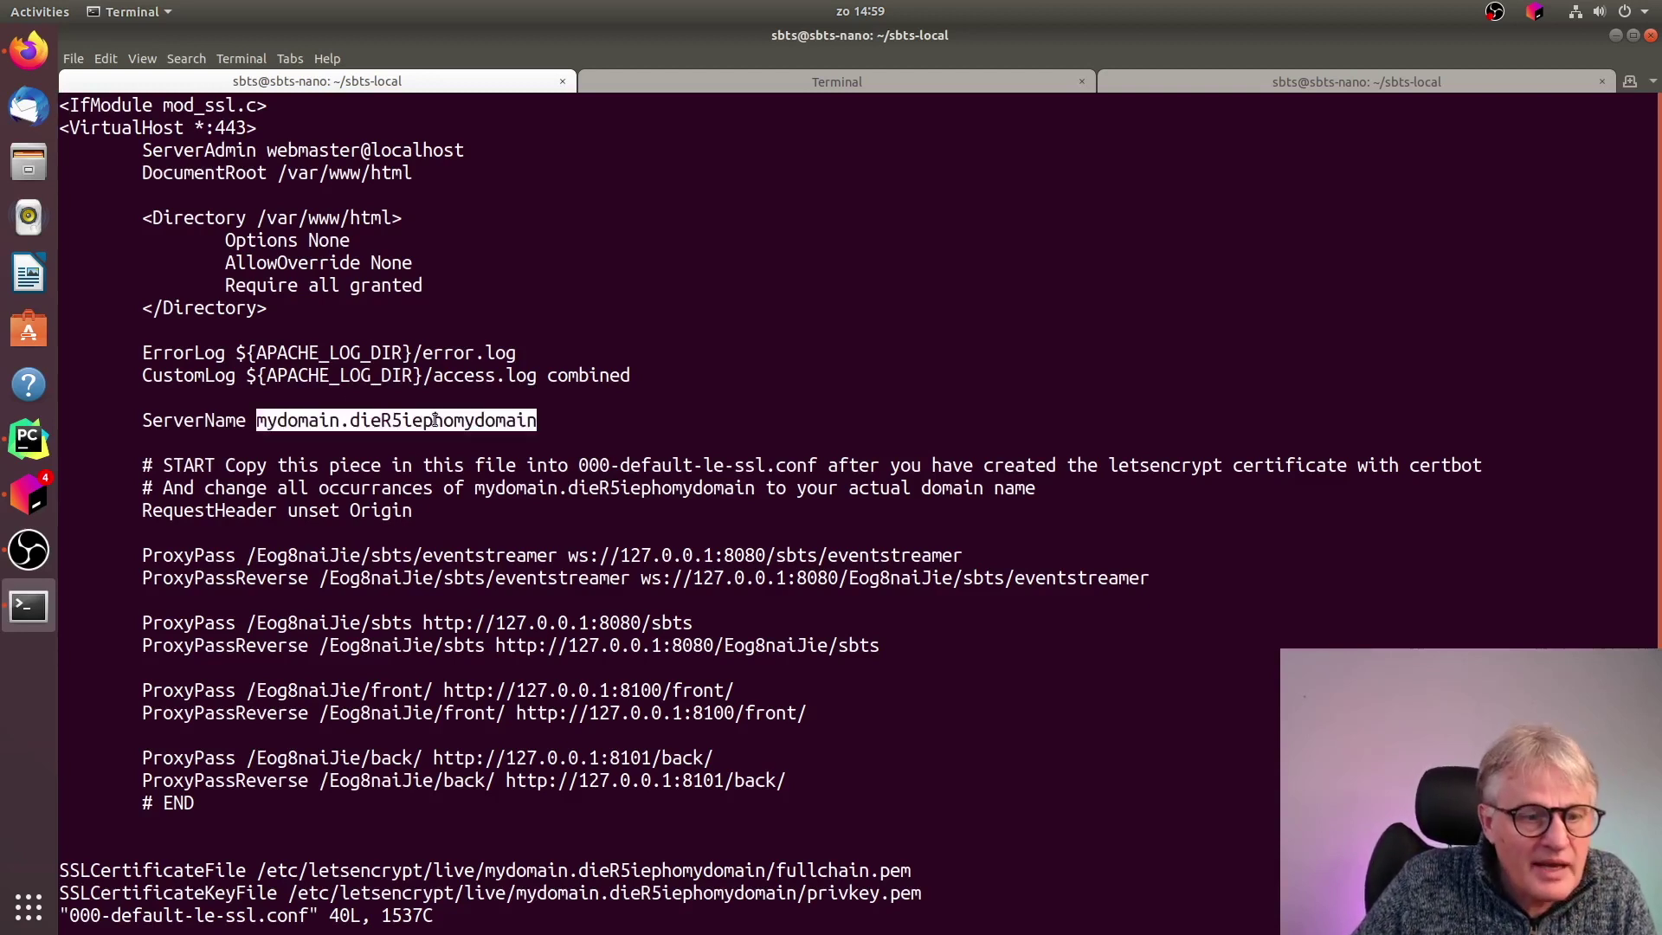
{"action": "left_click_drag", "start_coordinate": [142, 510], "coordinate": [809, 805]}
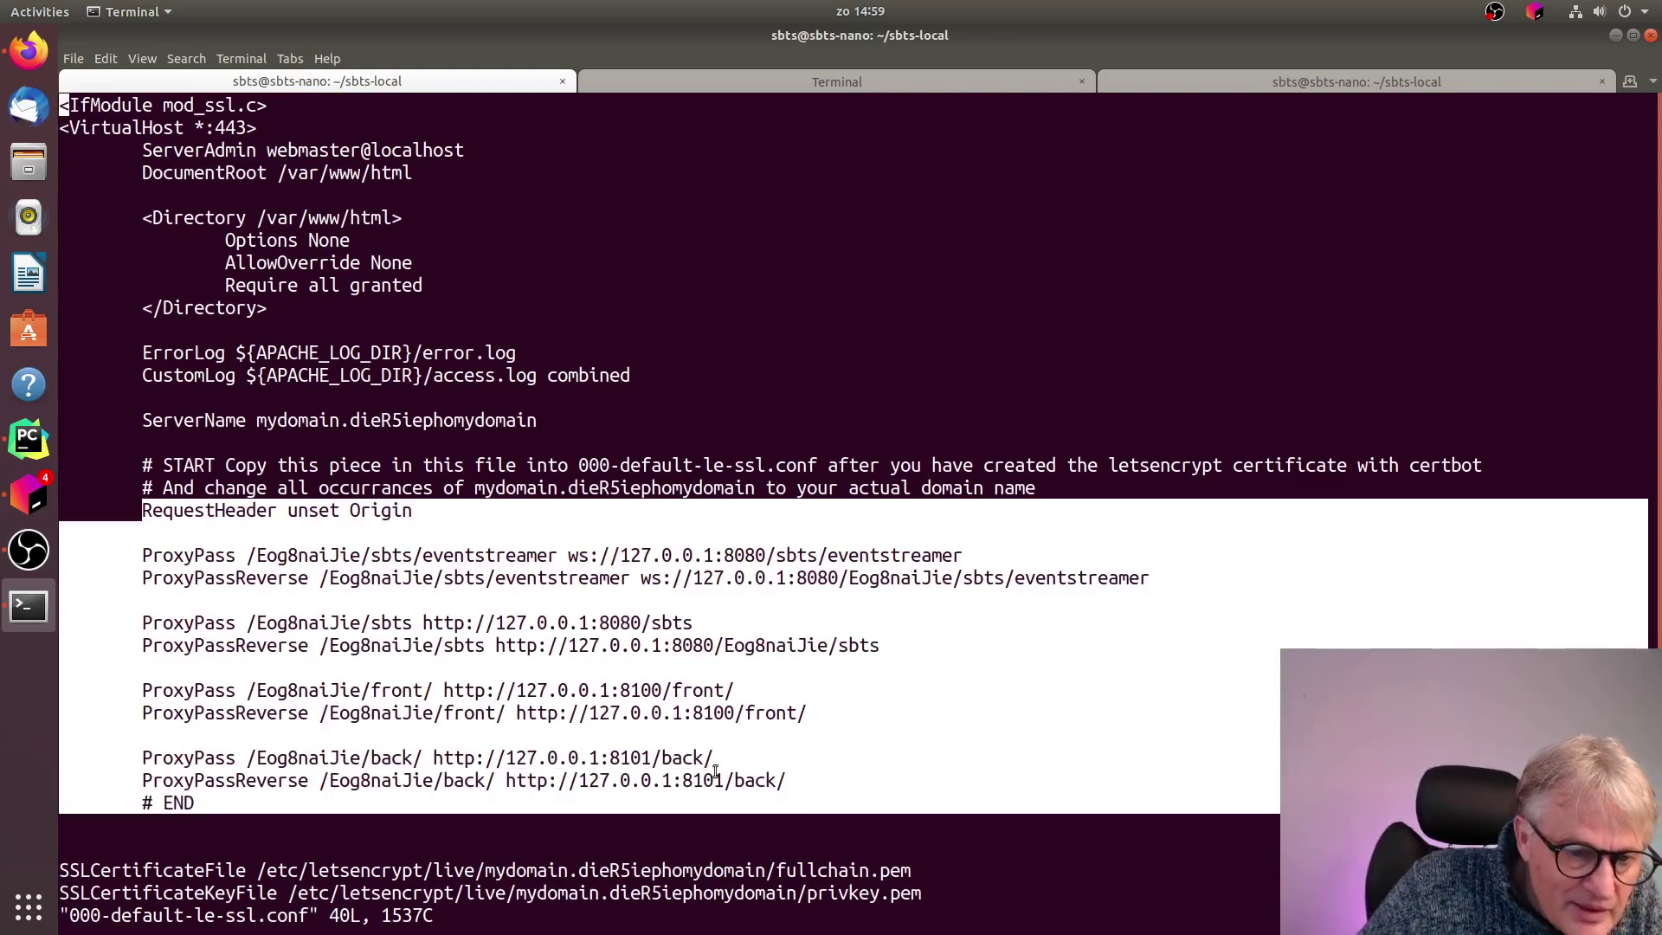
{"action": "left_click", "coordinate": [662, 740]}
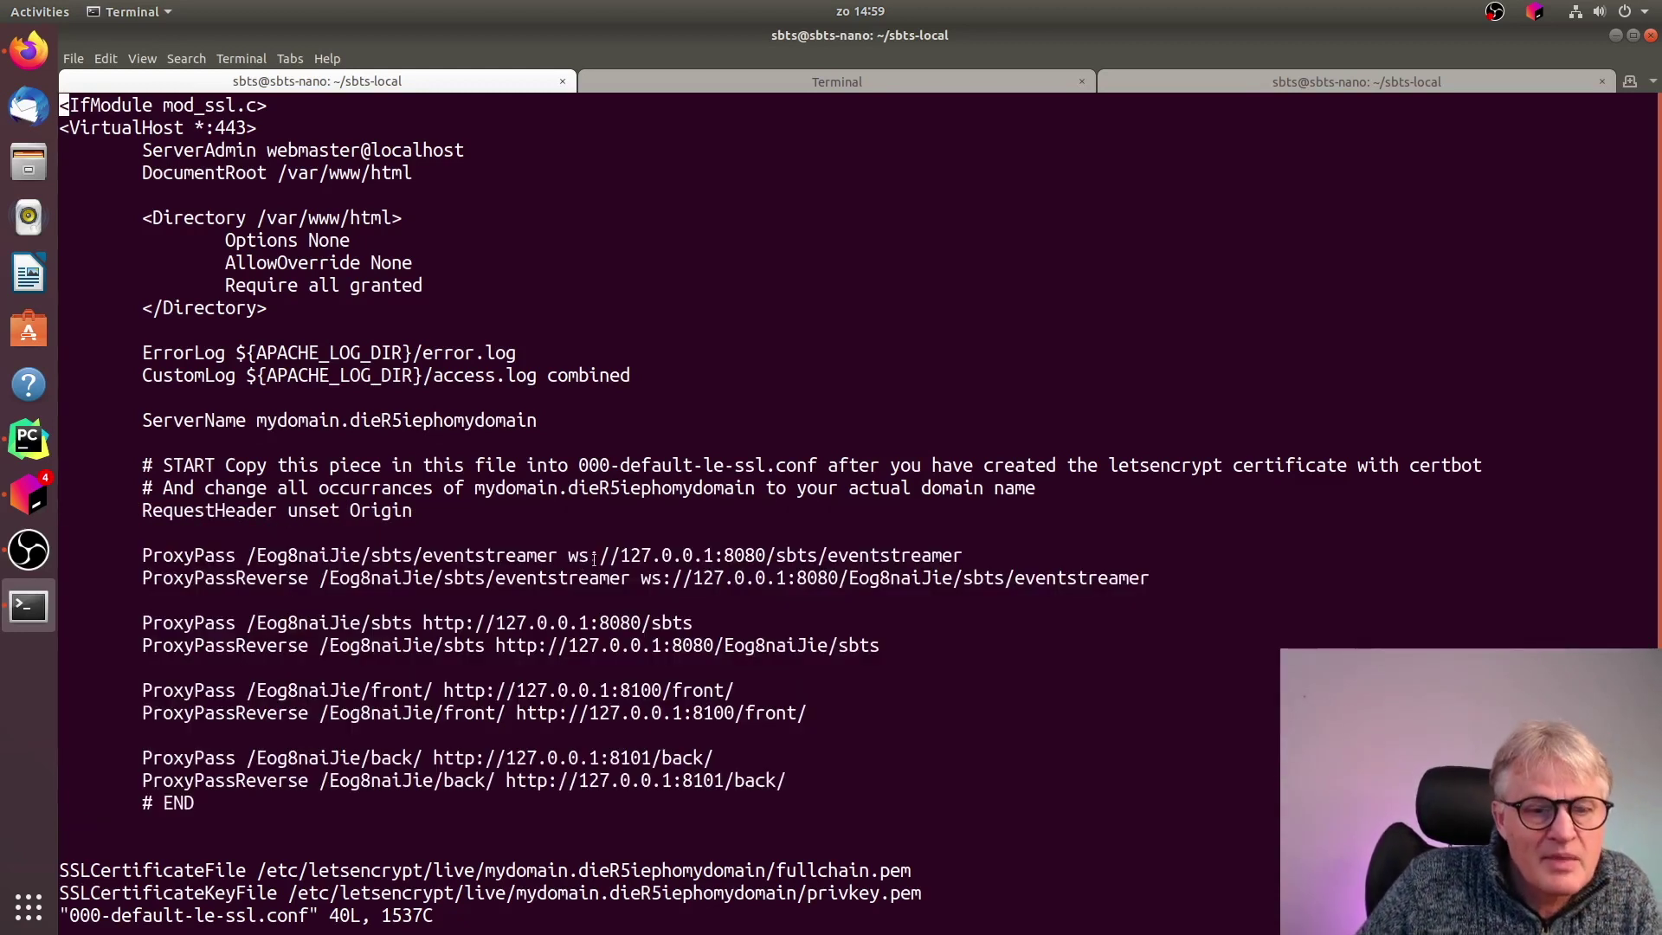
Quit vi with :q, then go to ../sbts-bin/ and list its scripts
{"action": "type", "text": ":q"}
{"action": "key", "text": "Return"}
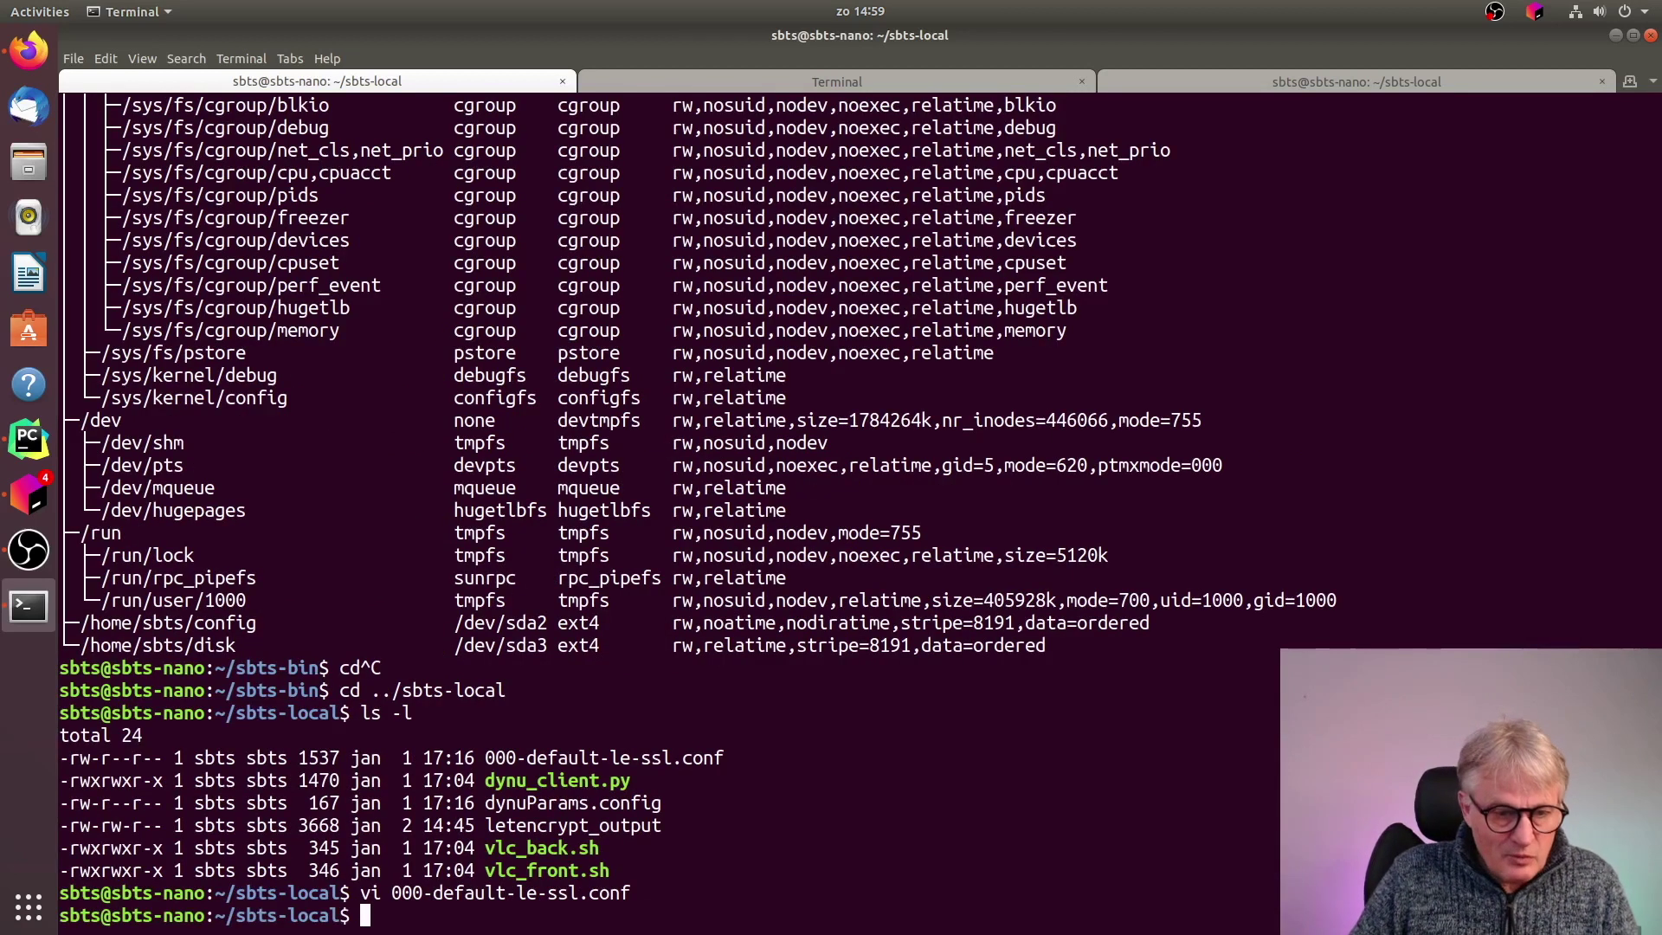
{"action": "type", "text": "cd ../sbts-bi"}
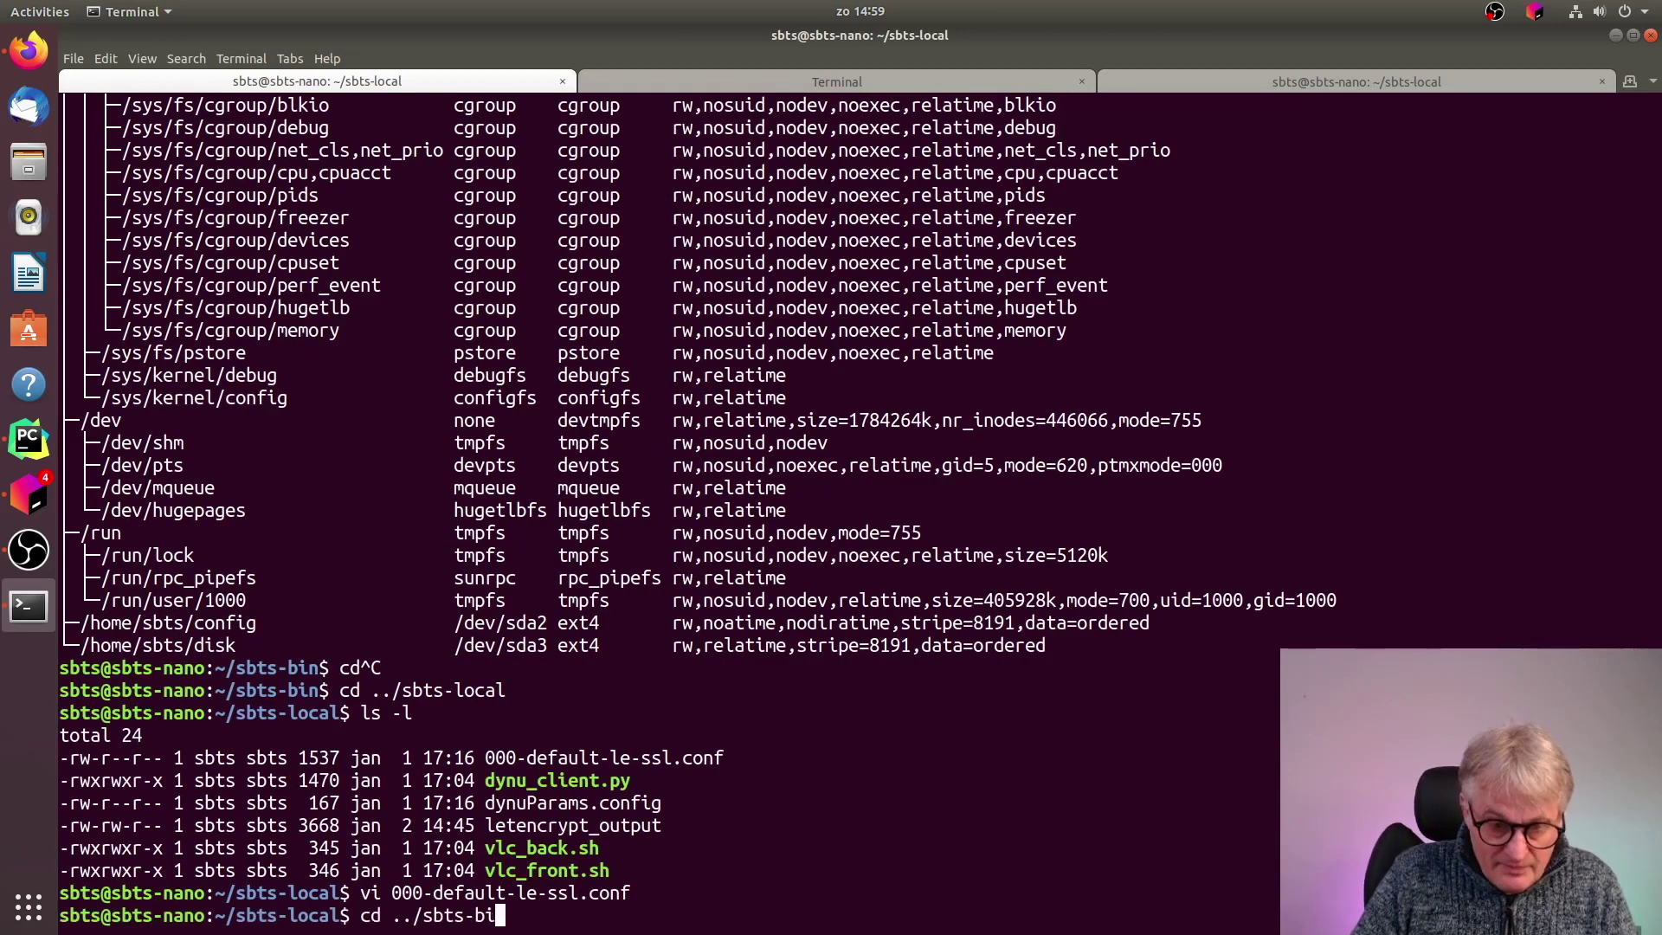
{"action": "type", "text": "n/"}
{"action": "key", "text": "Return"}
{"action": "type", "text": "ls -l"}
{"action": "key", "text": "Return"}
Open crontab -e, try uncommenting the 53 8 dynu_client.py line, and quit with :q!
{"action": "type", "text": "sudo "}
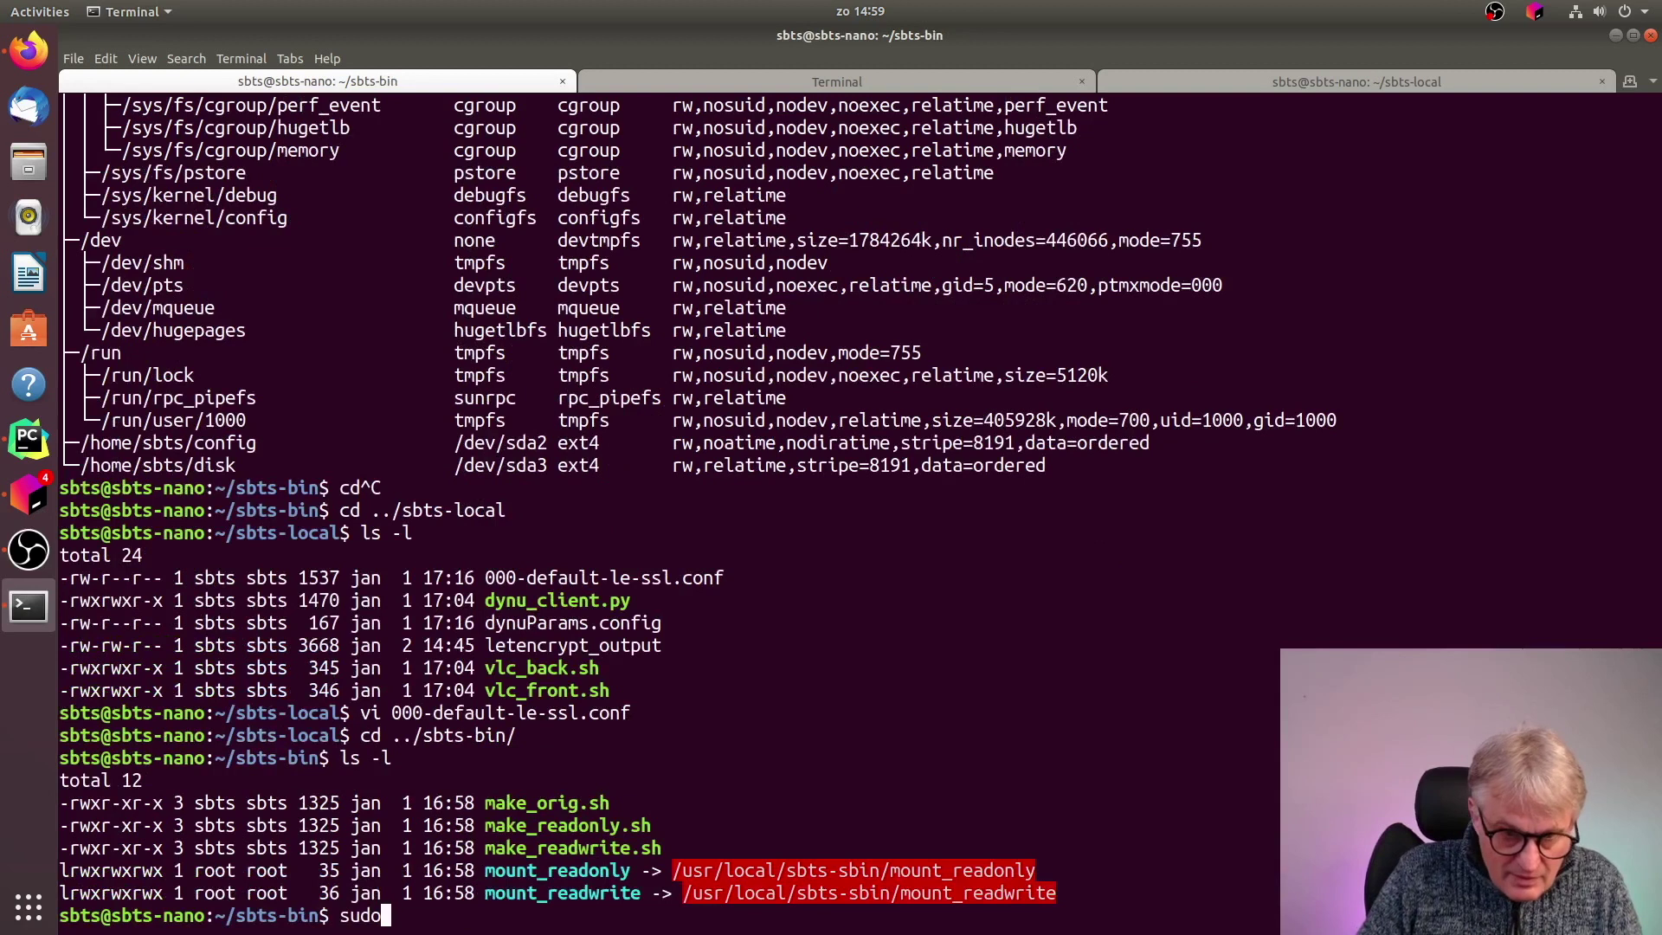
{"action": "type", "text": "./"}
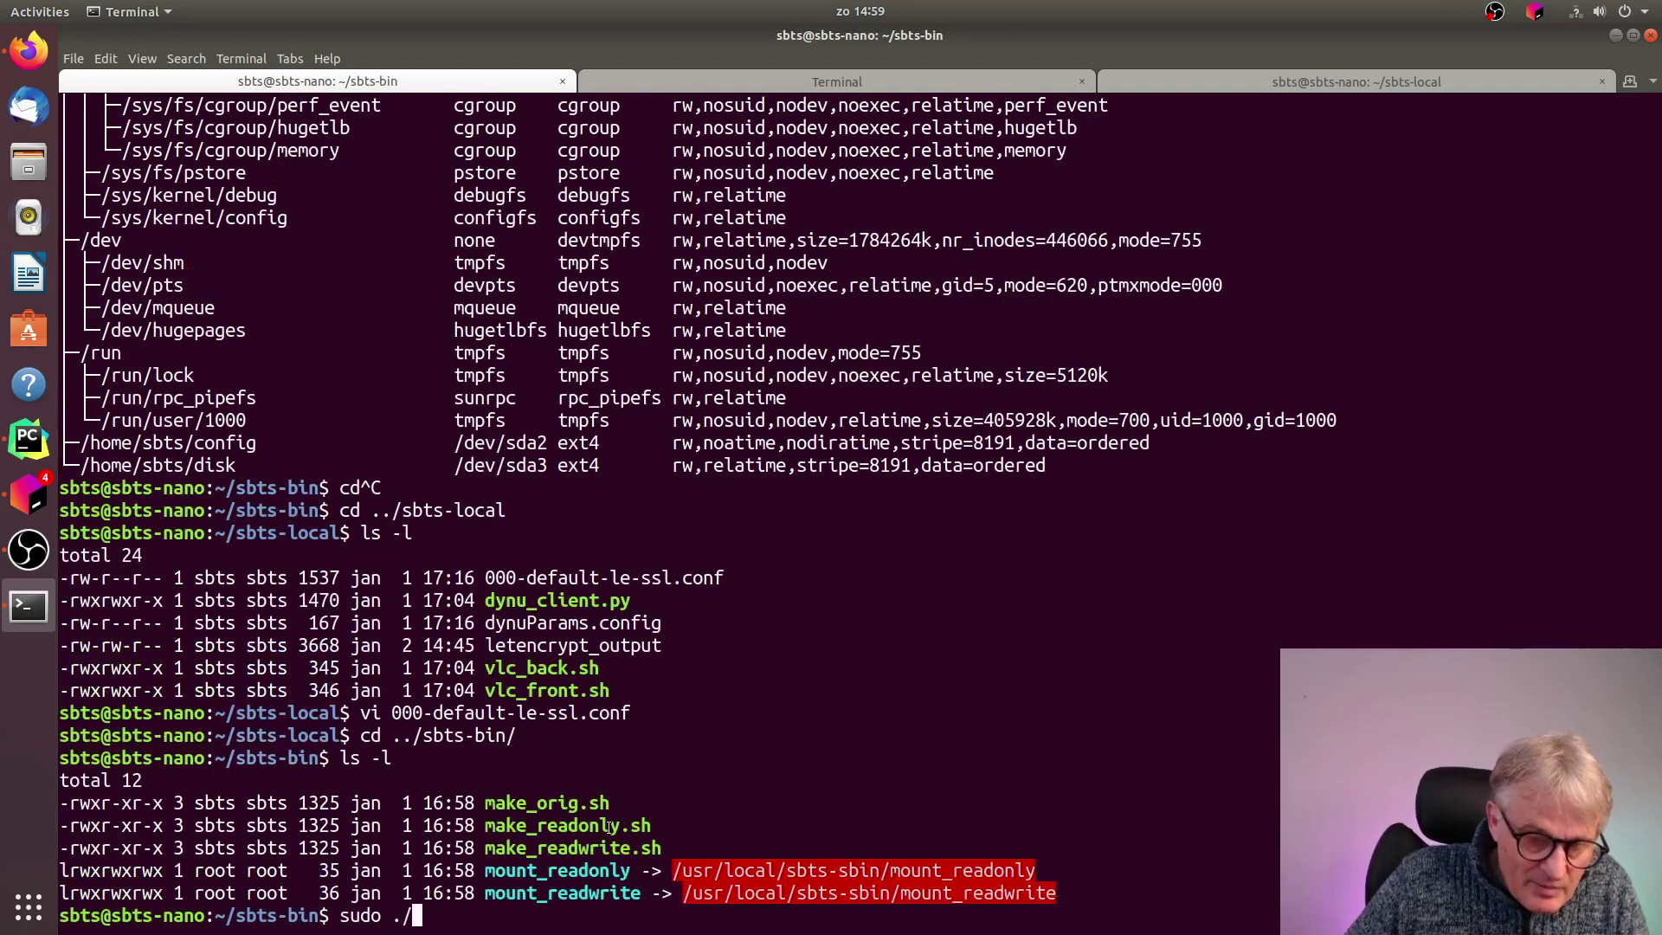
{"action": "key", "text": "ctrl+c"}
{"action": "key", "text": "ctrl+c"}
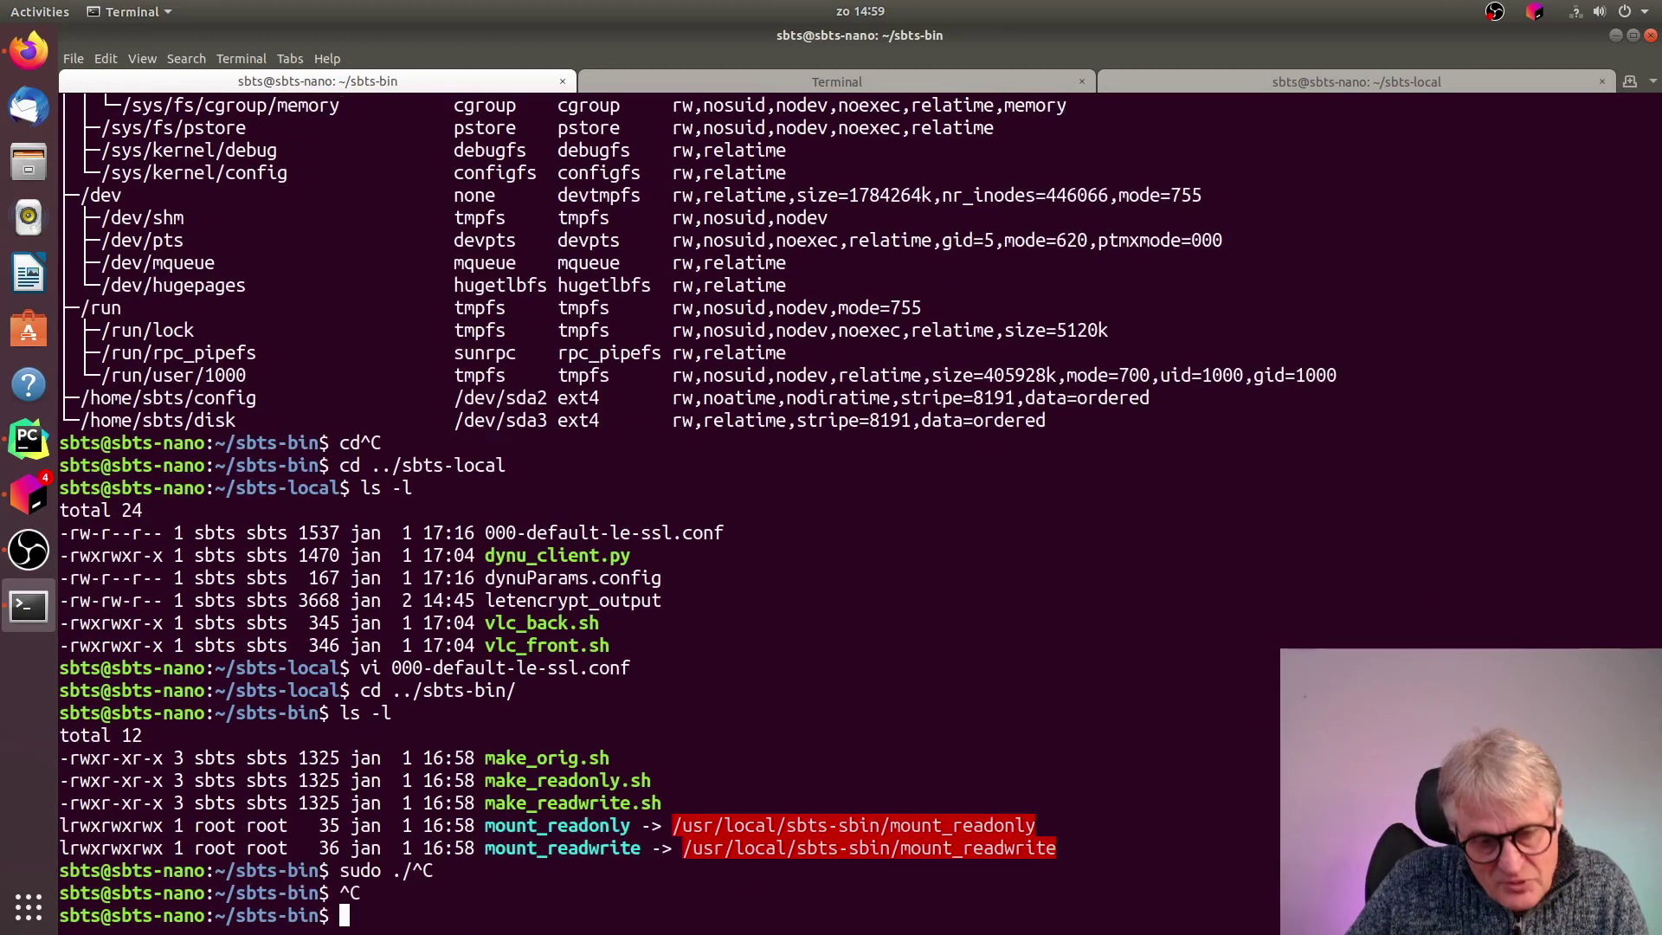
{"action": "type", "text": "crontab -e"}
{"action": "key", "text": "Return"}
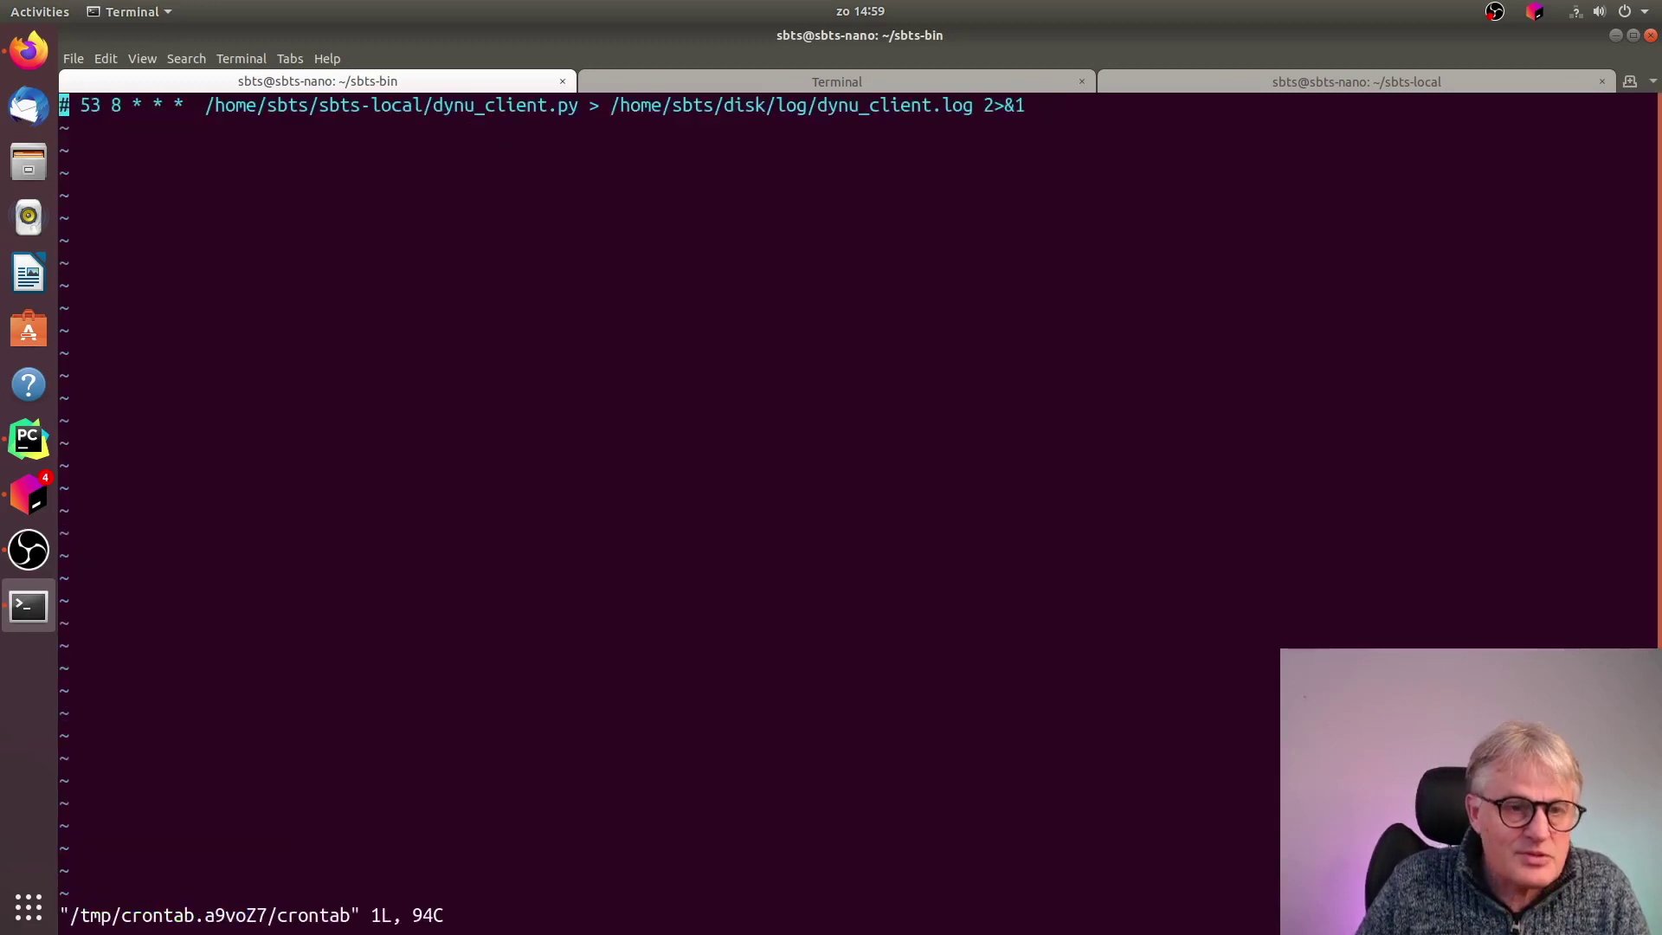
{"action": "key", "text": "x"}
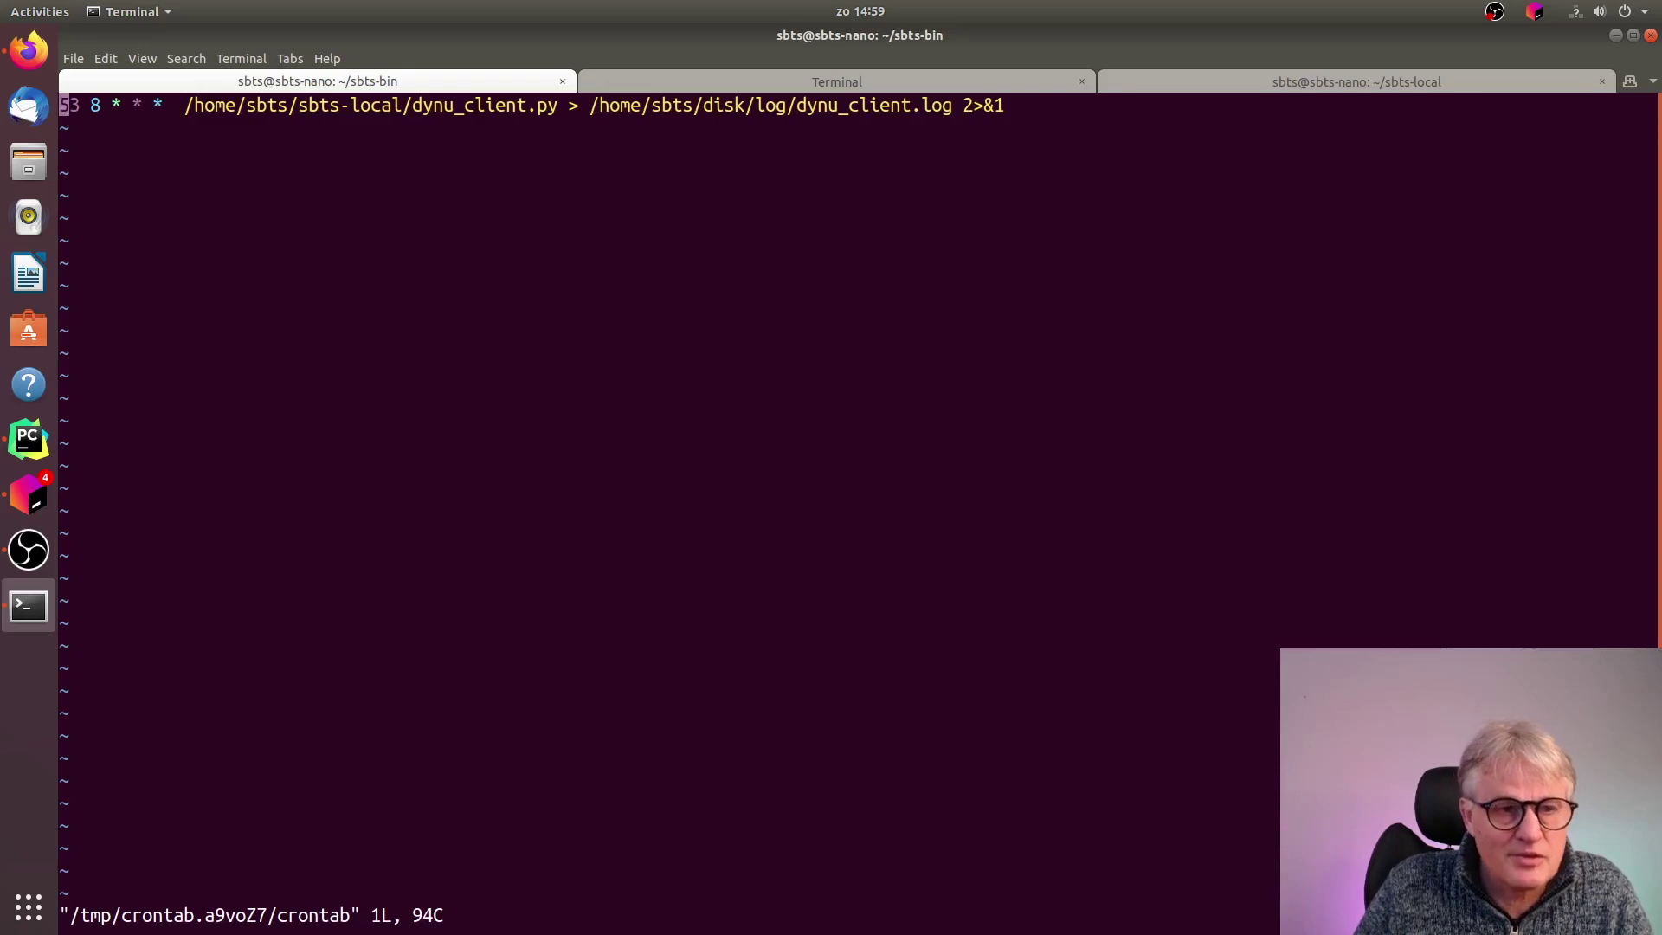
{"action": "type", "text": ":q!"}
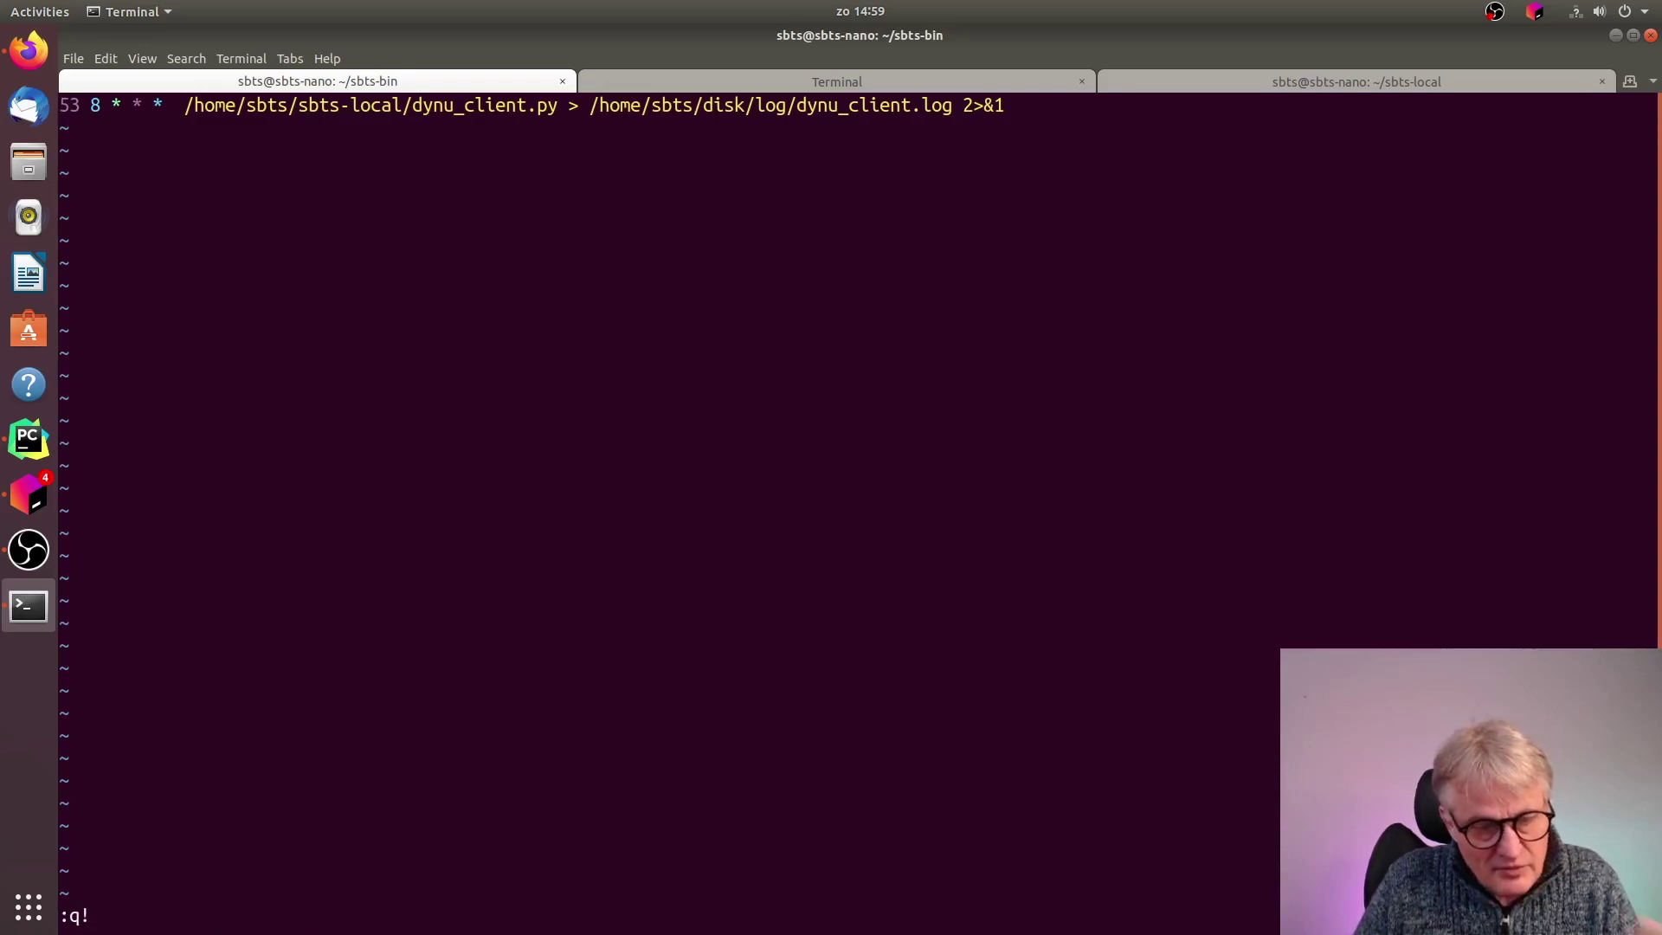
{"action": "key", "text": "Return"}
As root via sudo su -, open crontab, discard the 2 6 certbot renew edit with :q!, and log out
{"action": "type", "text": "sudo su -"}
{"action": "key", "text": "Return"}
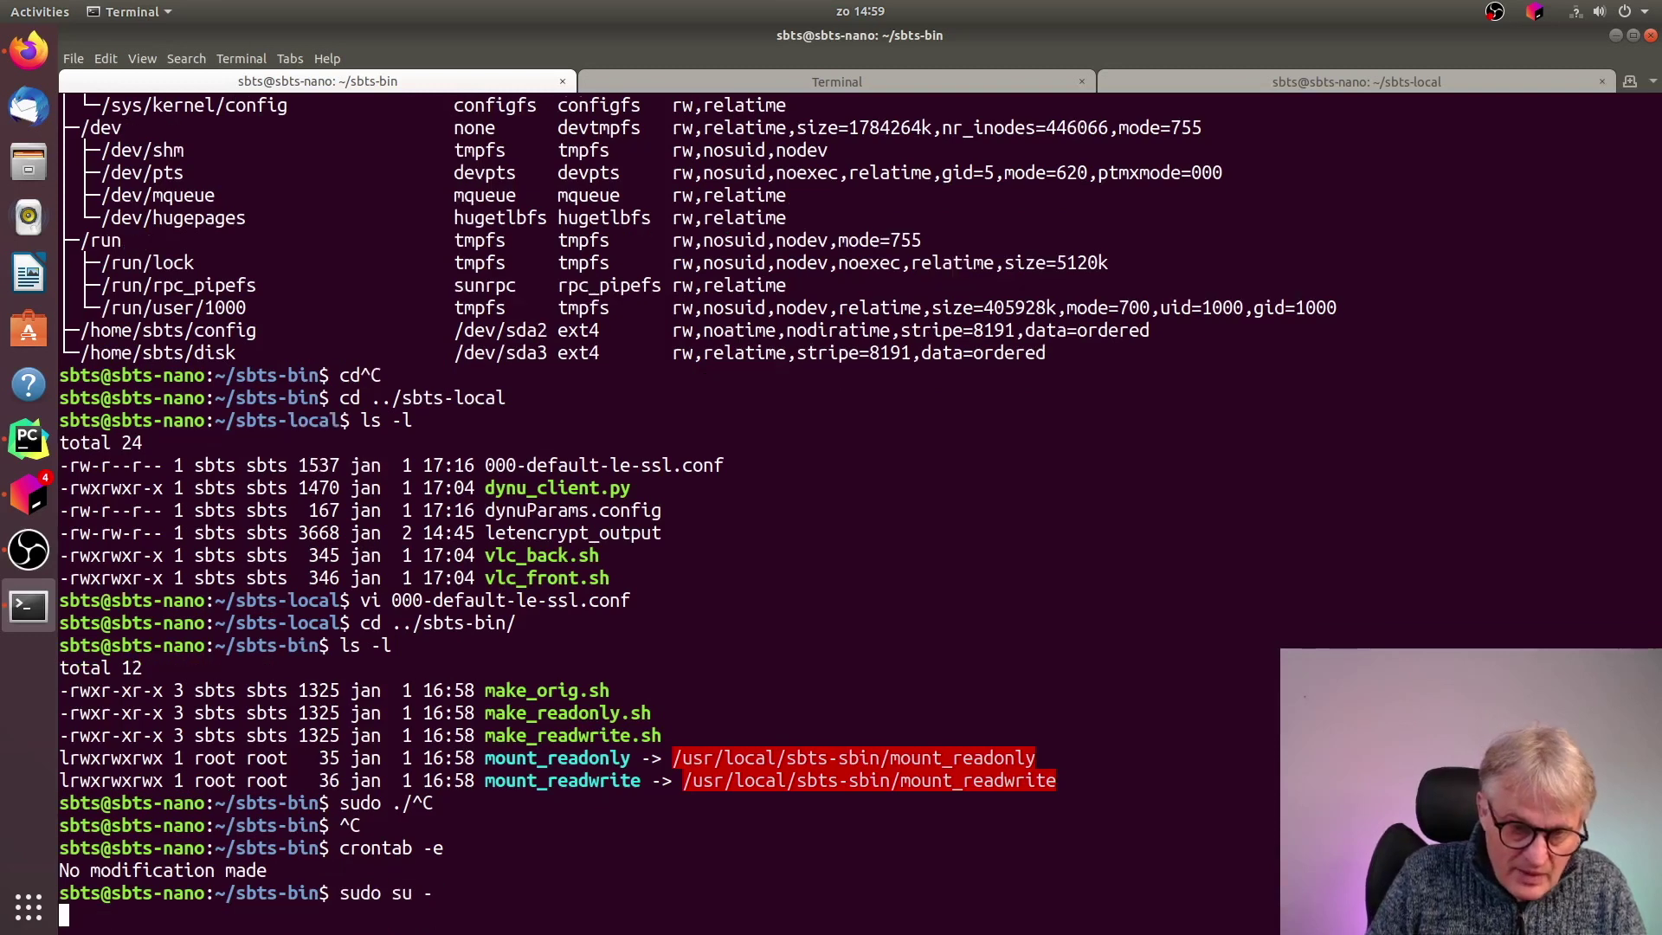
{"action": "type", "text": "cronta"}
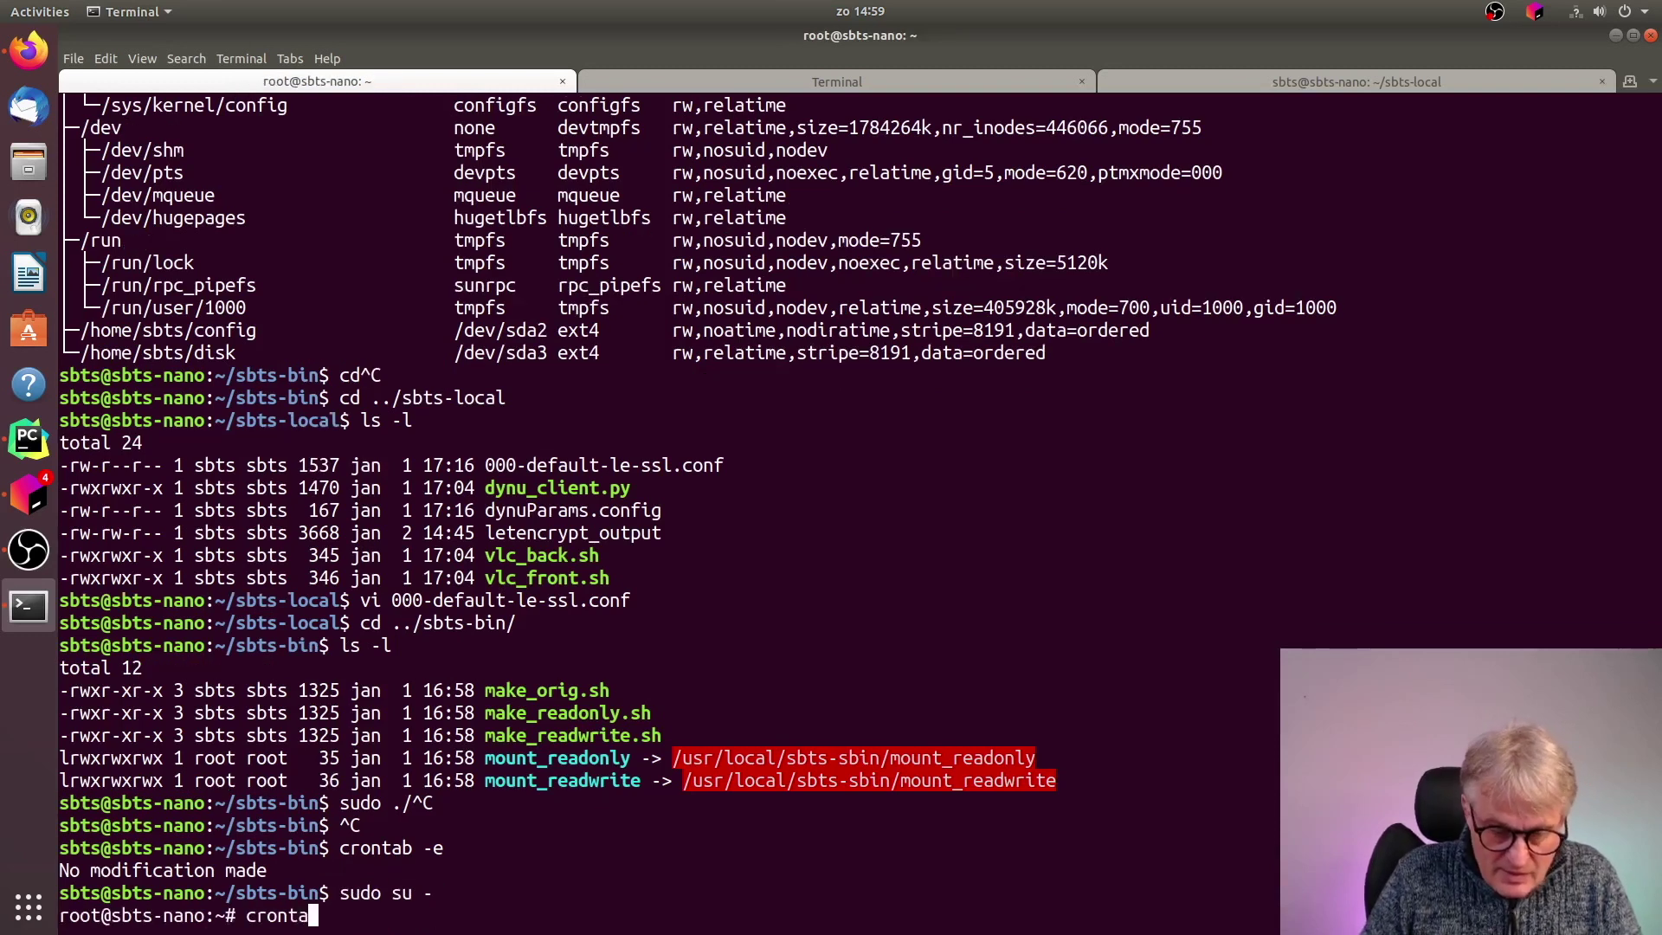
{"action": "type", "text": "b -e"}
{"action": "key", "text": "Return"}
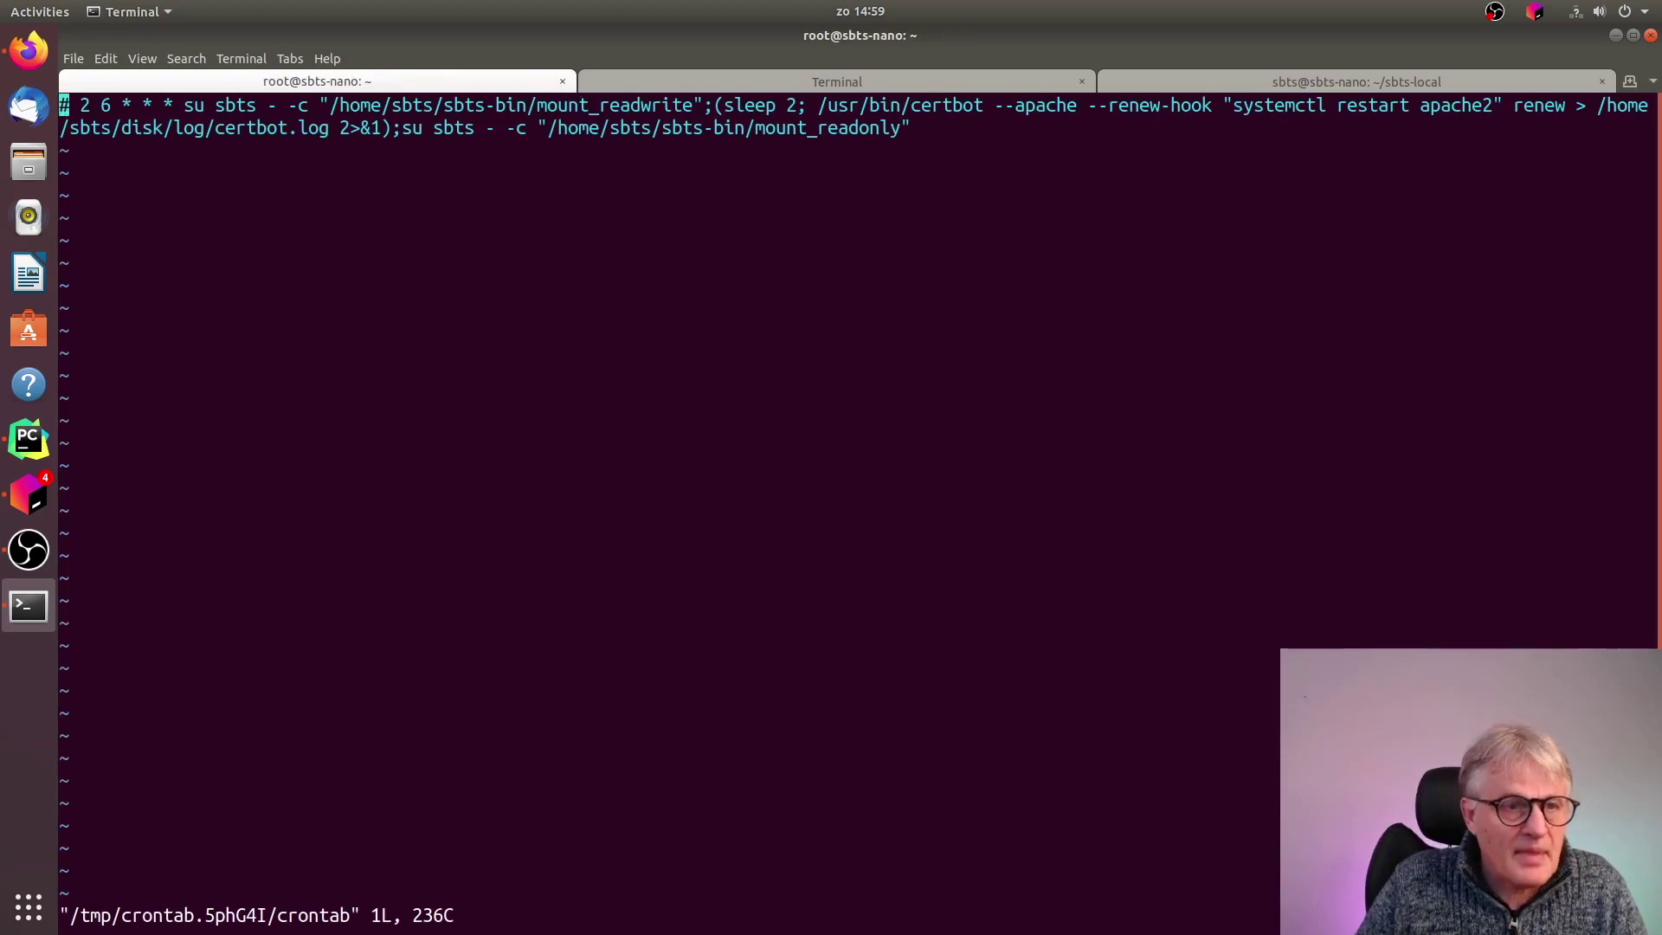
{"action": "key", "text": "x"}
{"action": "key", "text": "x"}
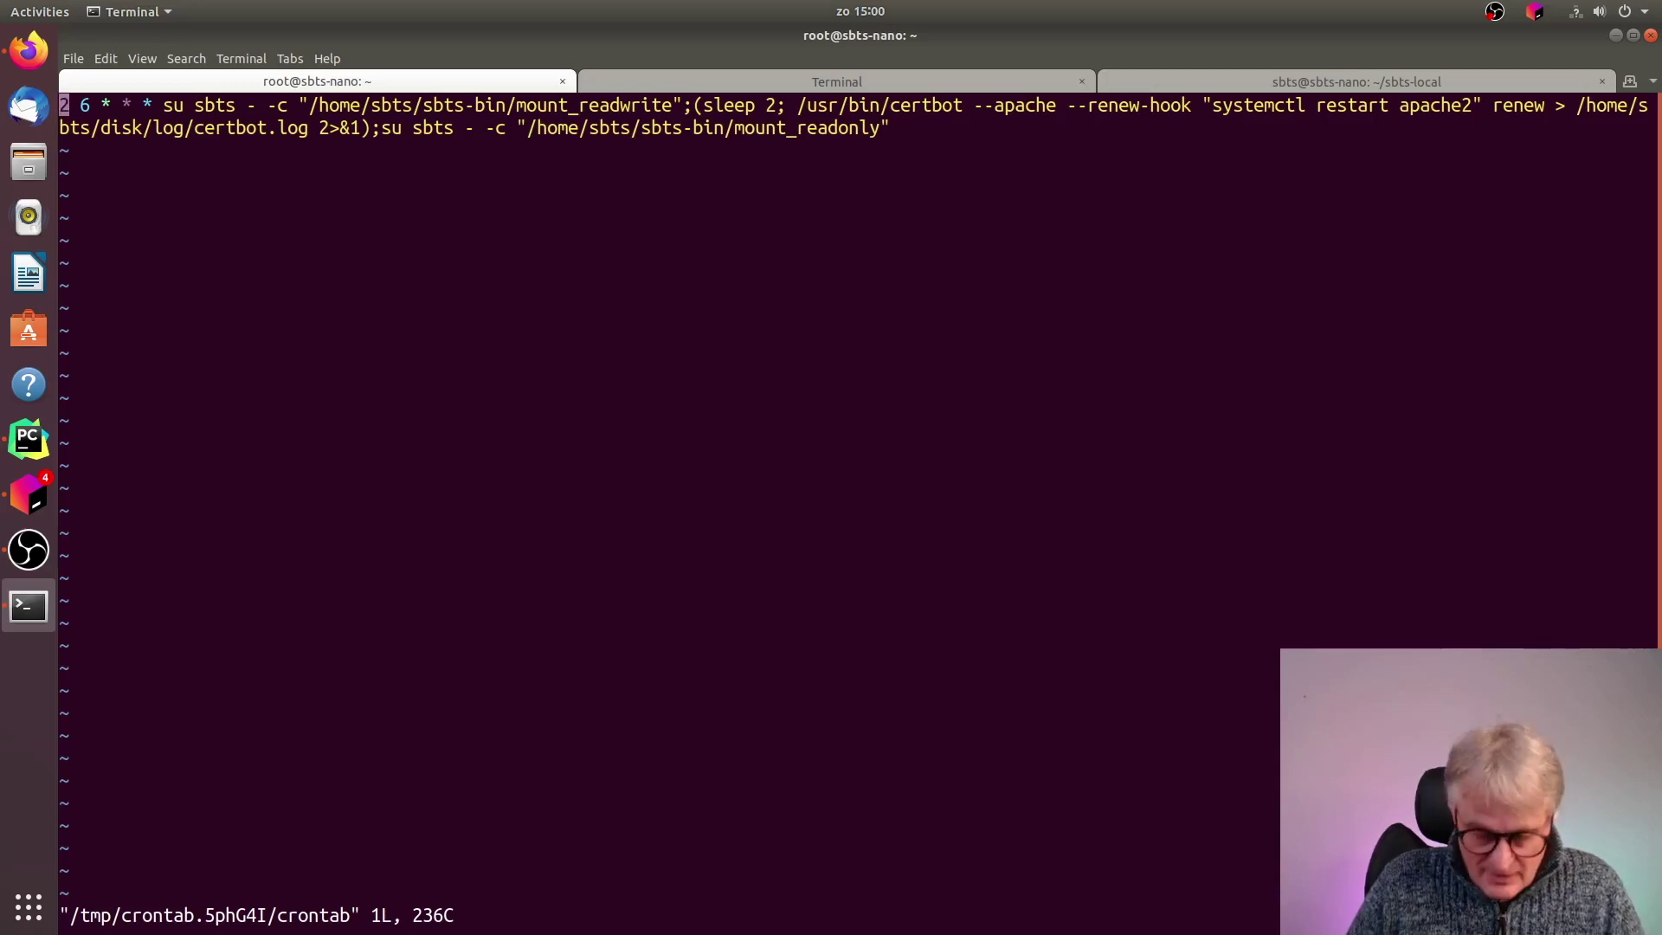
{"action": "type", "text": ":q"}
{"action": "key", "text": "Return"}
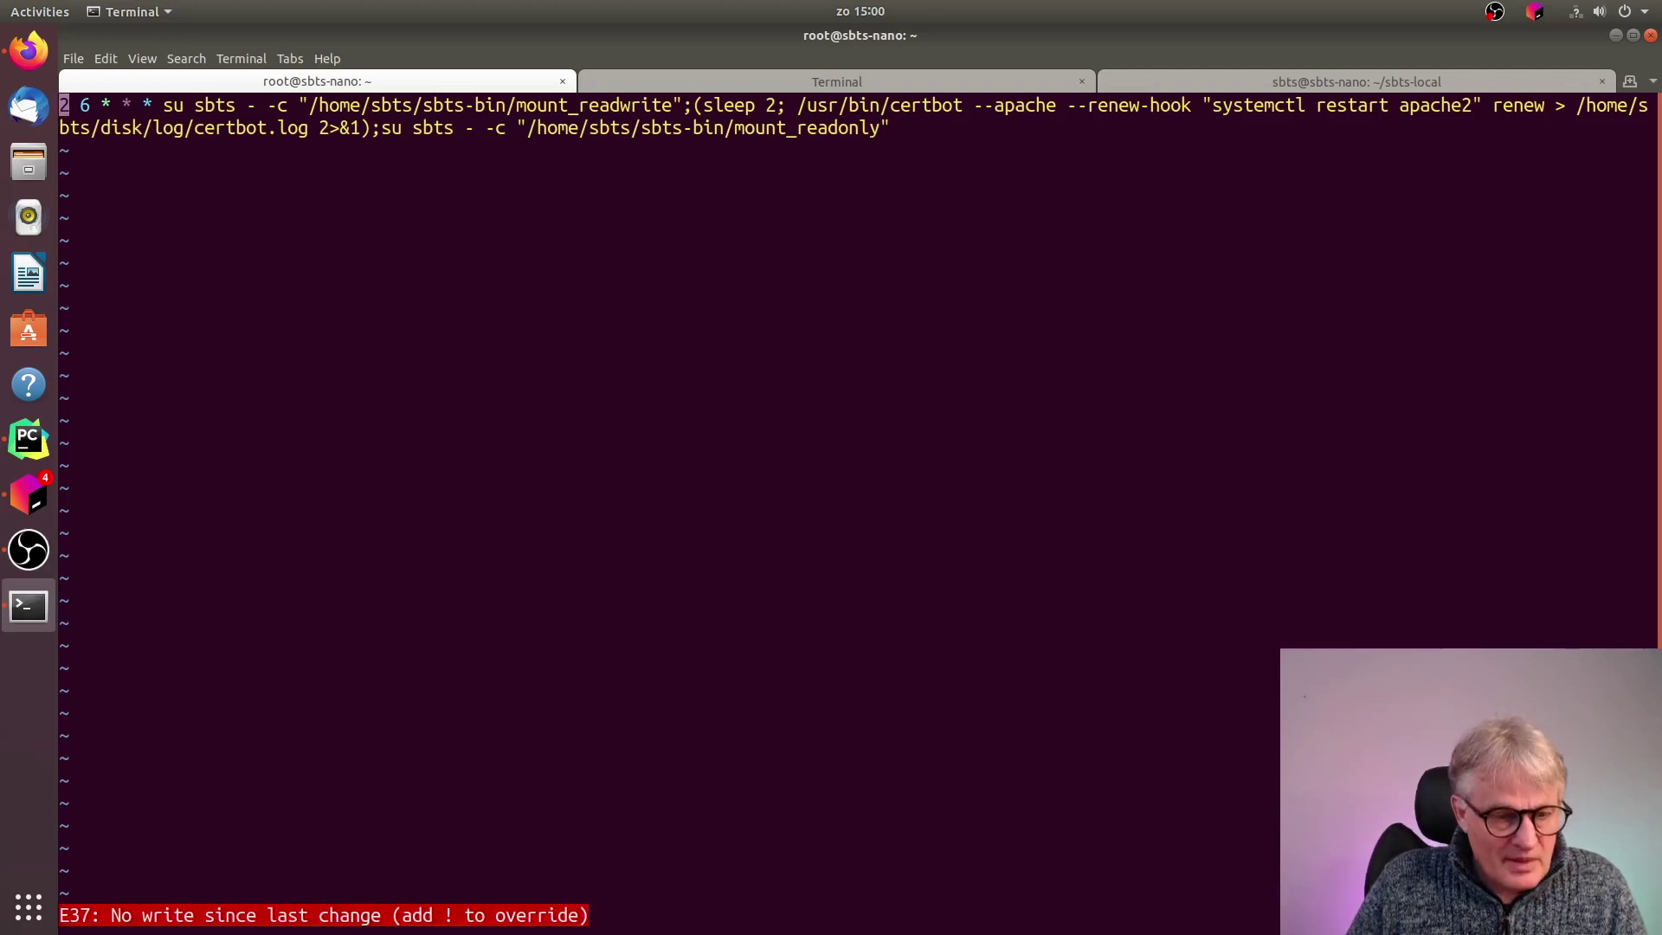
{"action": "type", "text": ":q!"}
{"action": "key", "text": "Return"}
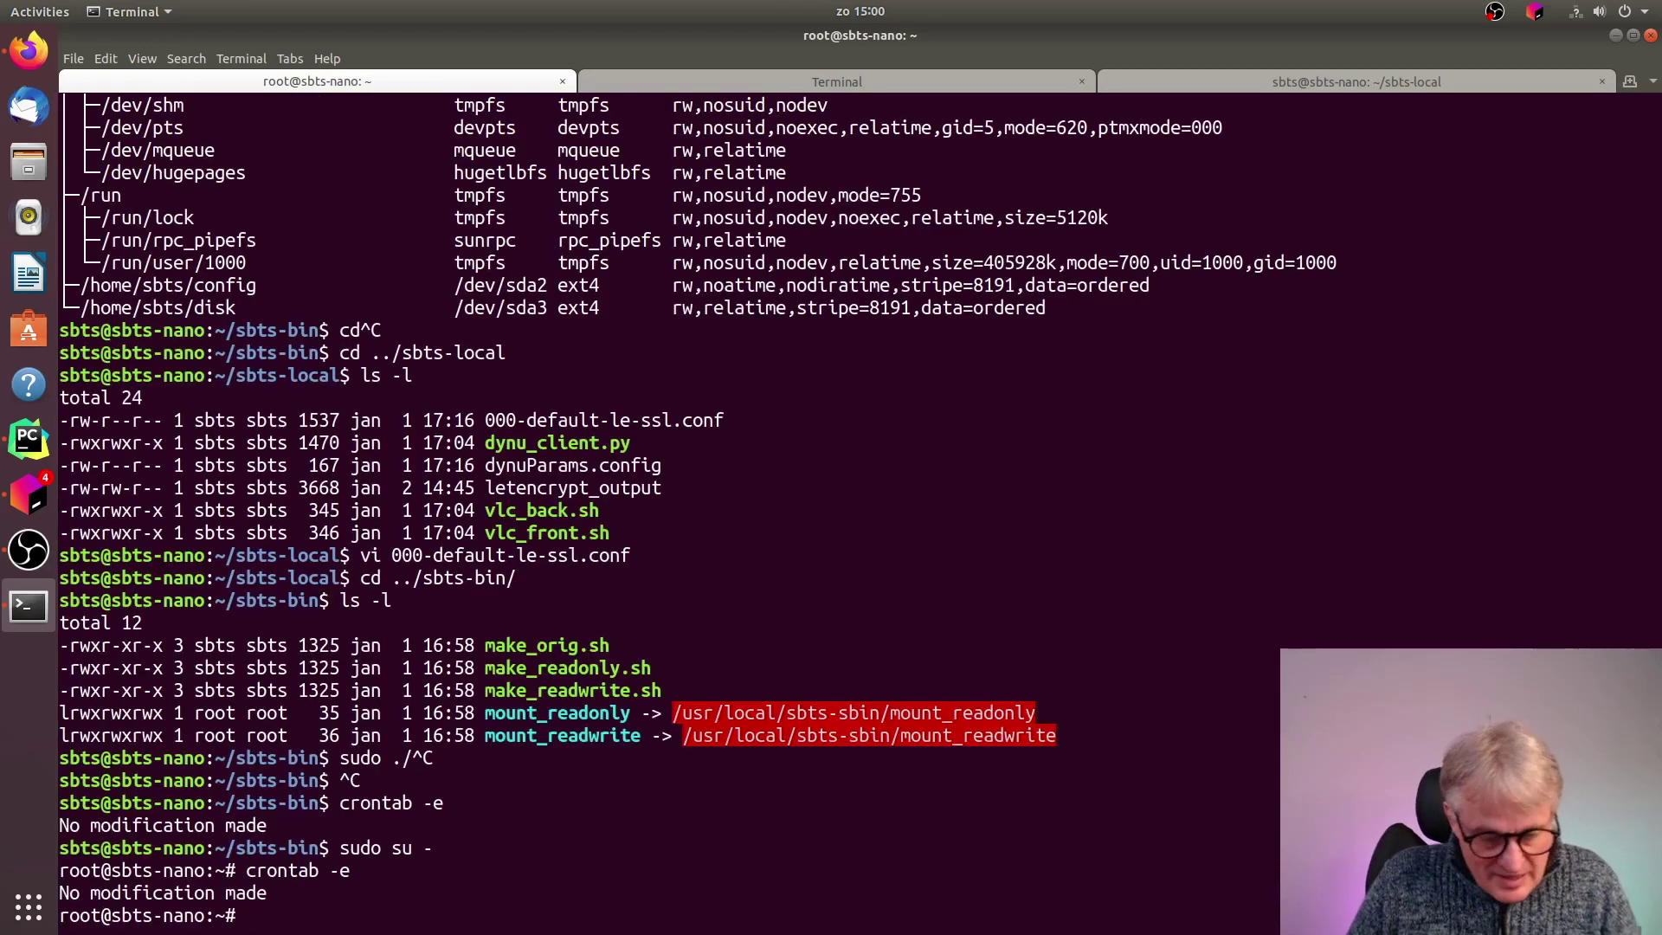
{"action": "key", "text": "ctrl+d"}
Make the device read-only by running sudo ./make_readonly.sh from sbts-bin
{"action": "type", "text": "ls -l"}
{"action": "key", "text": "Return"}
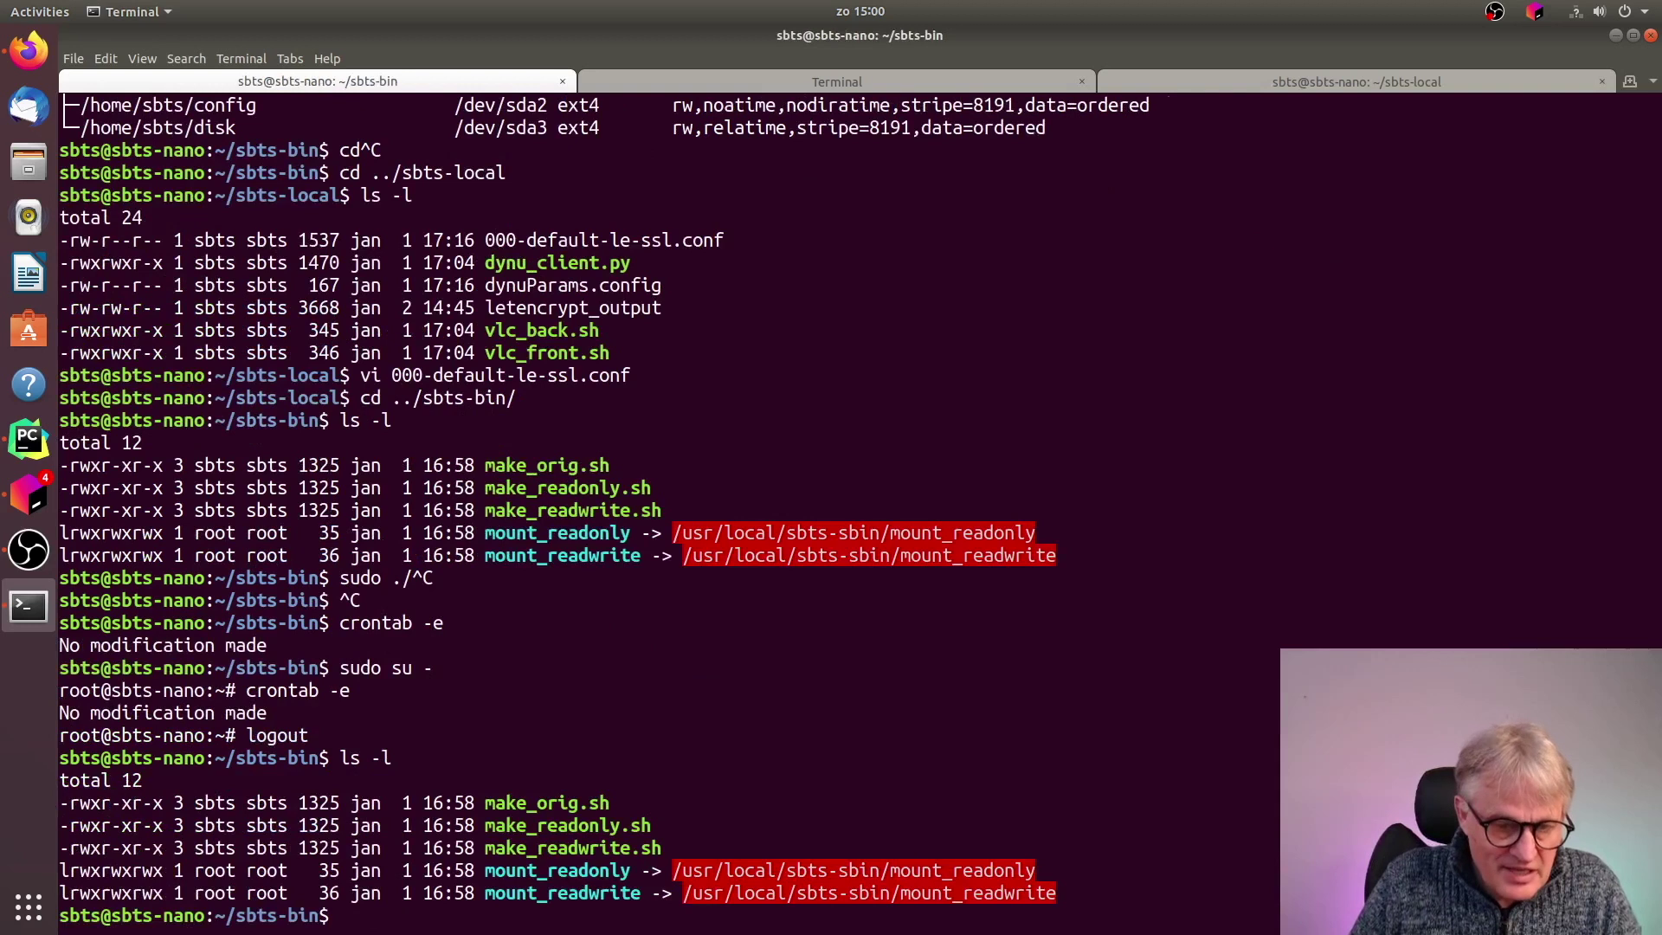
{"action": "type", "text": "sudo ./"}
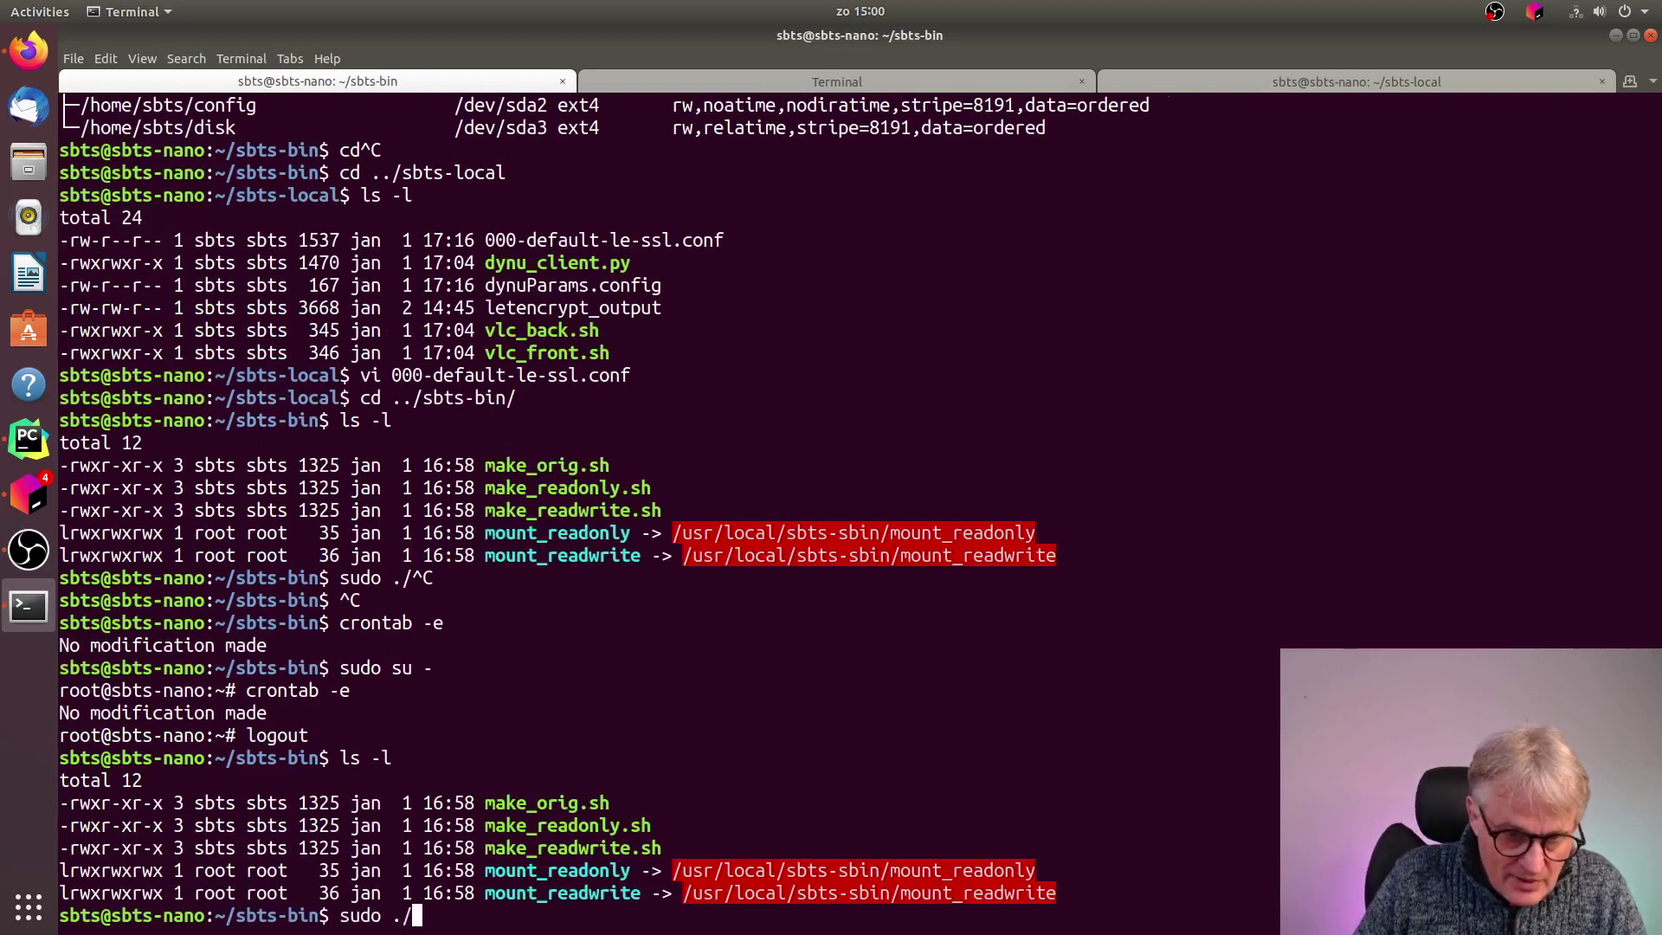
{"action": "double_click", "coordinate": [593, 824]}
{"action": "middle_click", "coordinate": [978, 673]}
{"action": "key", "text": "Return"}
Reboot the device with sudo reboot, then copy the ServerName domain from the sbts-local config
{"action": "type", "text": "sudo r"}
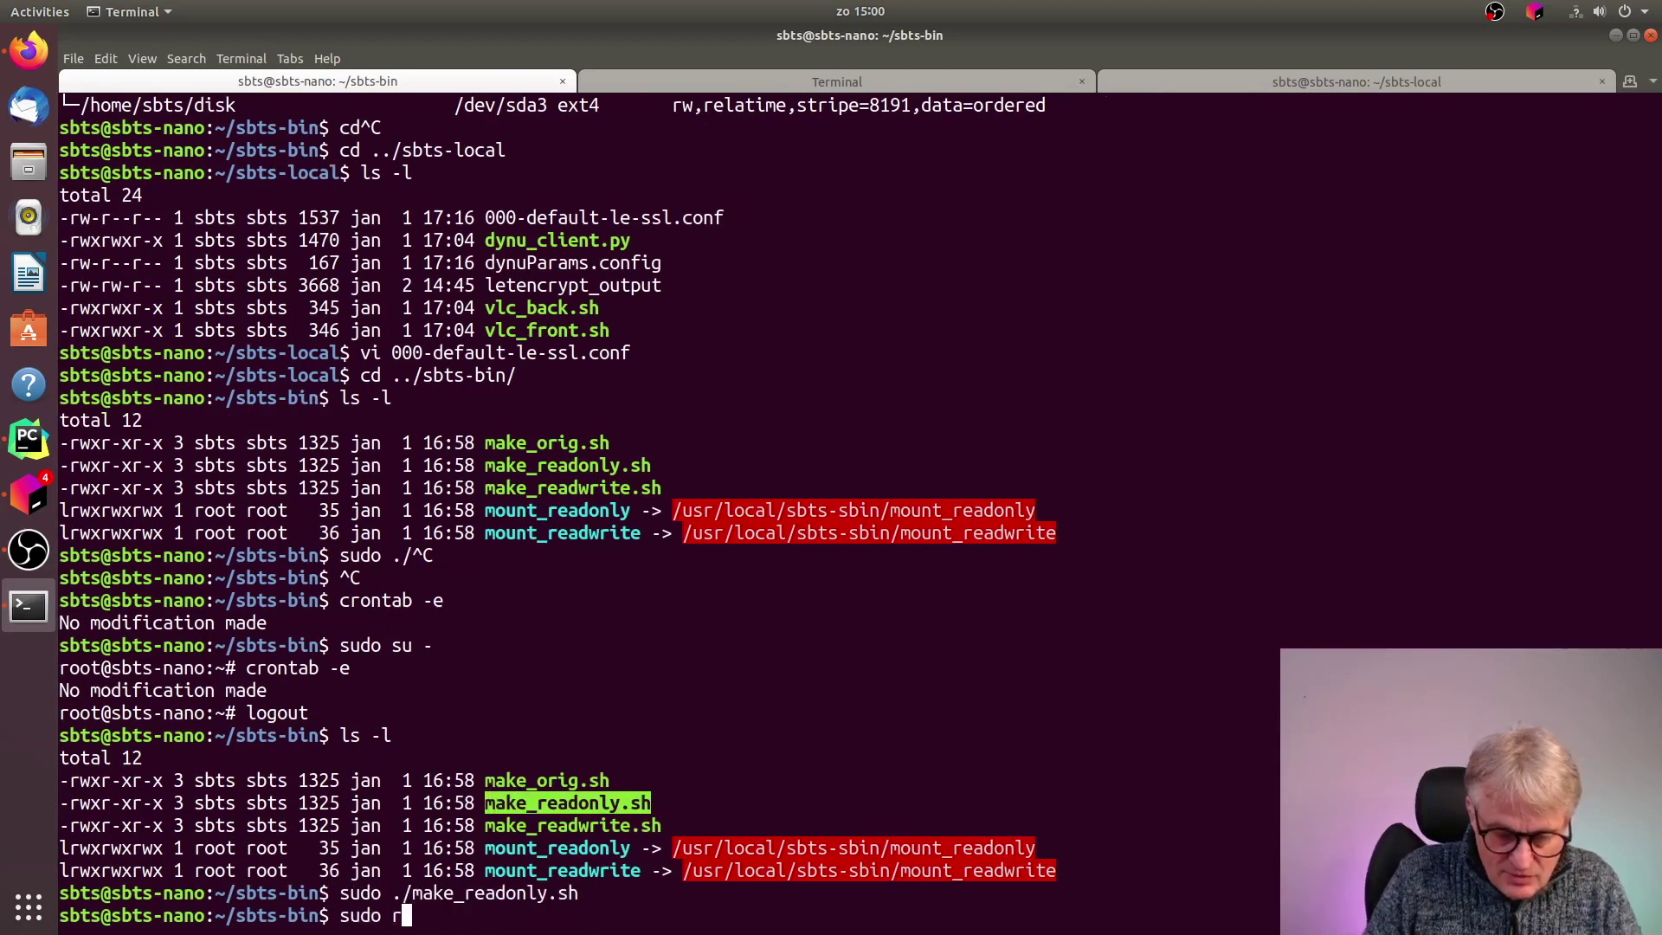
{"action": "type", "text": "eboot"}
{"action": "key", "text": "Return"}
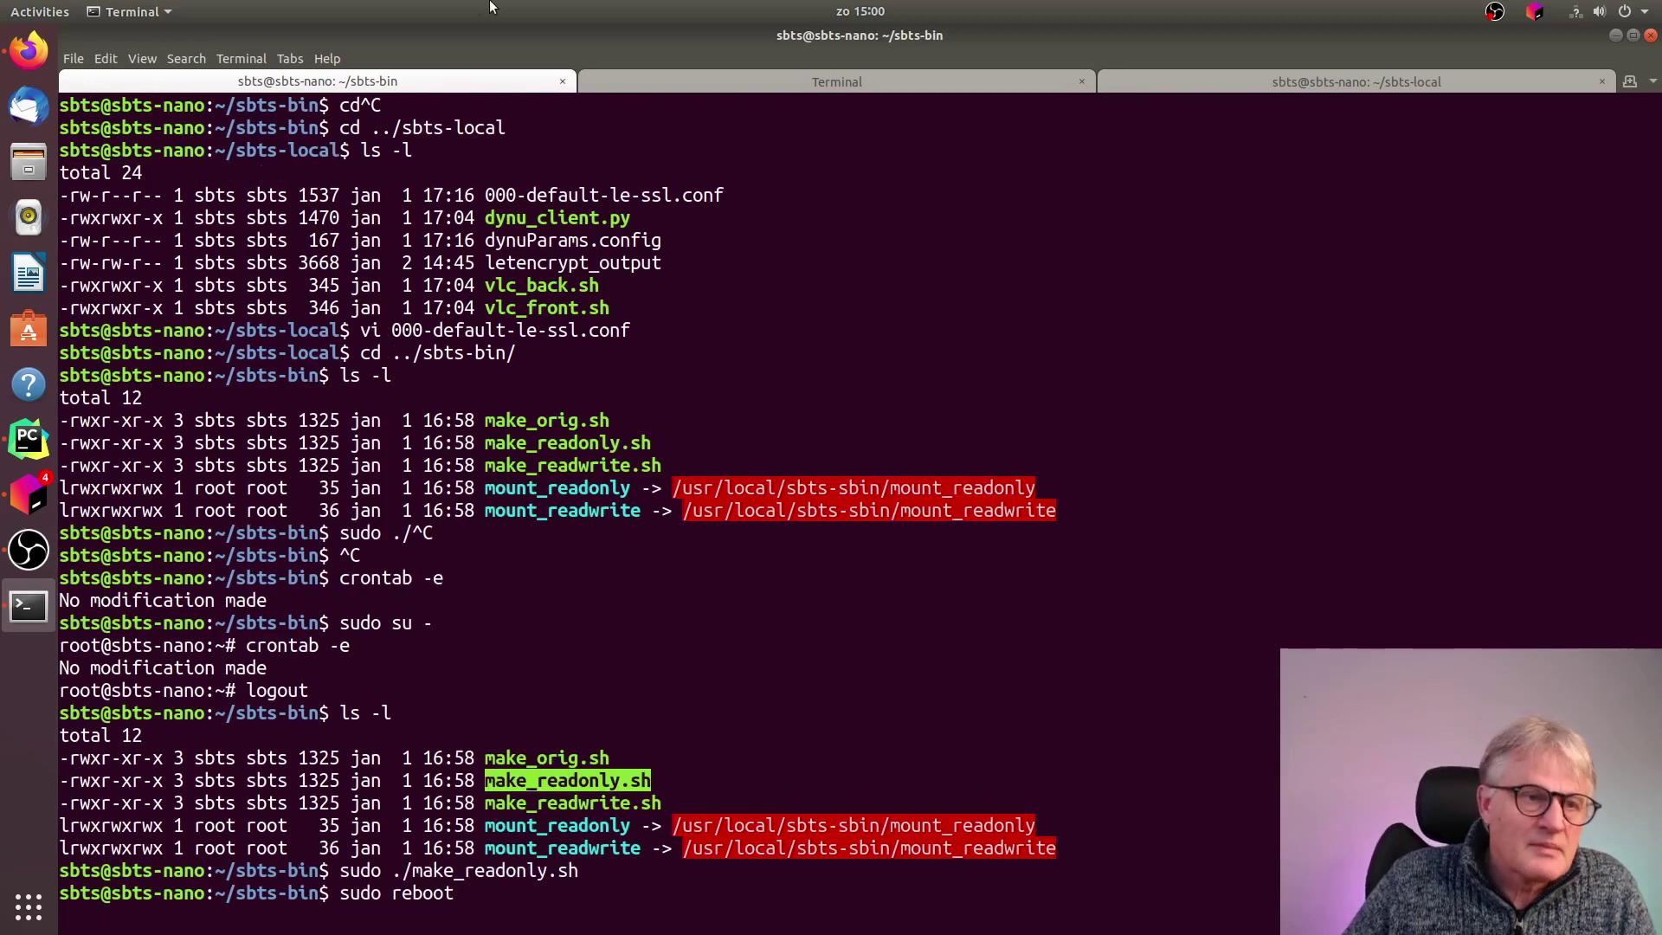
{"action": "left_click", "coordinate": [1182, 78]}
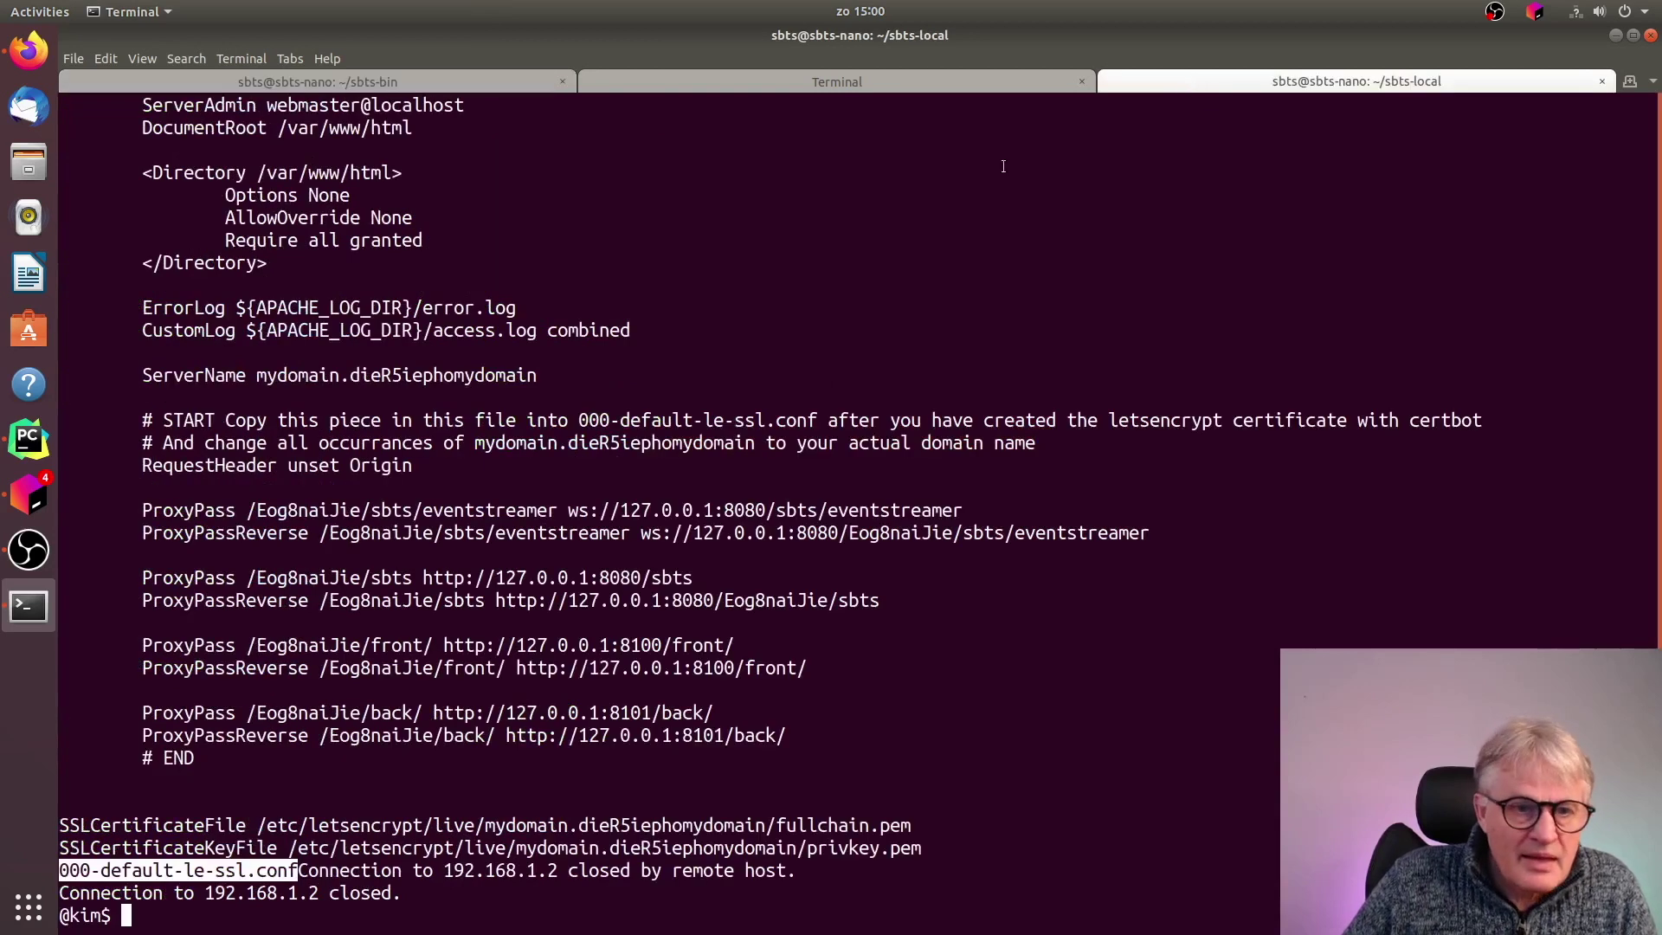
{"action": "double_click", "coordinate": [375, 375]}
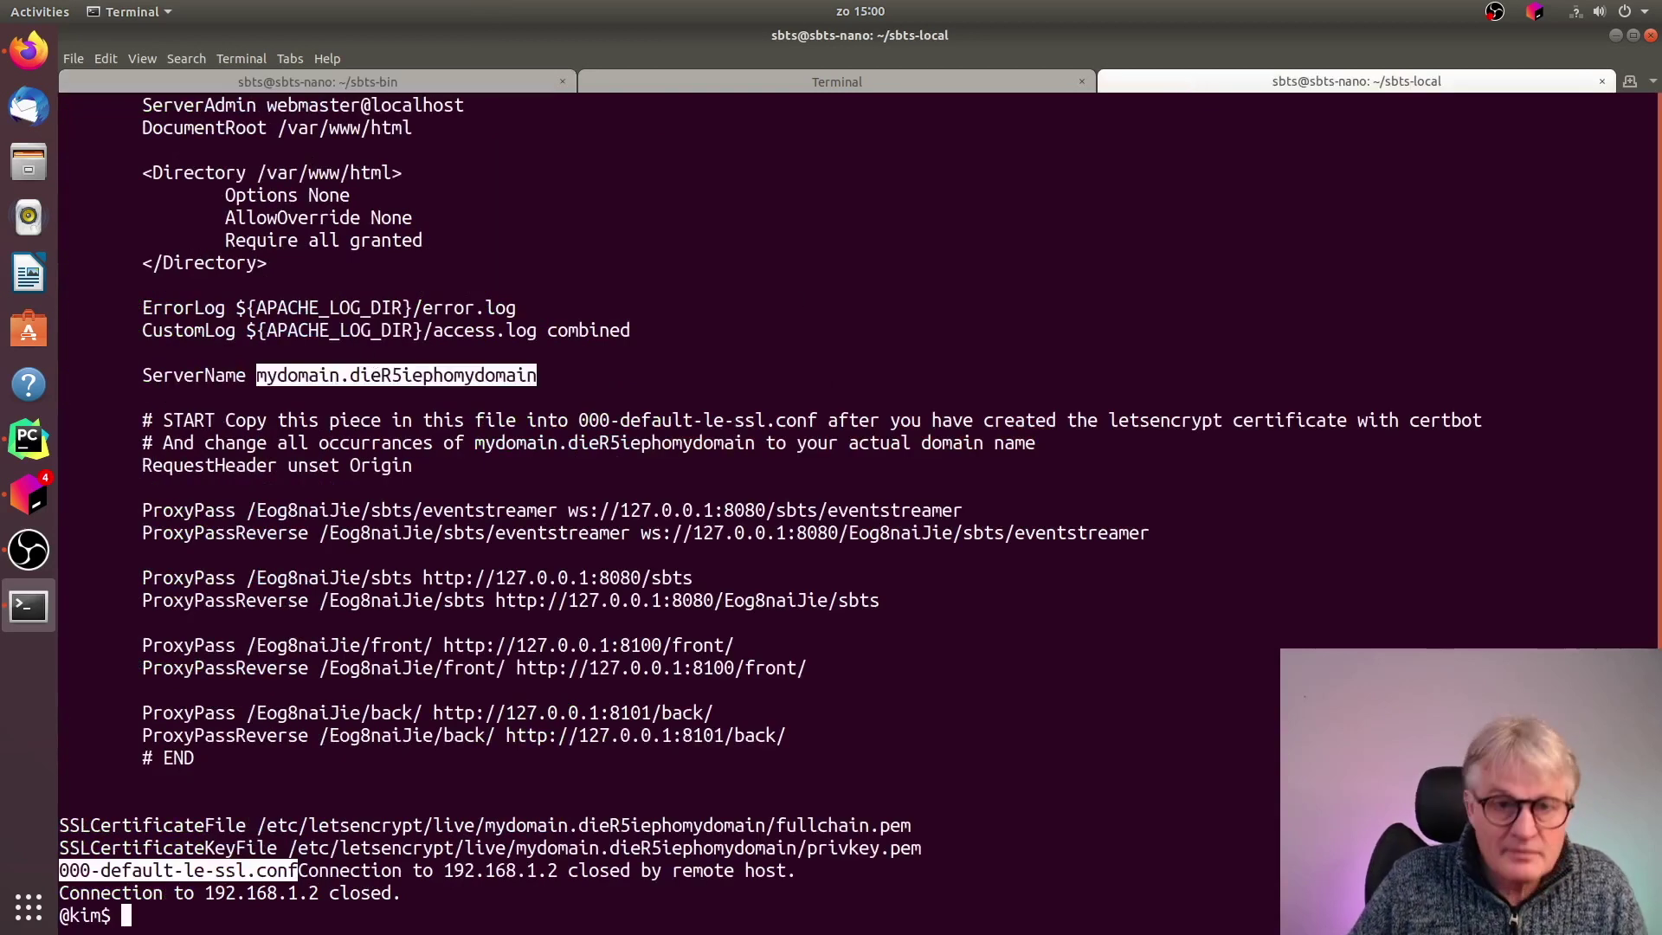
{"action": "left_click", "coordinate": [29, 51]}
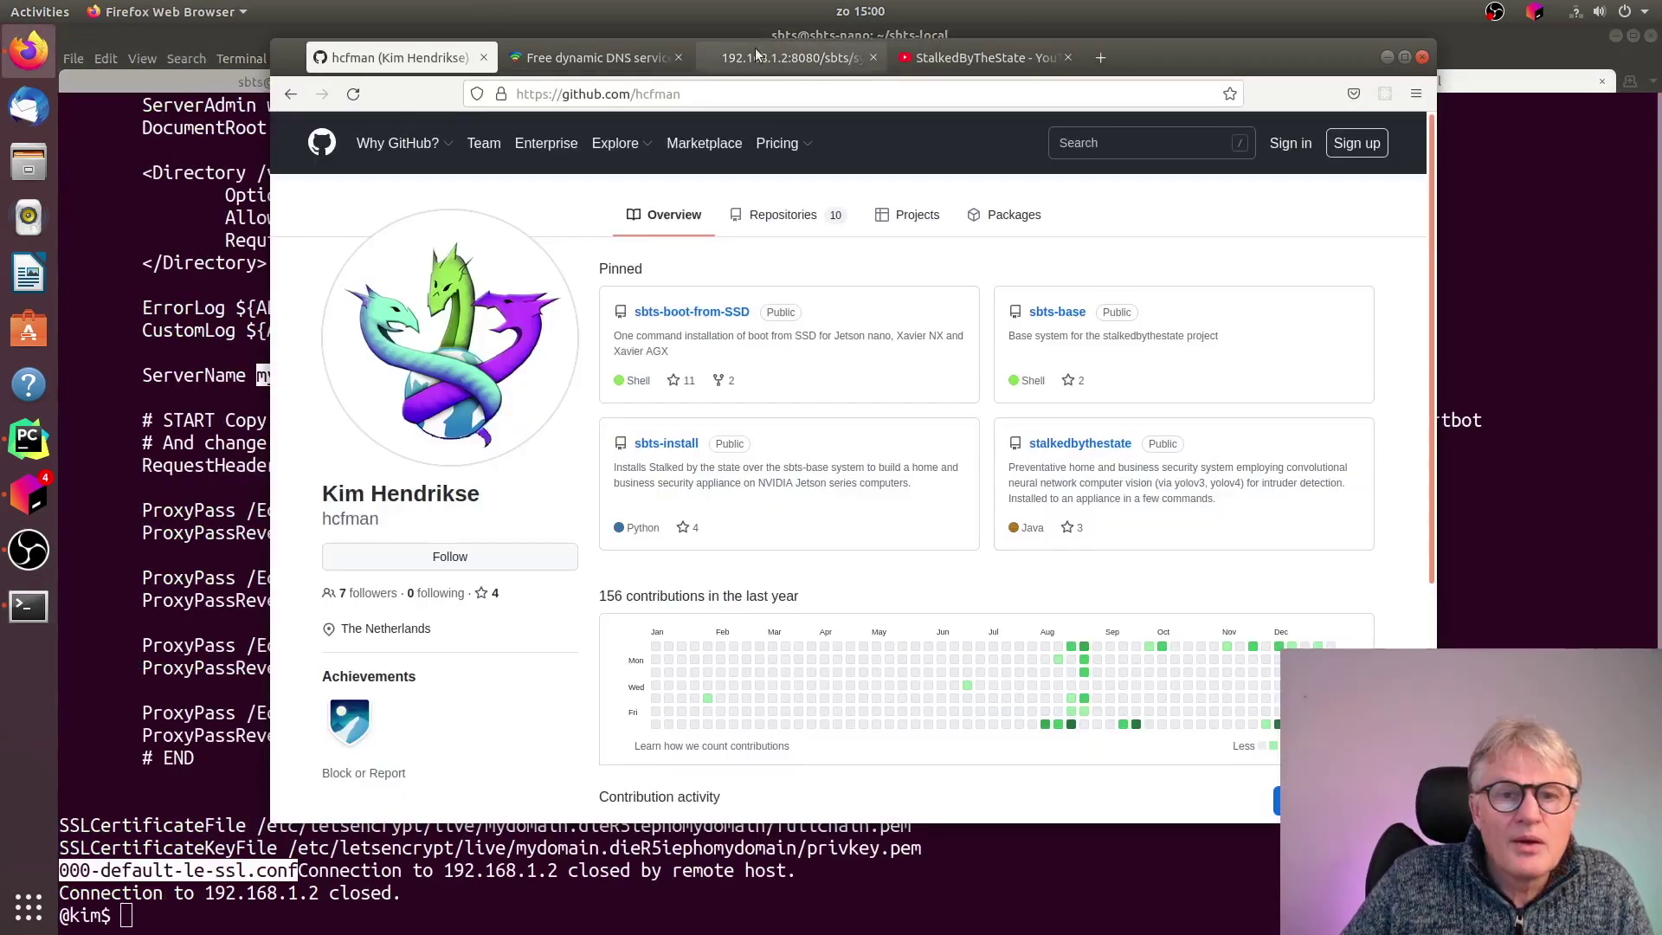
{"action": "left_click", "coordinate": [984, 54]}
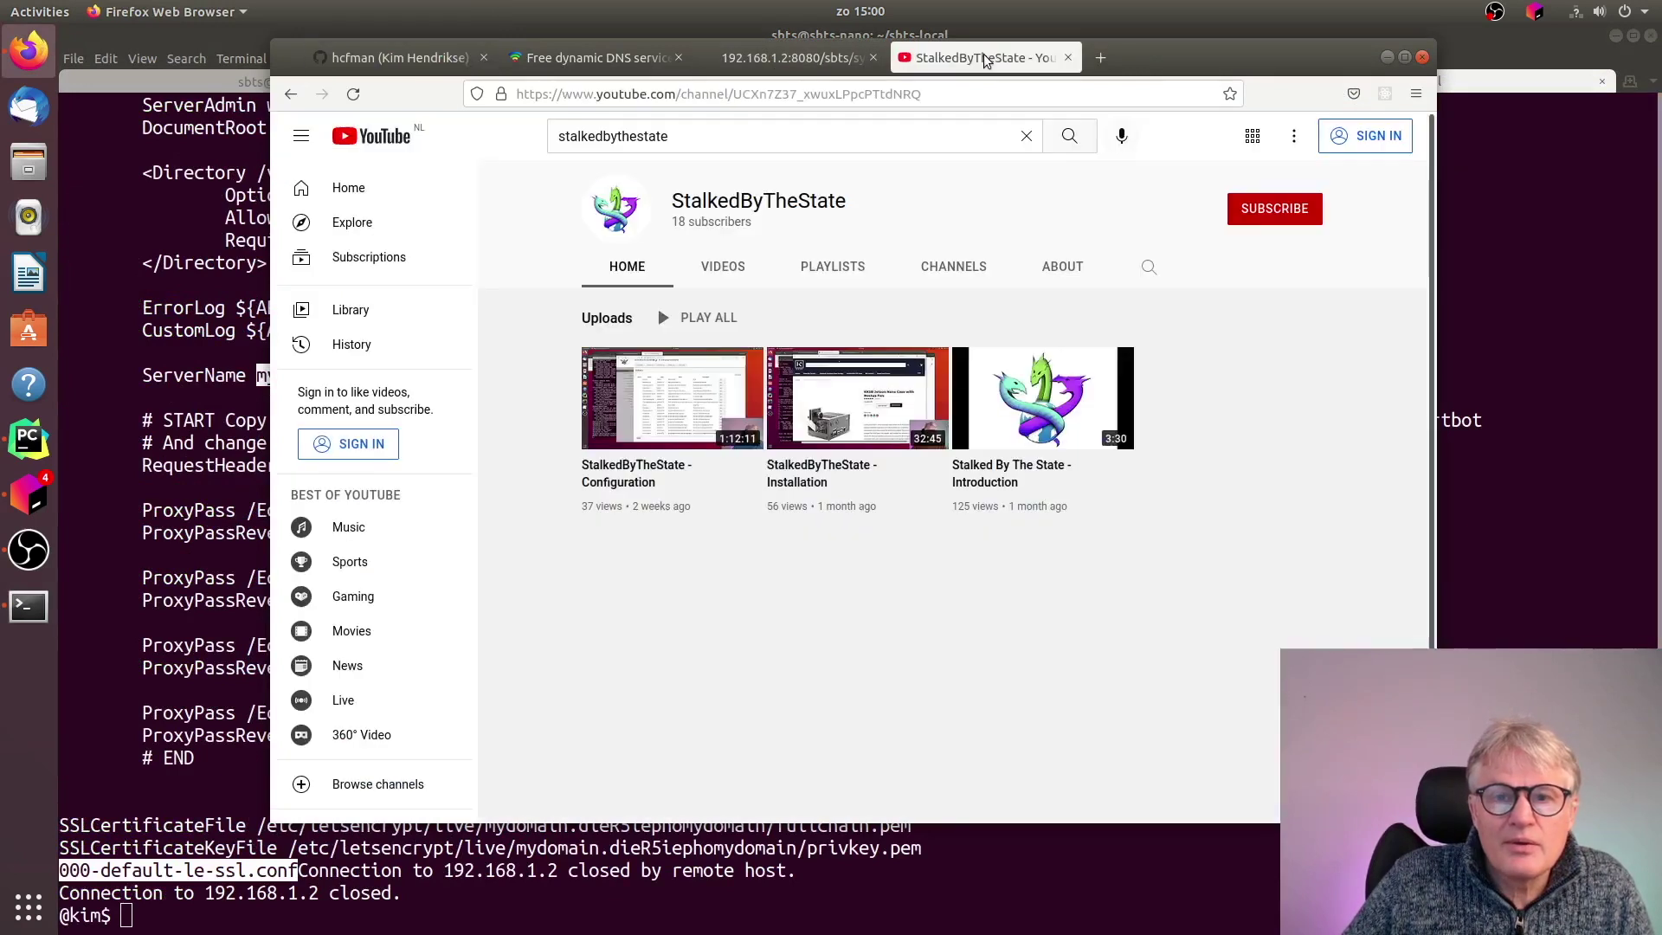
{"action": "key", "text": "ctrl+t"}
{"action": "type", "text": "htt"}
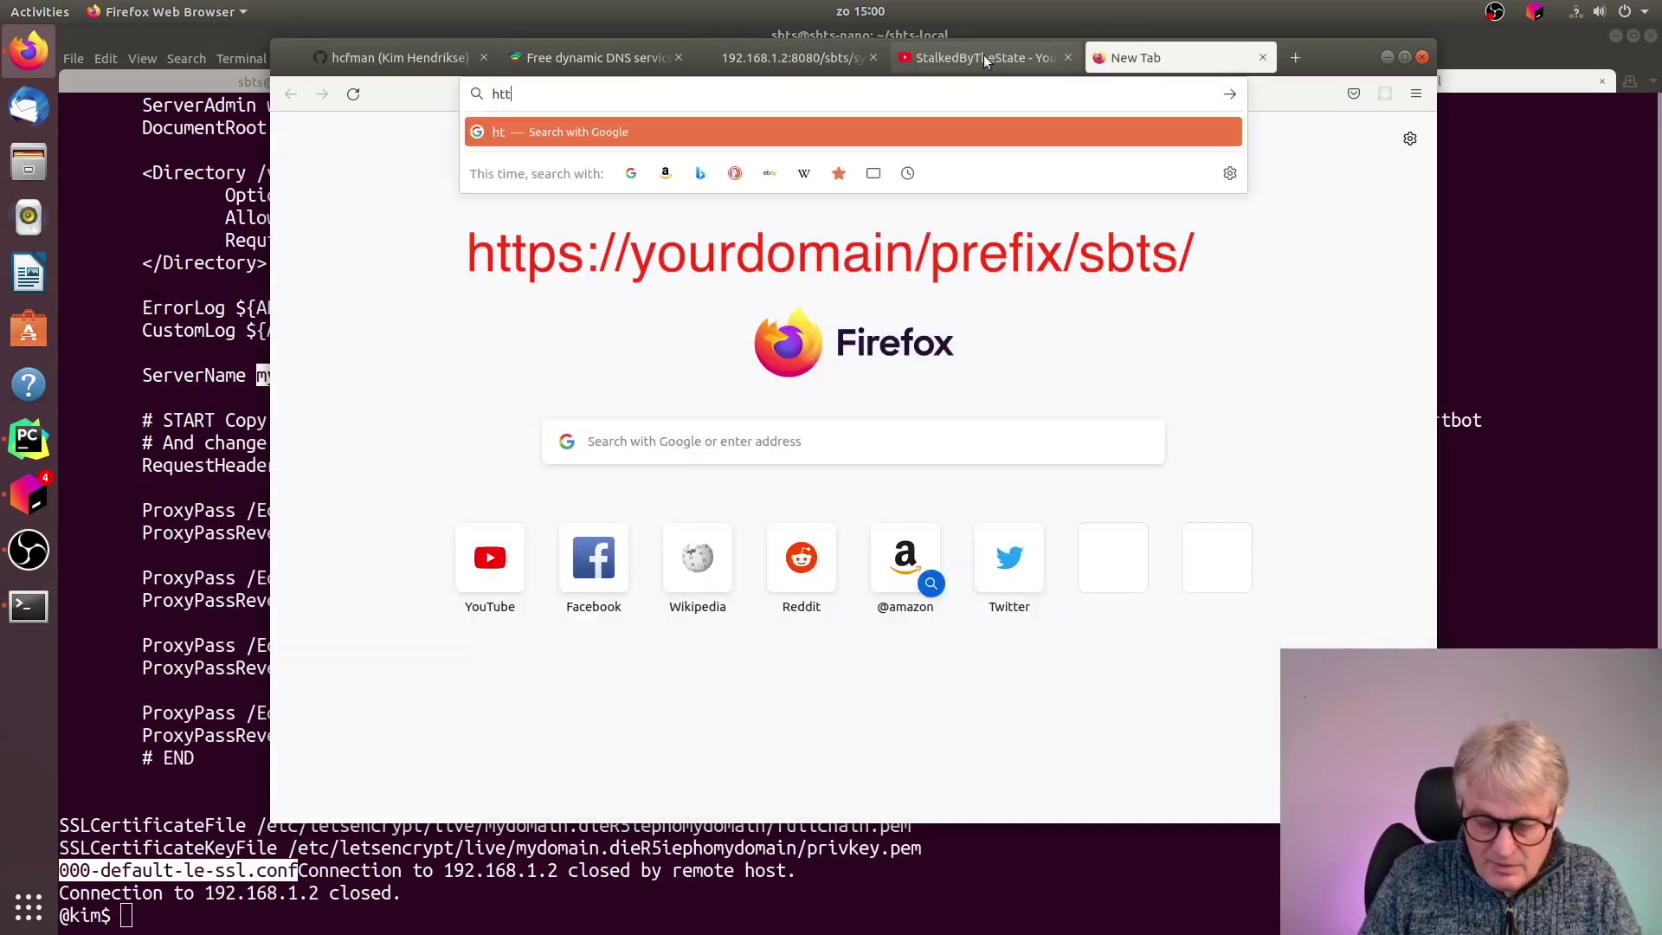
{"action": "type", "text": "ps://"}
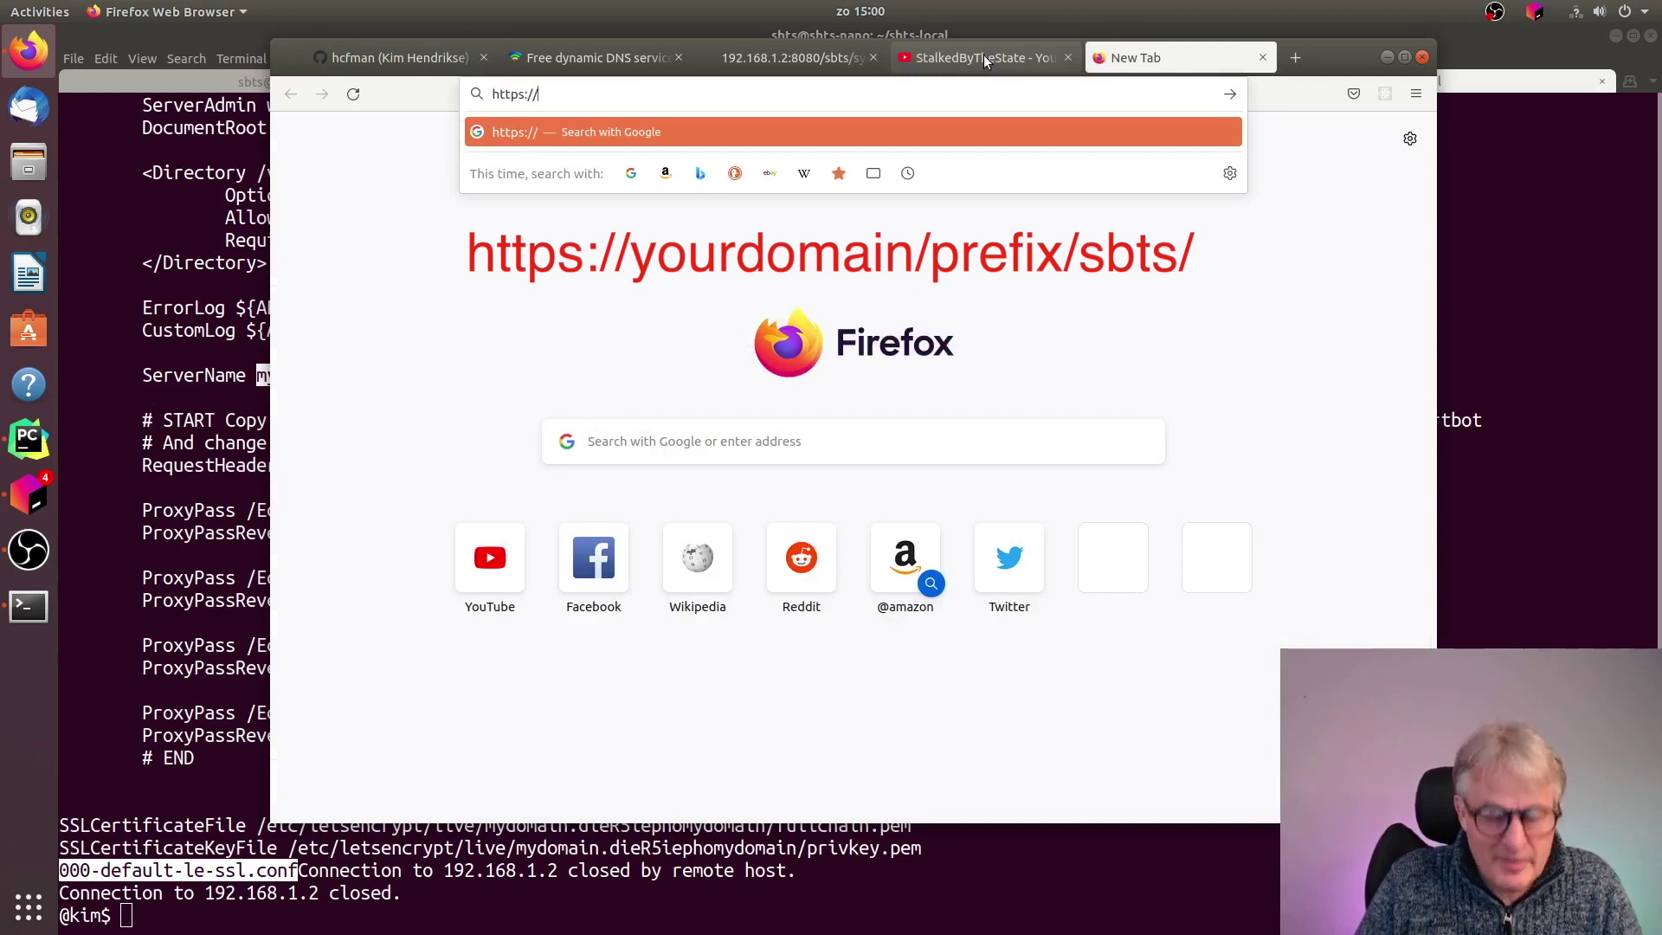
{"action": "type", "text": "mydomain.dieR5iephomydomain"}
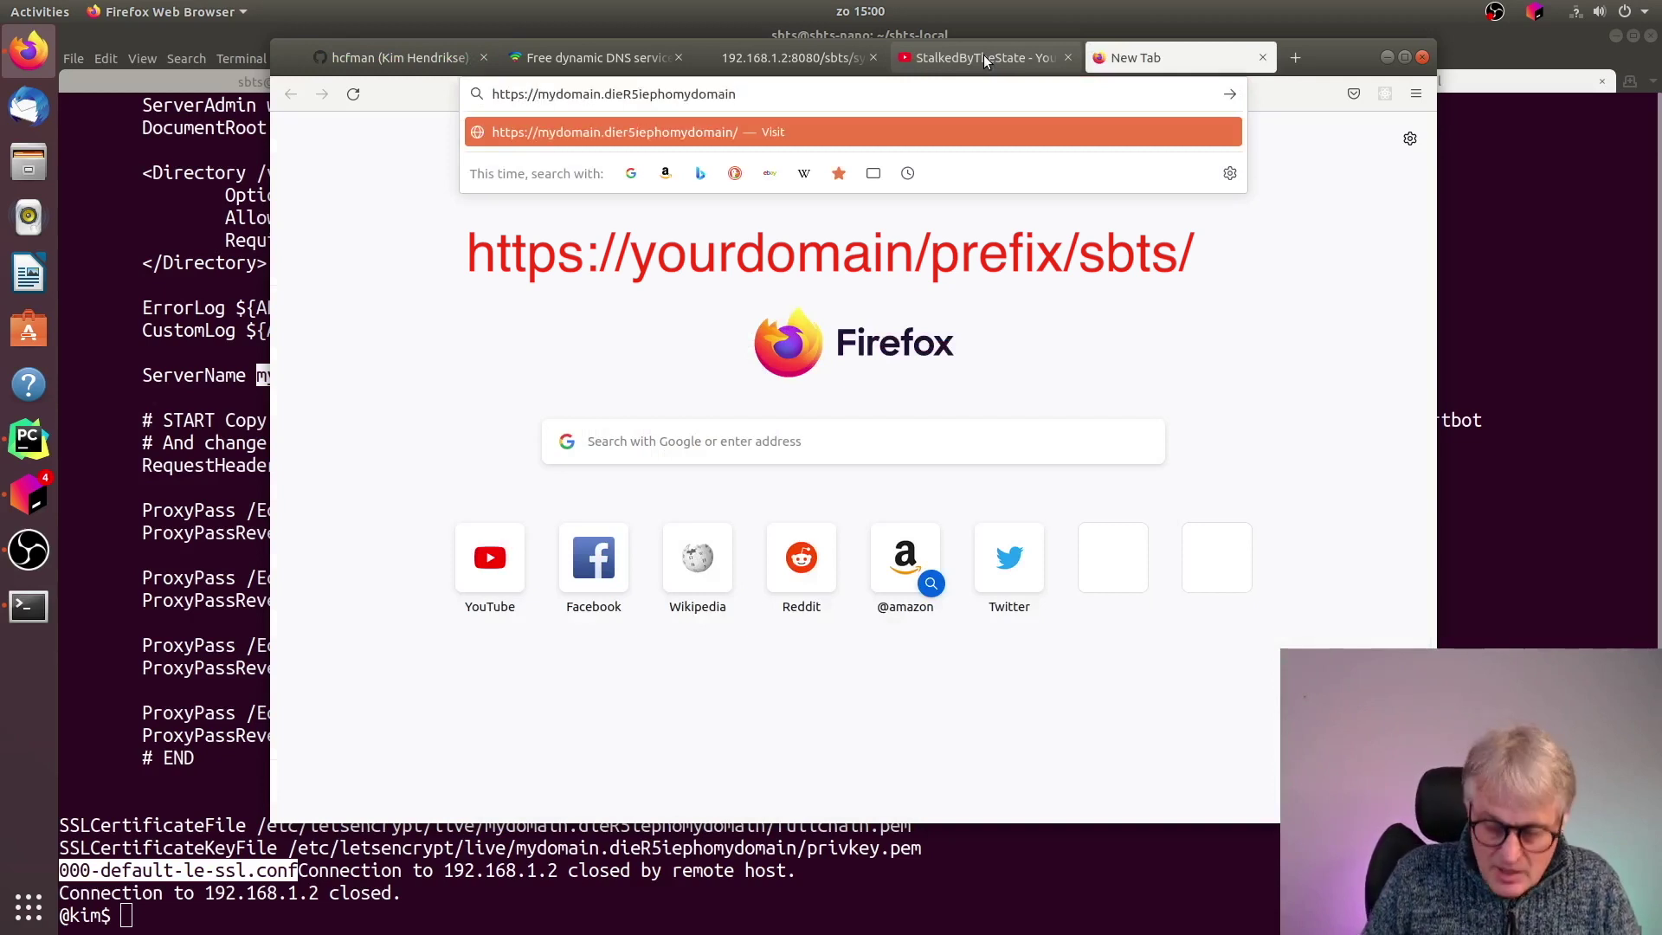
{"action": "type", "text": "/"}
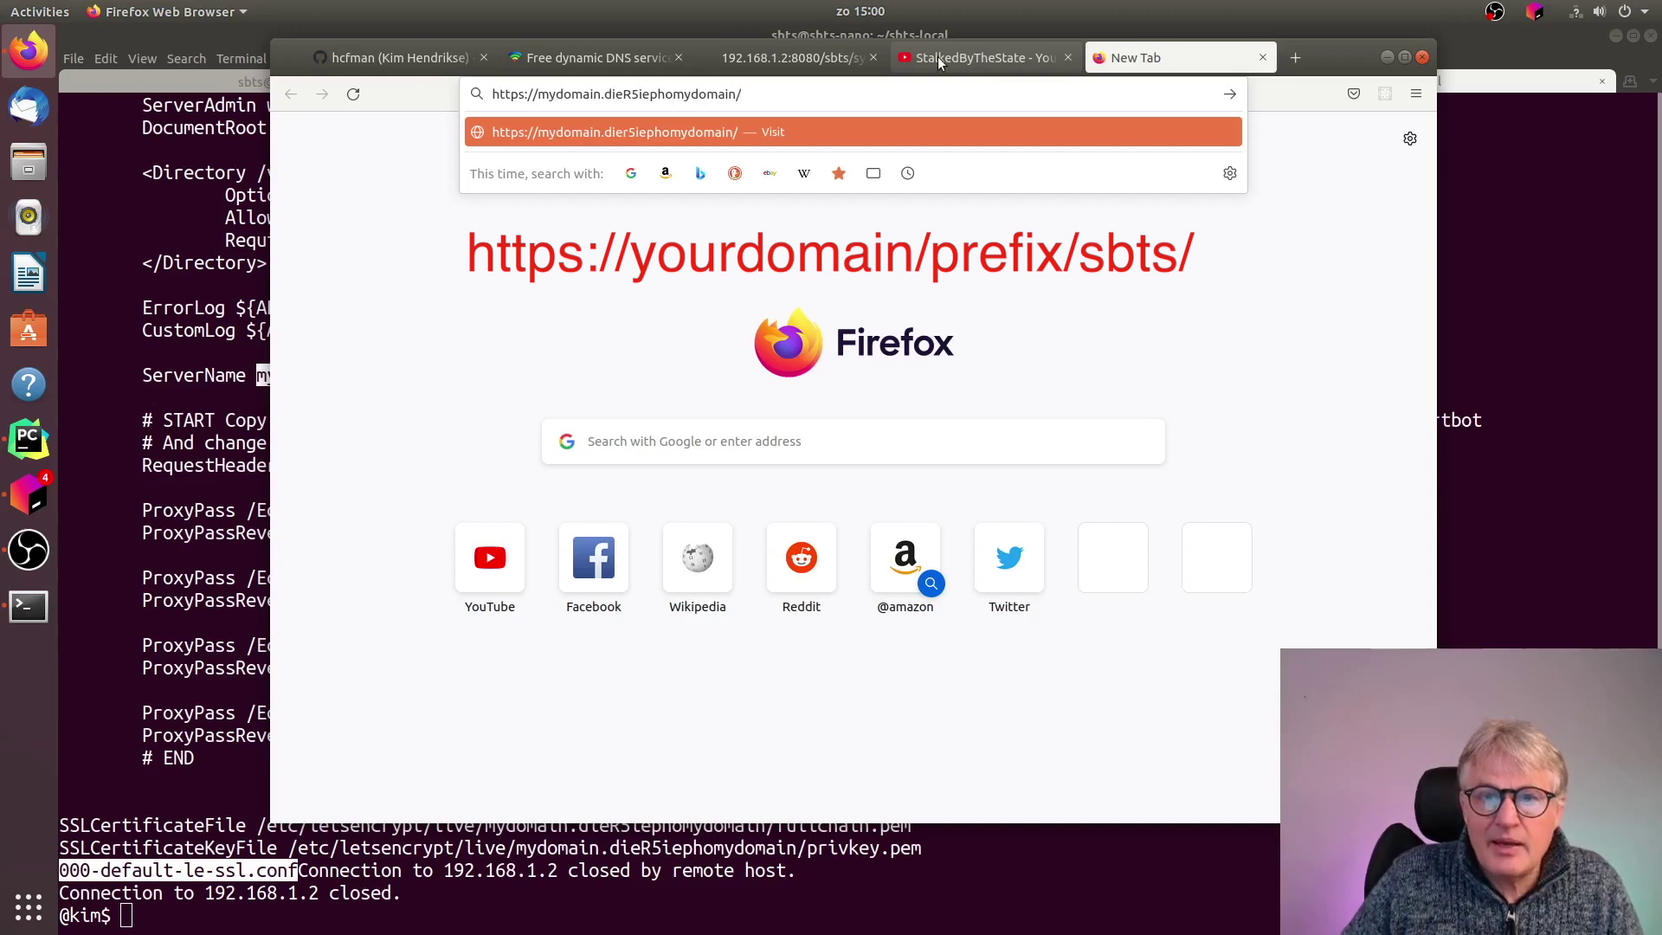
Append the first ProxyPass URL prefix and /sbts/ to the address, then show the terminal's URL list
{"action": "left_click", "coordinate": [222, 523]}
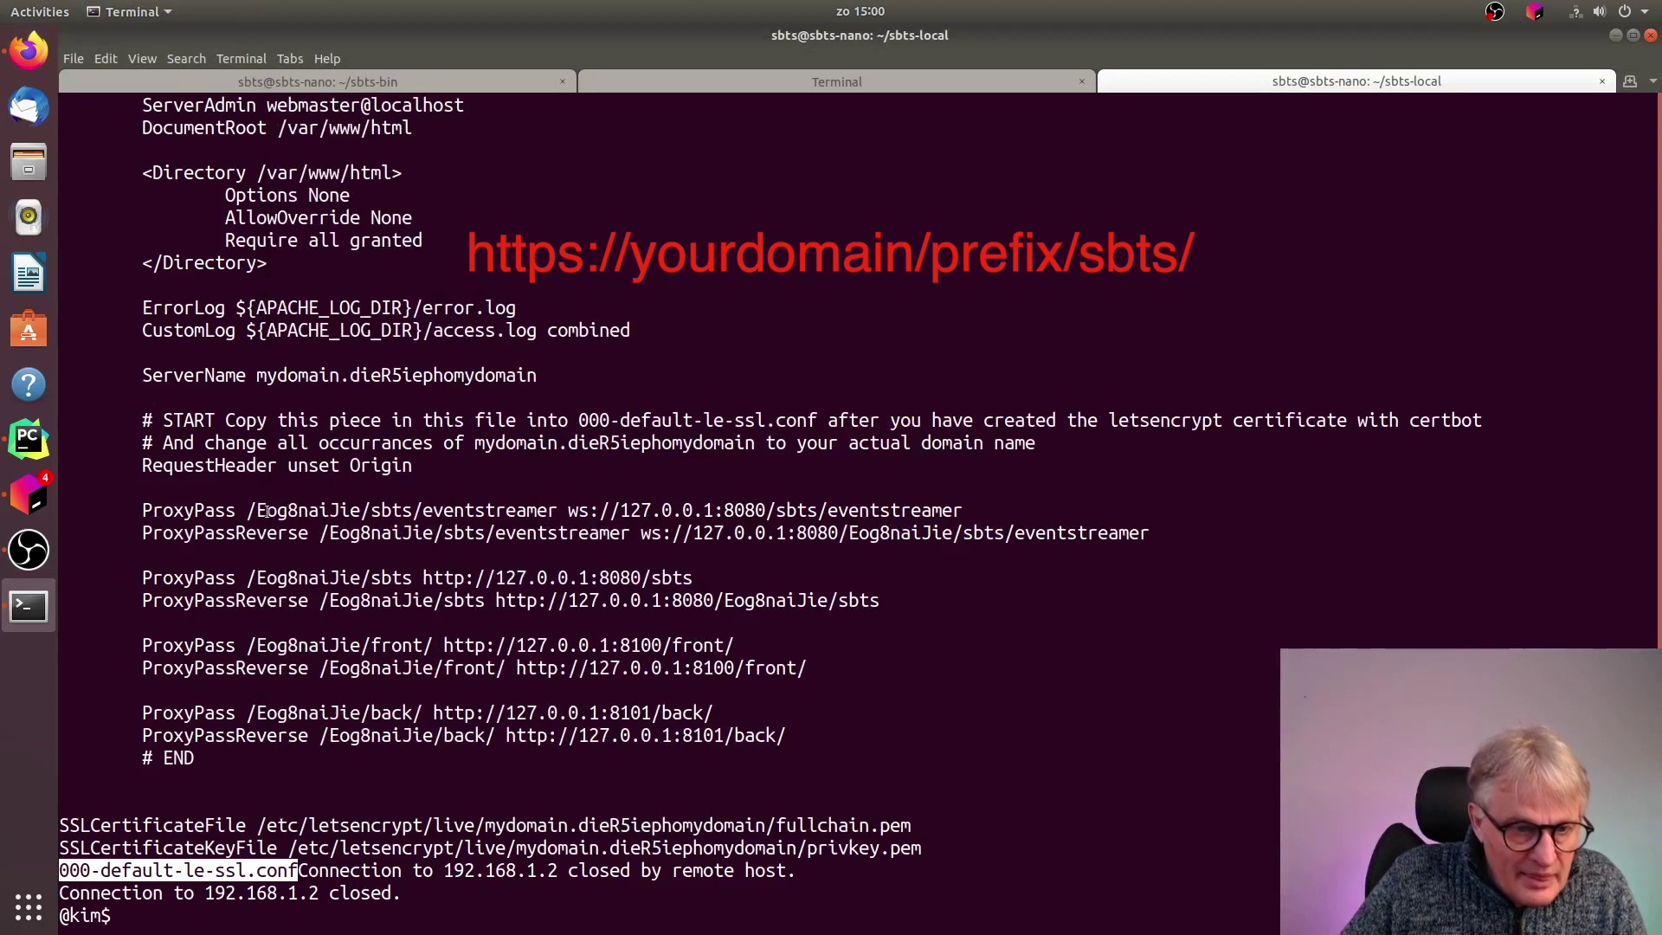
{"action": "left_click_drag", "start_coordinate": [262, 511], "coordinate": [356, 510]}
{"action": "key", "text": "ctrl+c"}
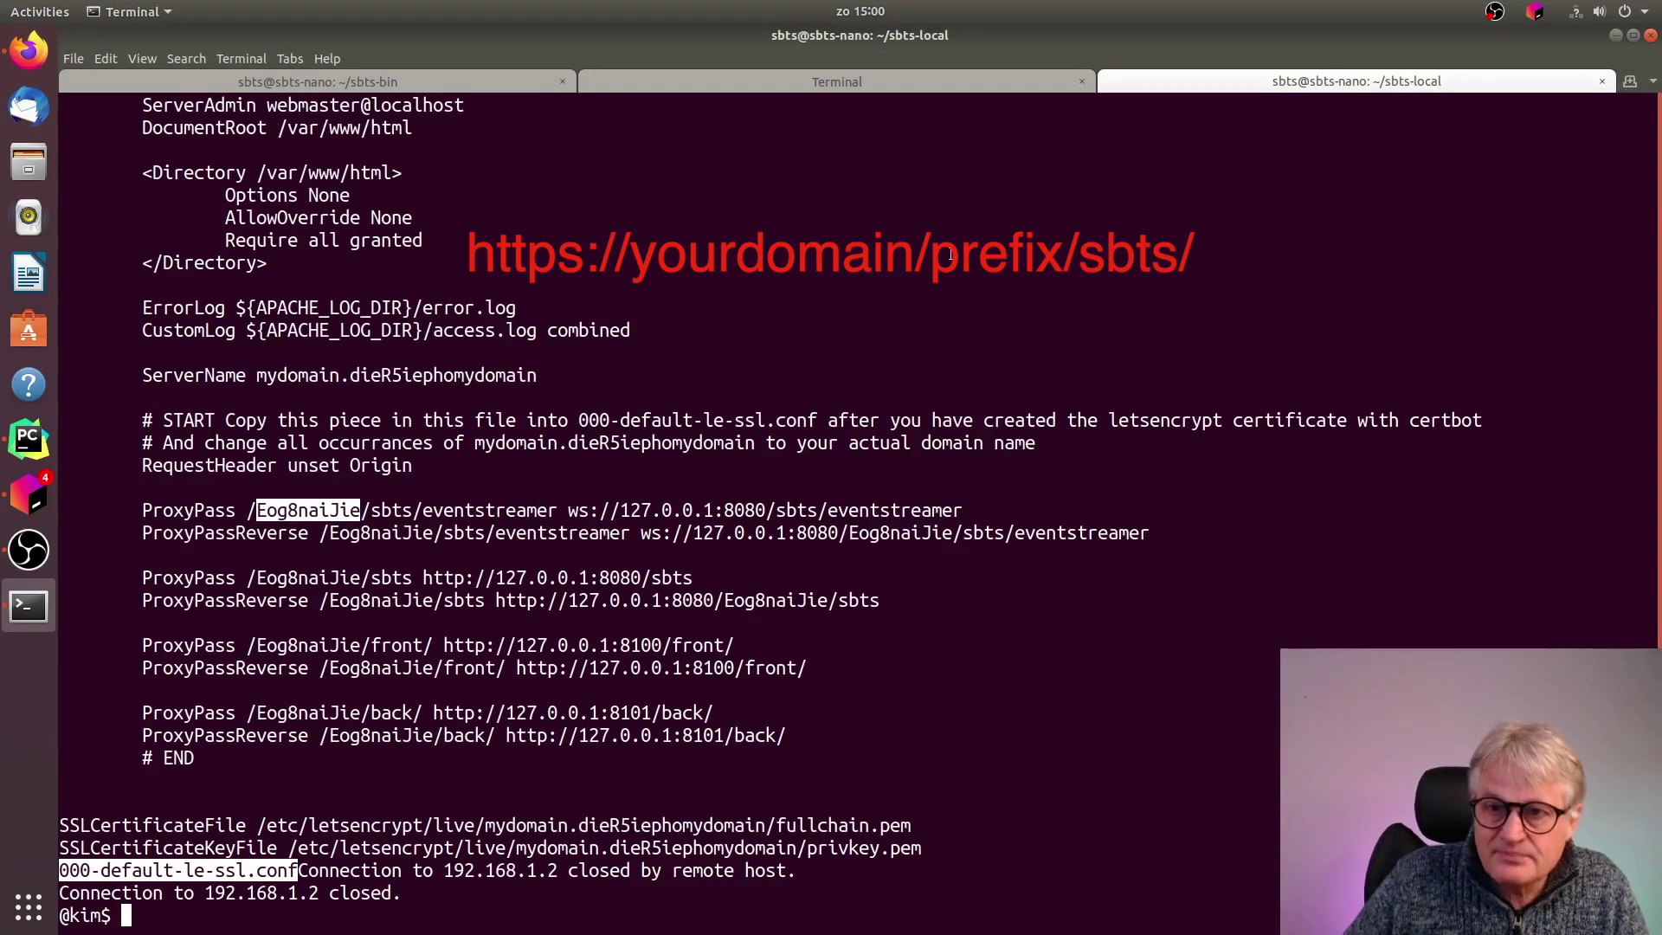
{"action": "left_click", "coordinate": [28, 50]}
{"action": "middle_click", "coordinate": [823, 97]}
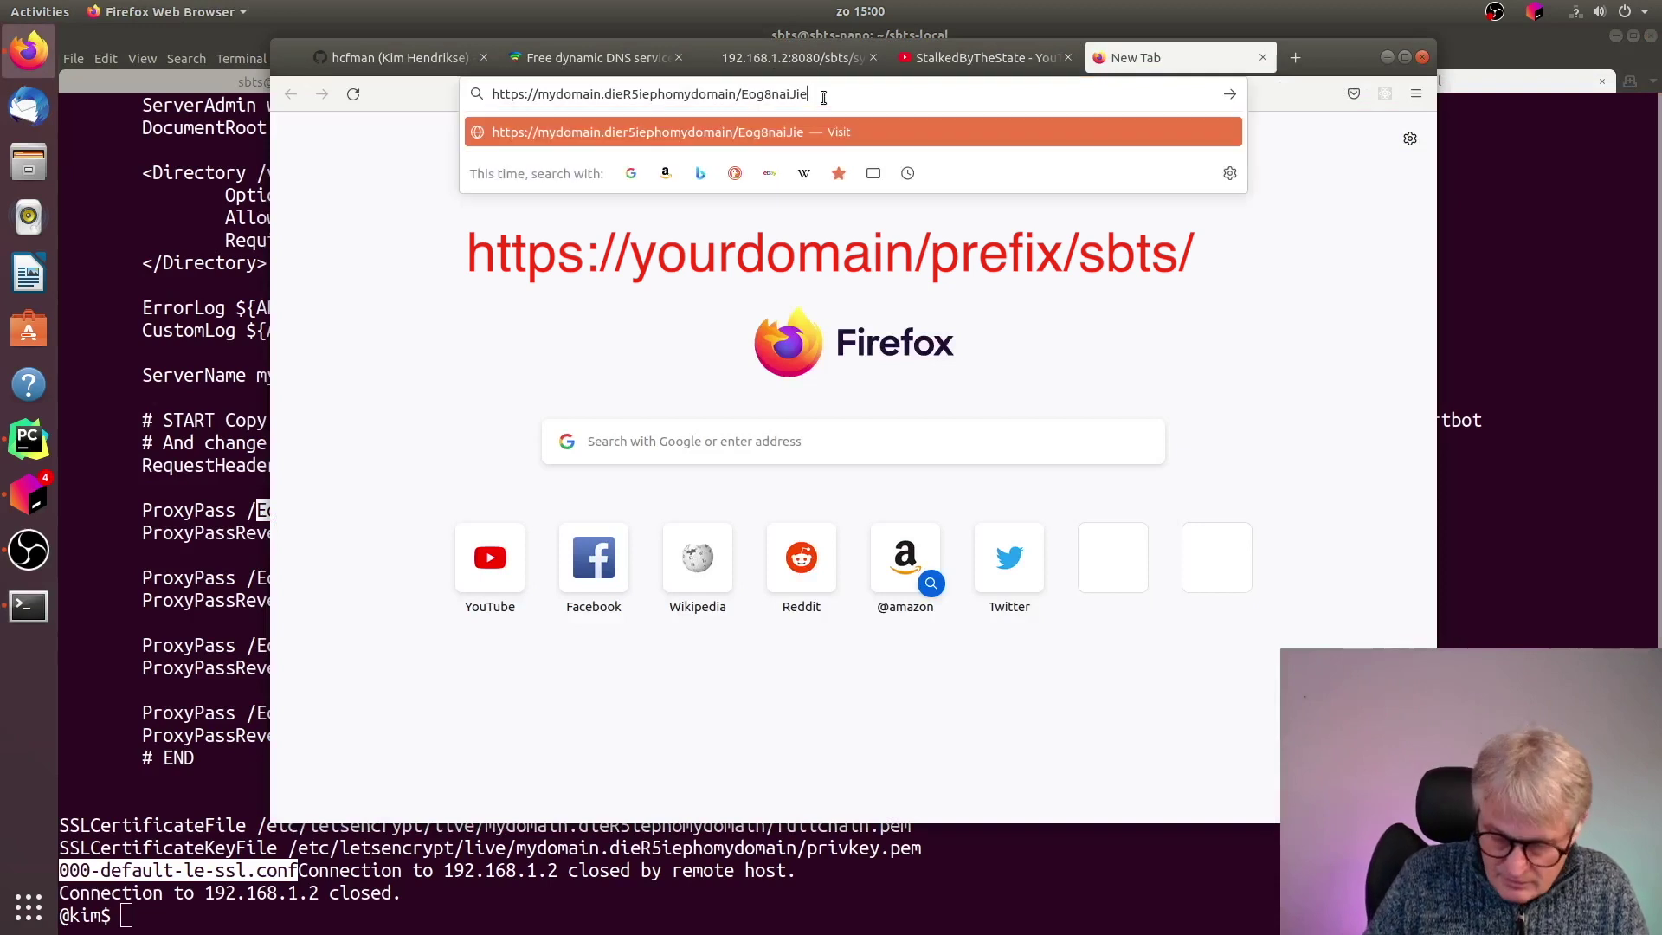
{"action": "type", "text": "/sbts/"}
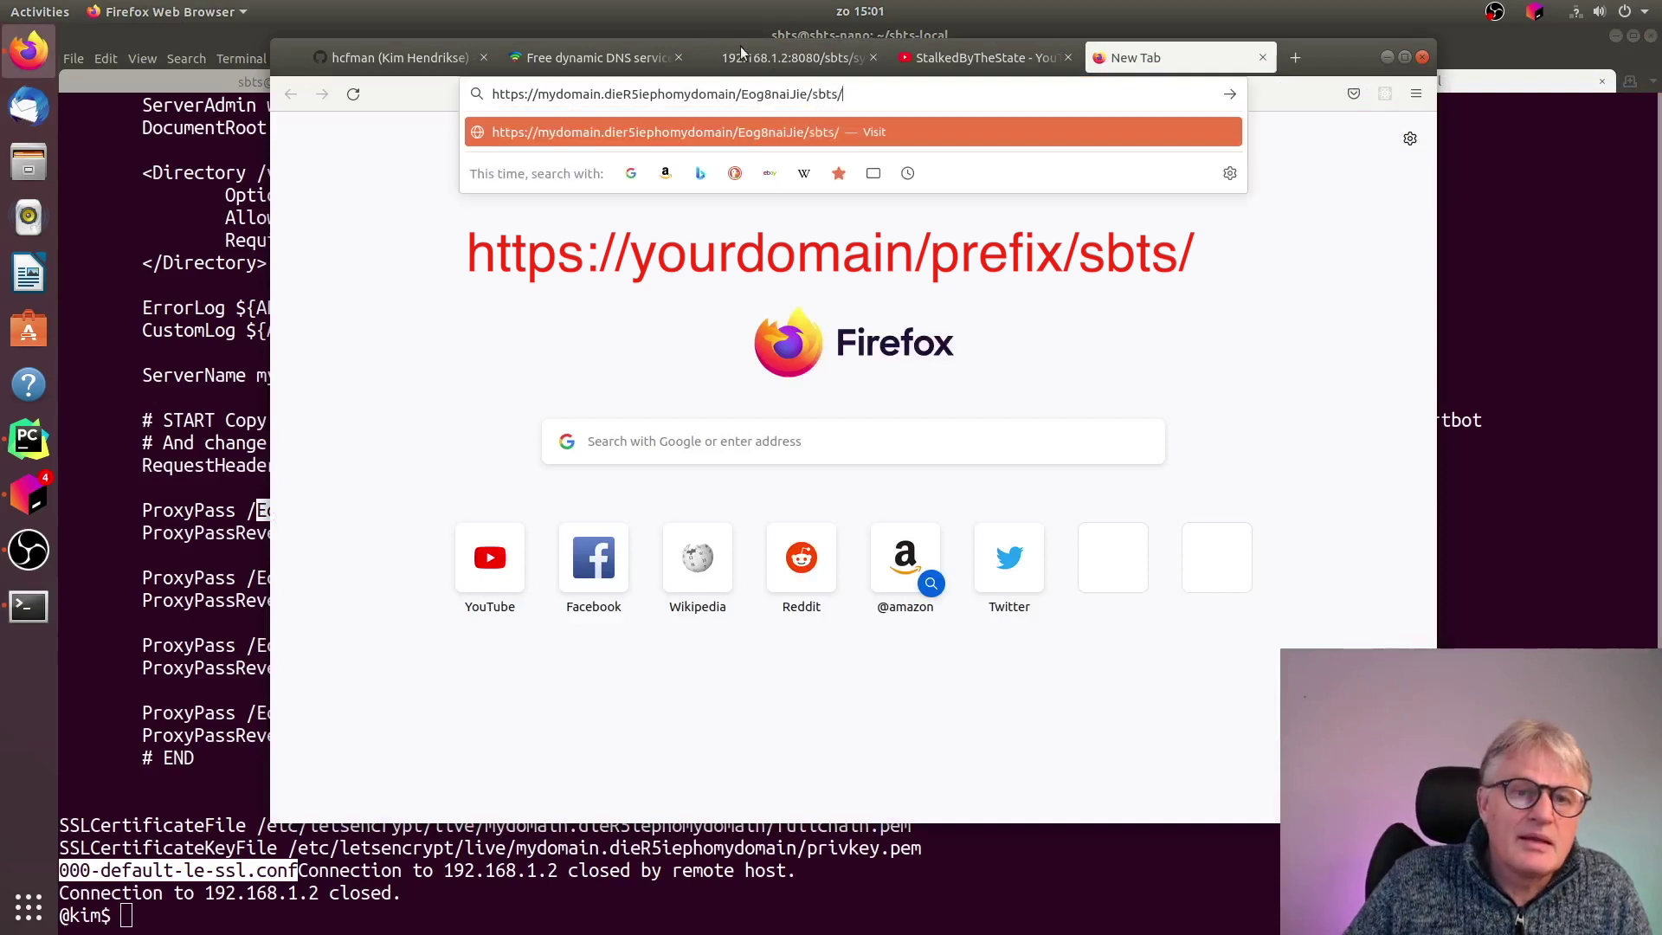
{"action": "key", "text": "alt+Tab"}
{"action": "left_click", "coordinate": [761, 75]}
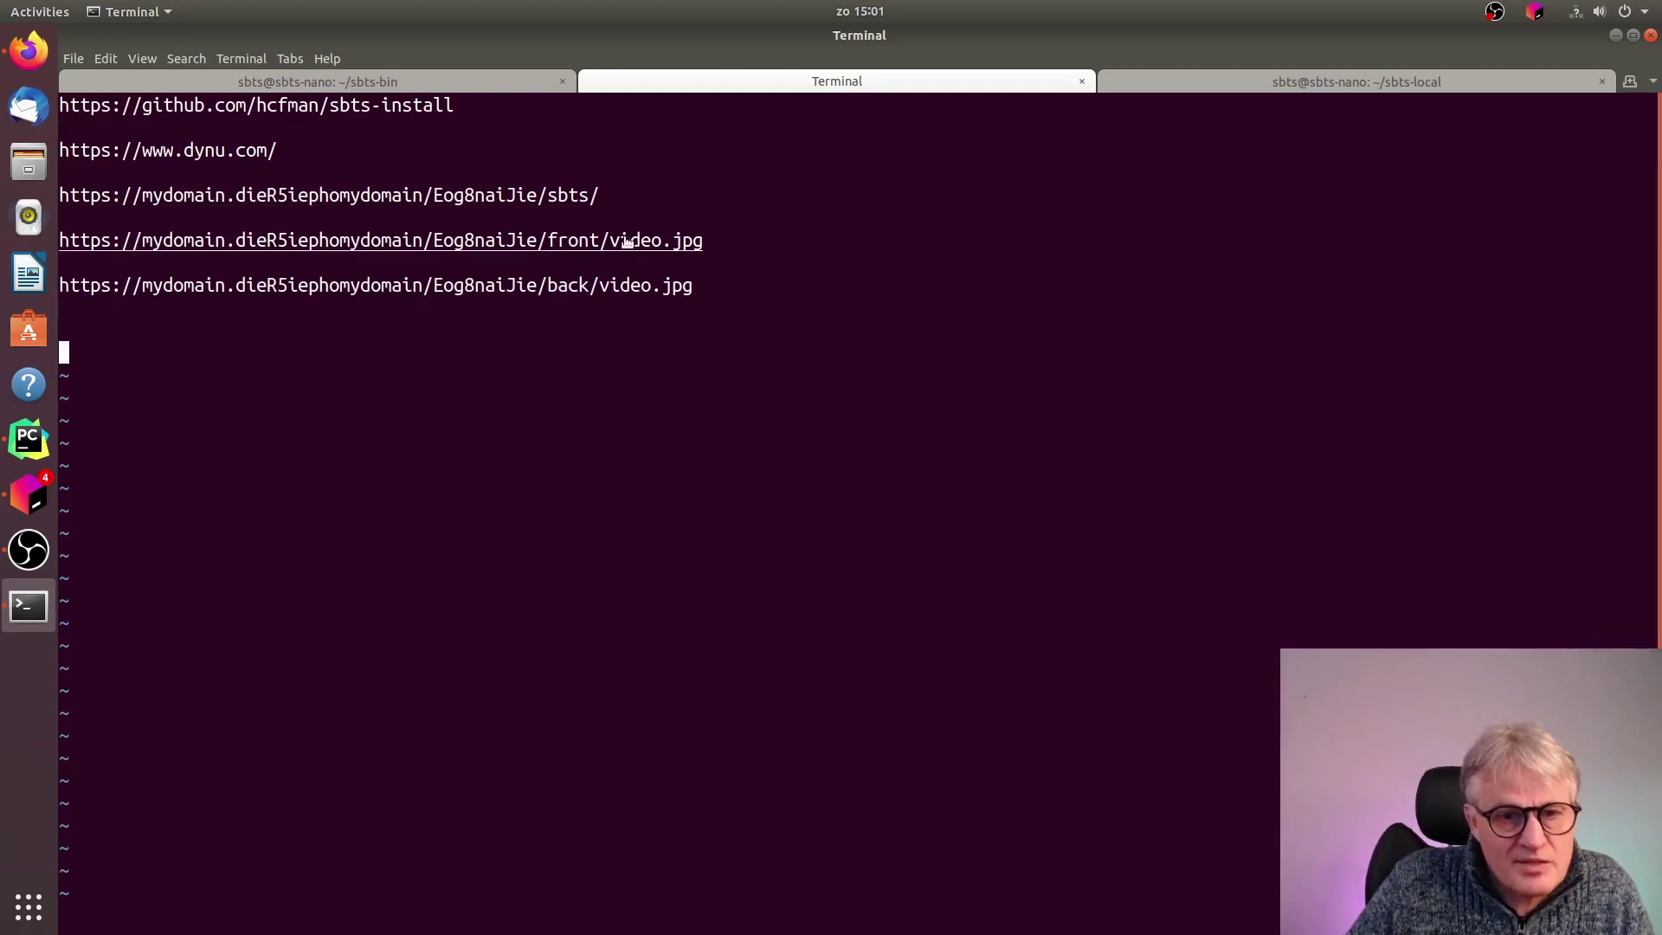
{"action": "left_click_drag", "start_coordinate": [738, 240], "coordinate": [3, 248]}
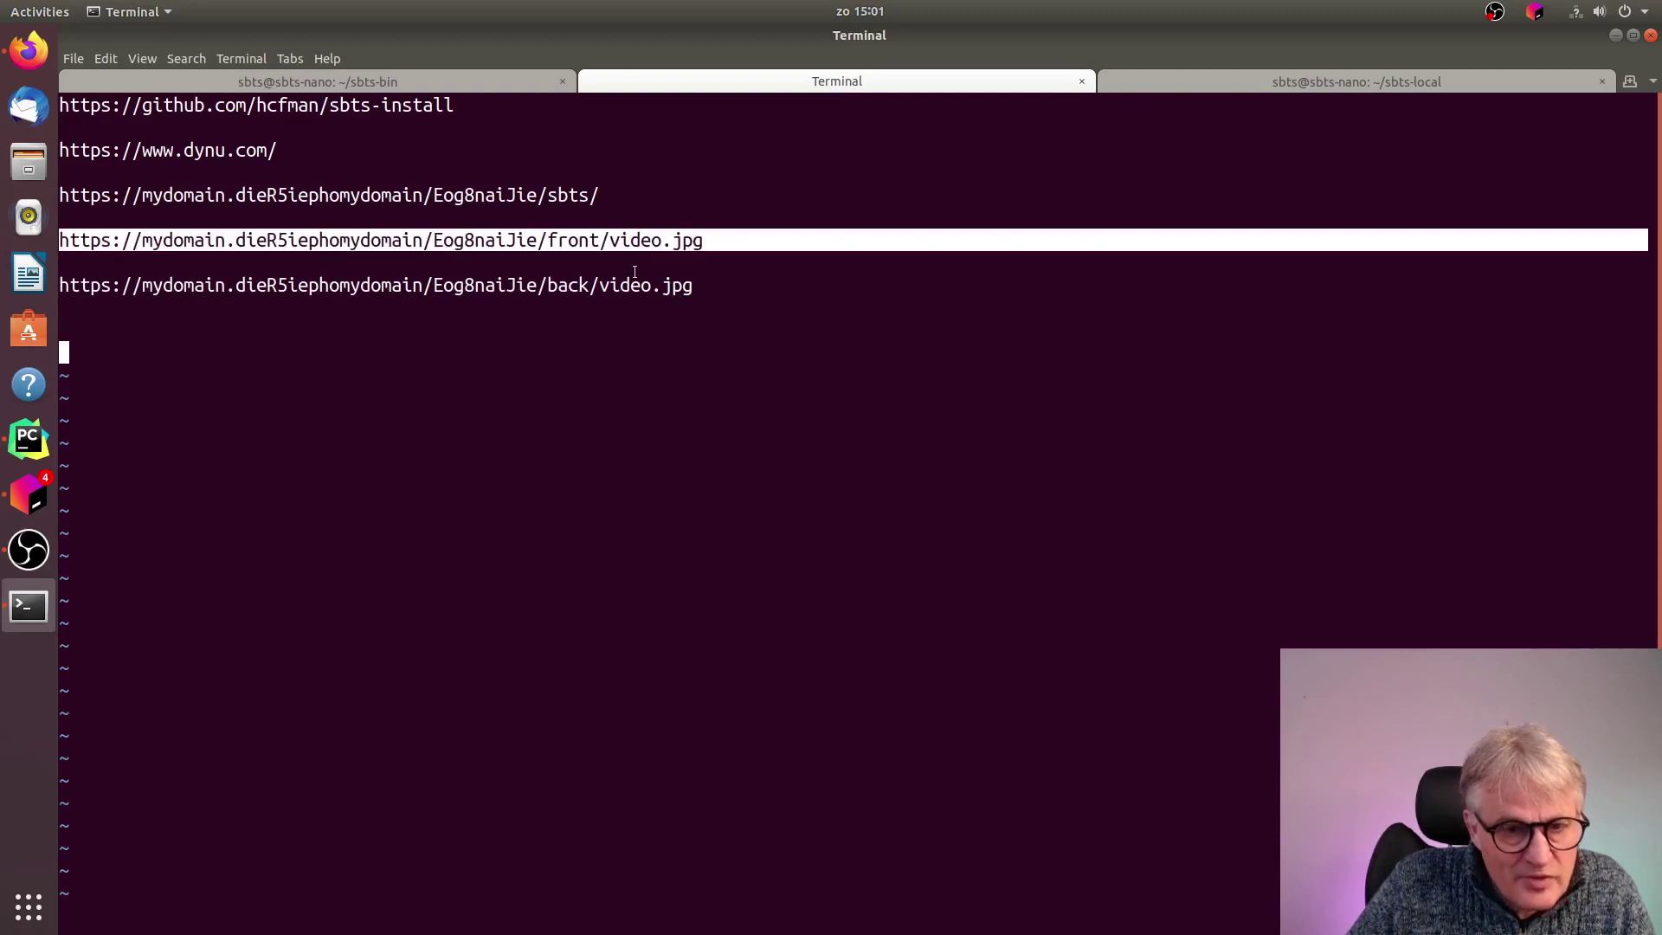
{"action": "left_click_drag", "start_coordinate": [713, 292], "coordinate": [45, 286]}
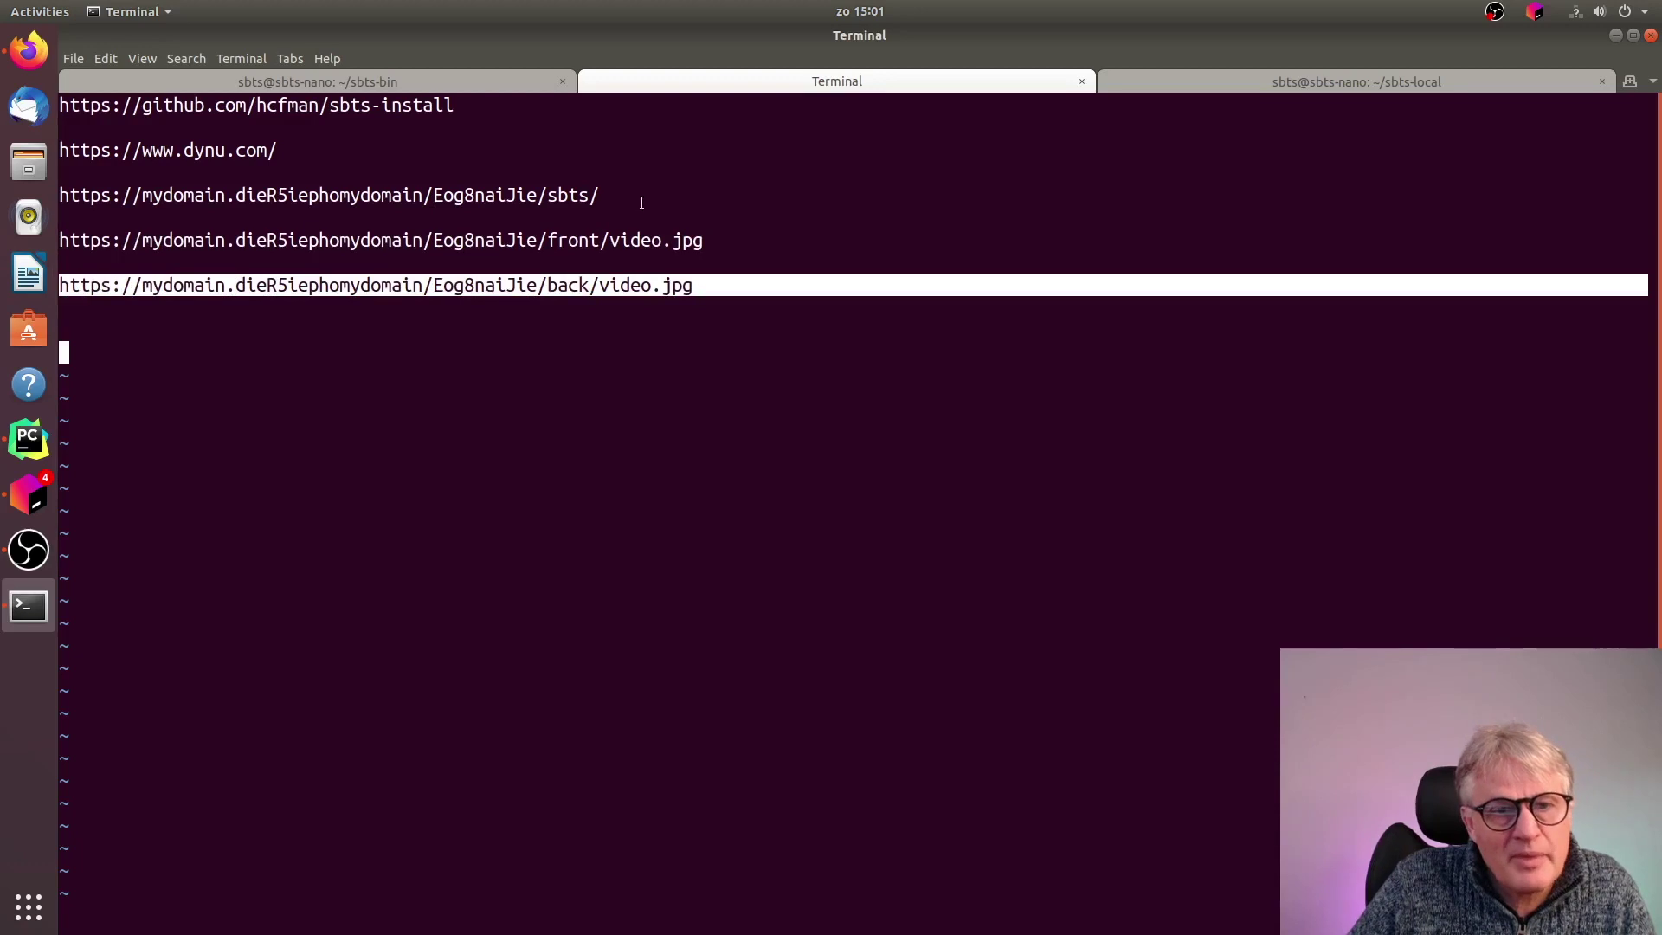
{"action": "left_click_drag", "start_coordinate": [641, 200], "coordinate": [51, 196]}
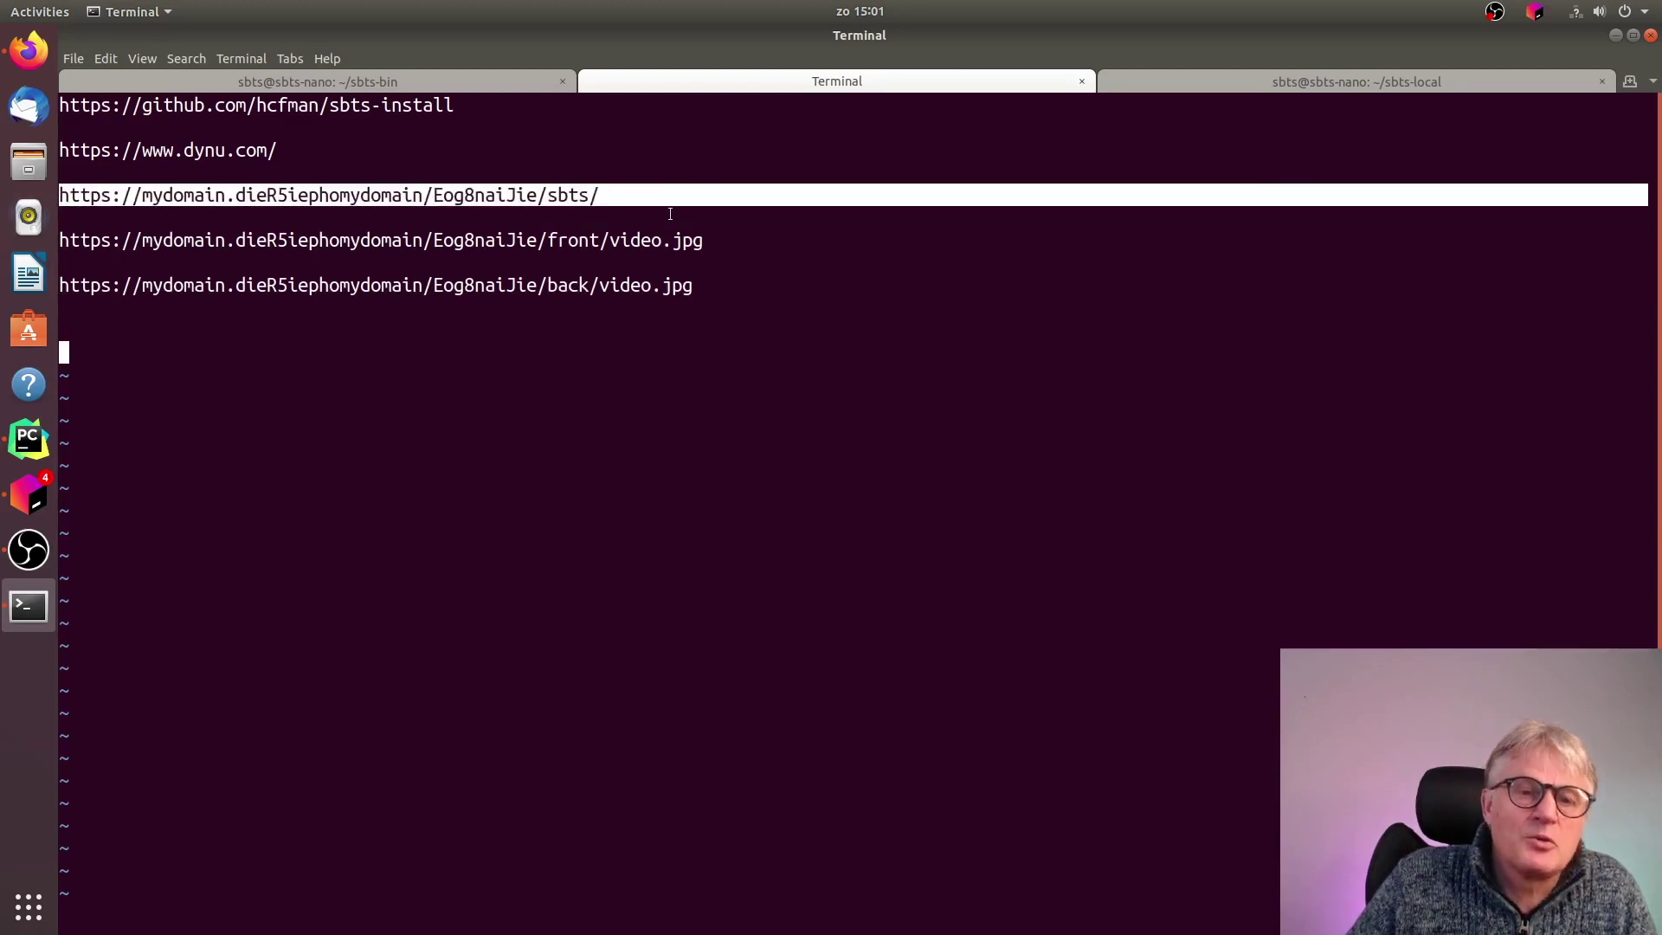
{"action": "left_click", "coordinate": [663, 187]}
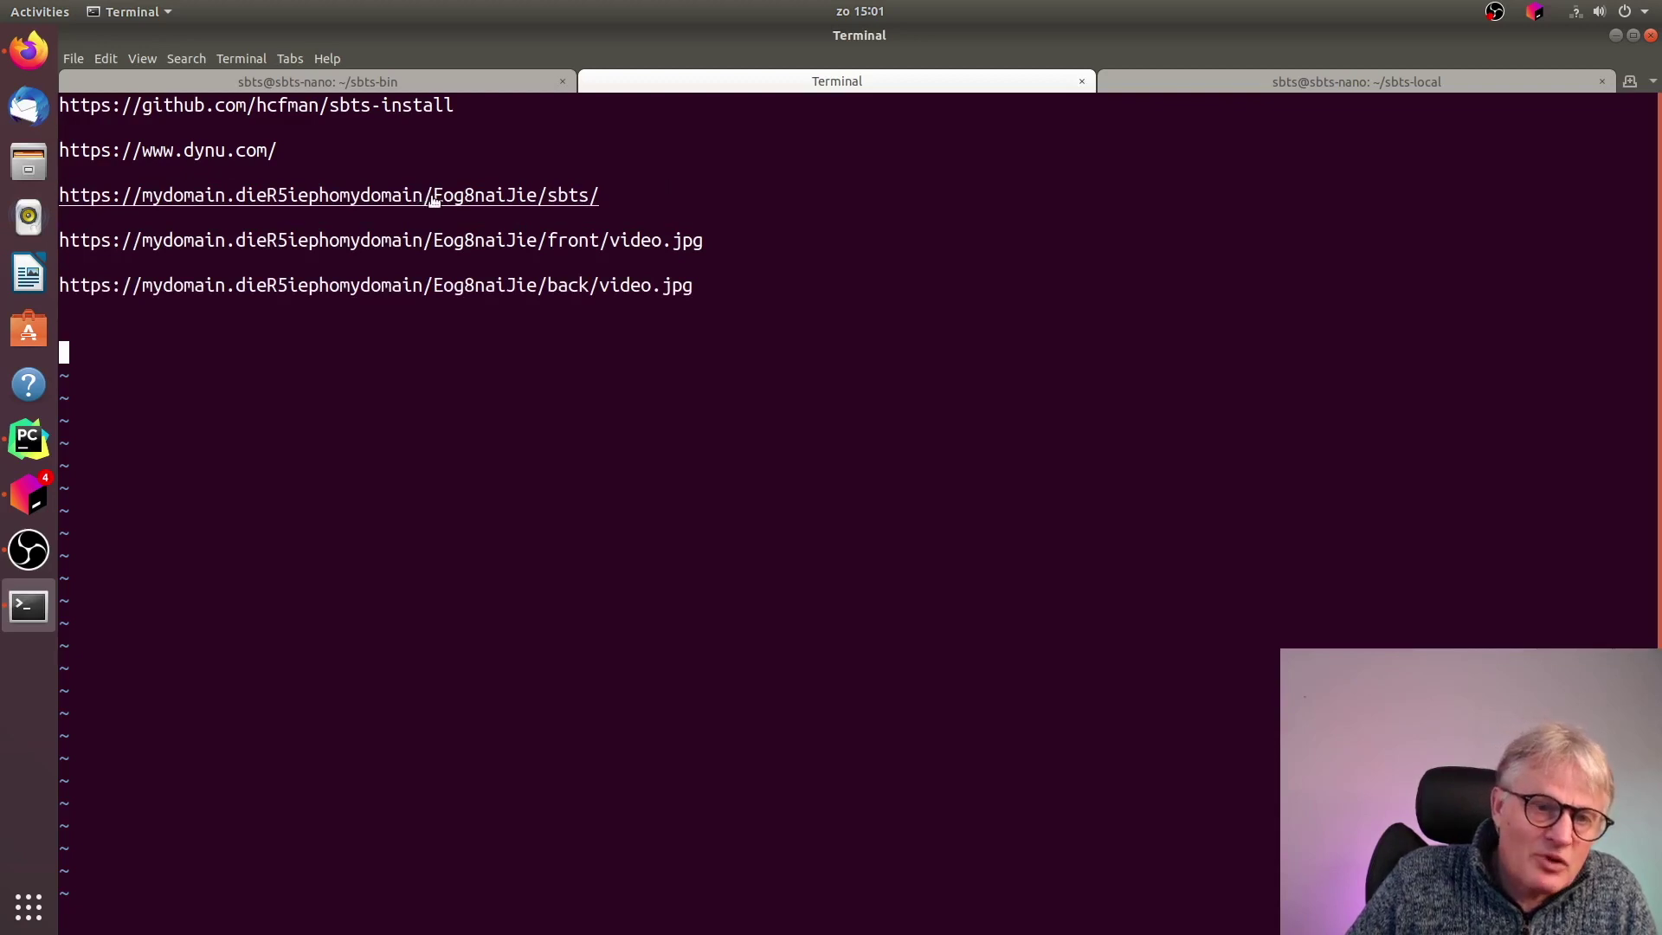
{"action": "left_click_drag", "start_coordinate": [435, 200], "coordinate": [534, 210]}
{"action": "left_click", "coordinate": [751, 190]}
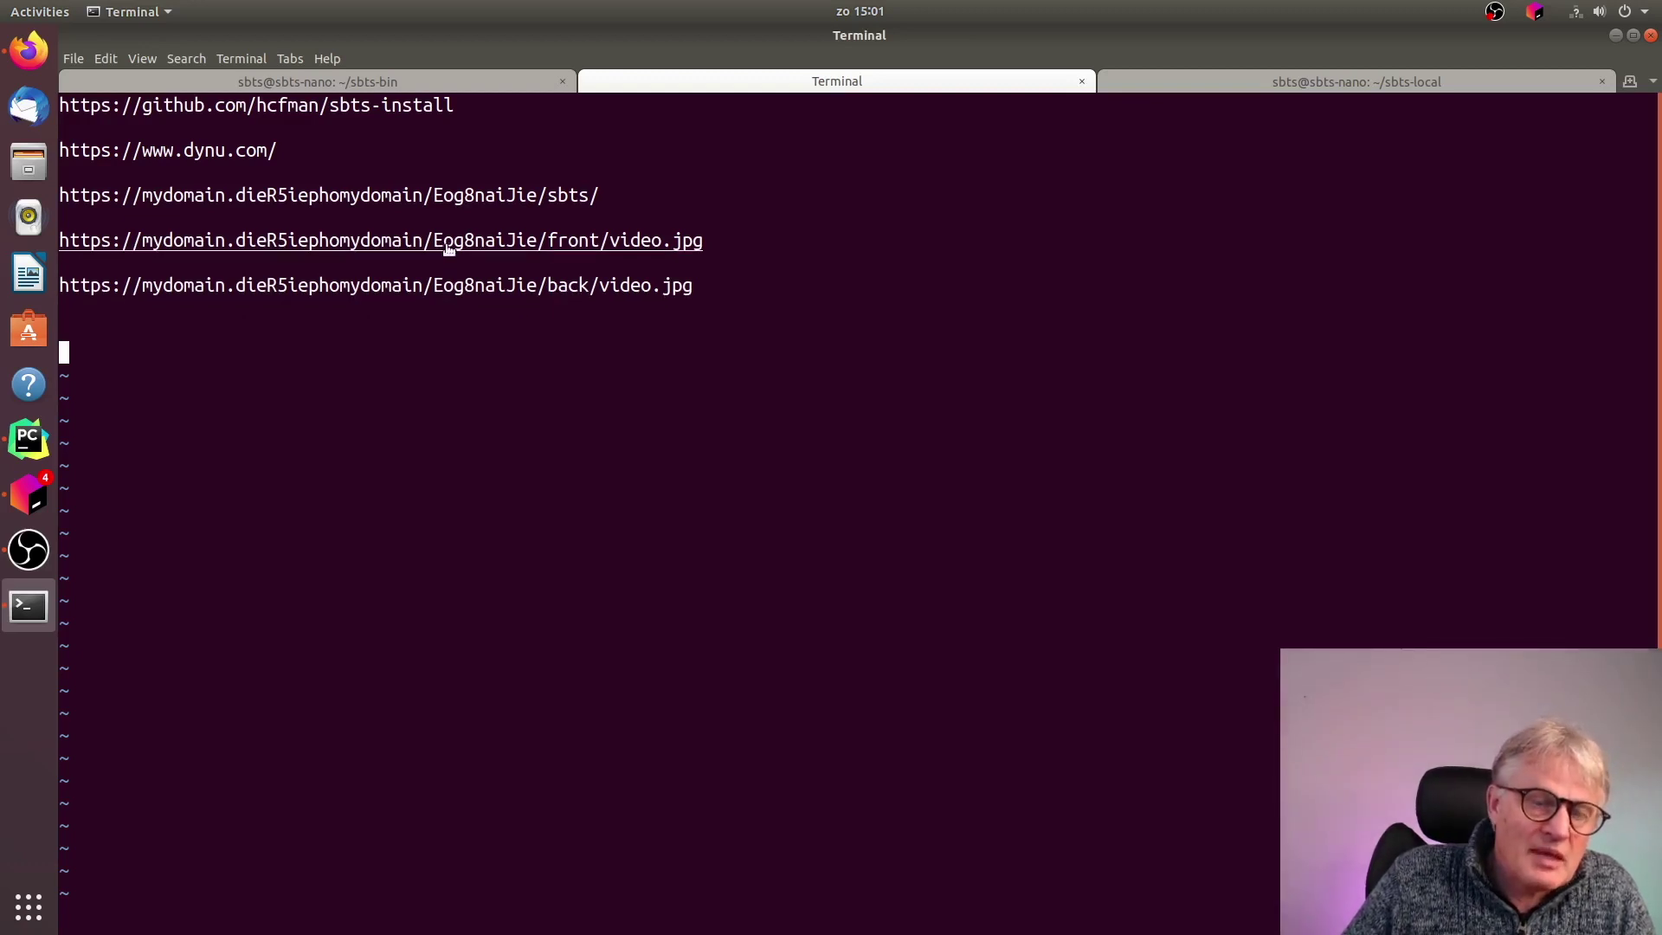
{"action": "left_click_drag", "start_coordinate": [545, 245], "coordinate": [438, 242]}
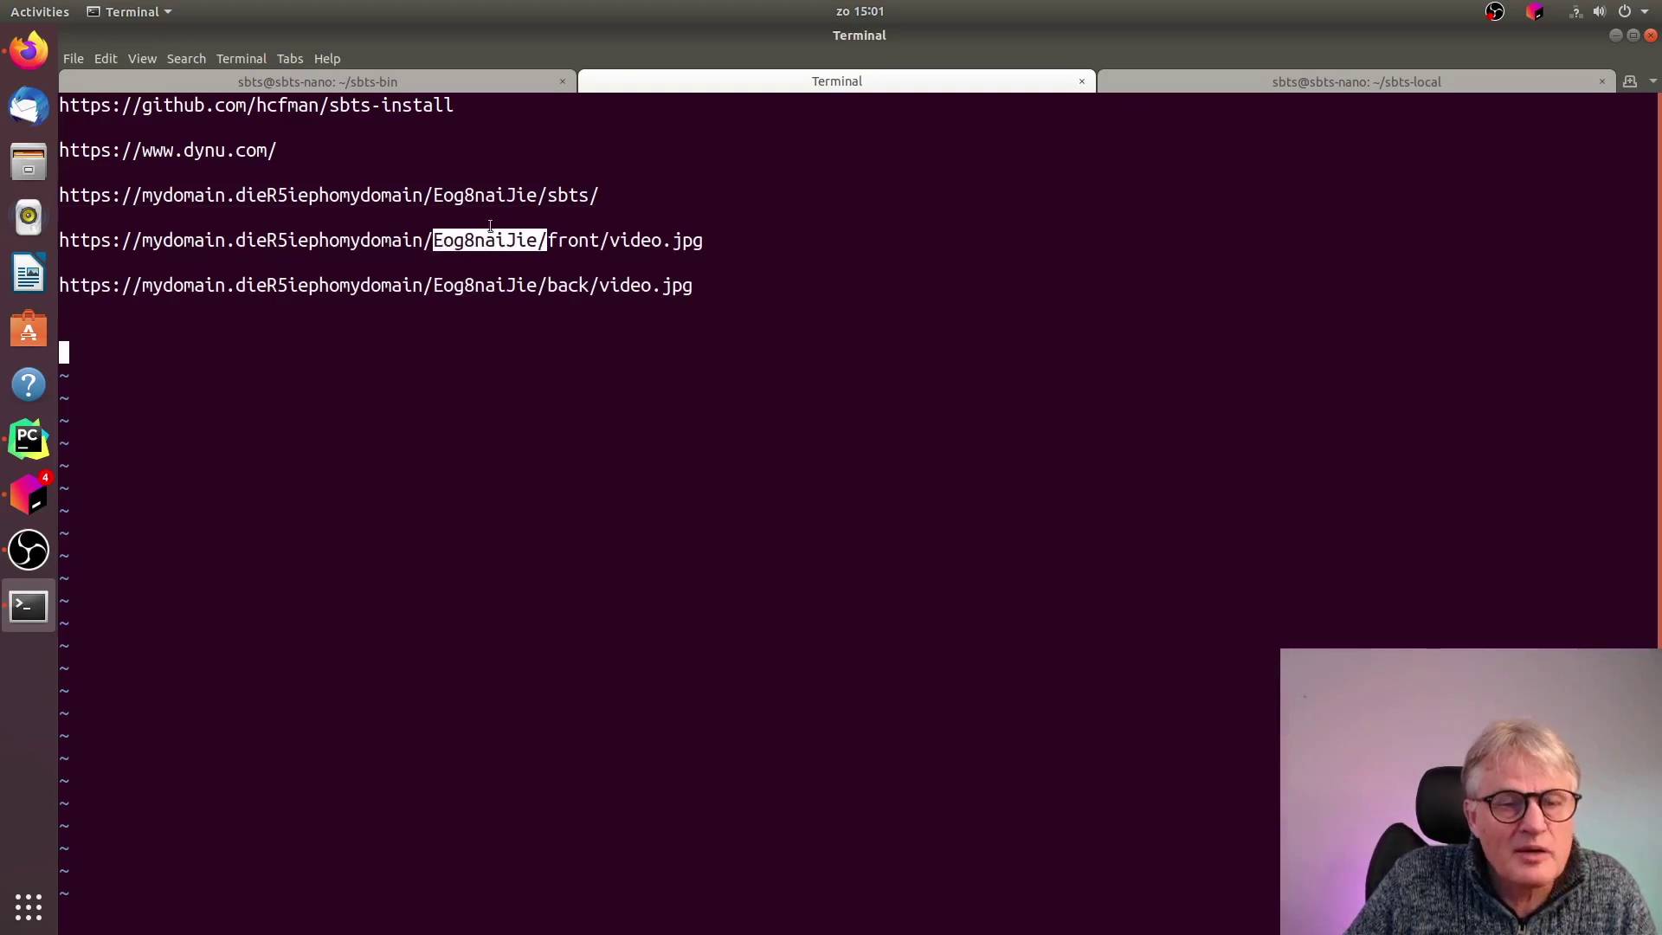
{"action": "left_click", "coordinate": [467, 398]}
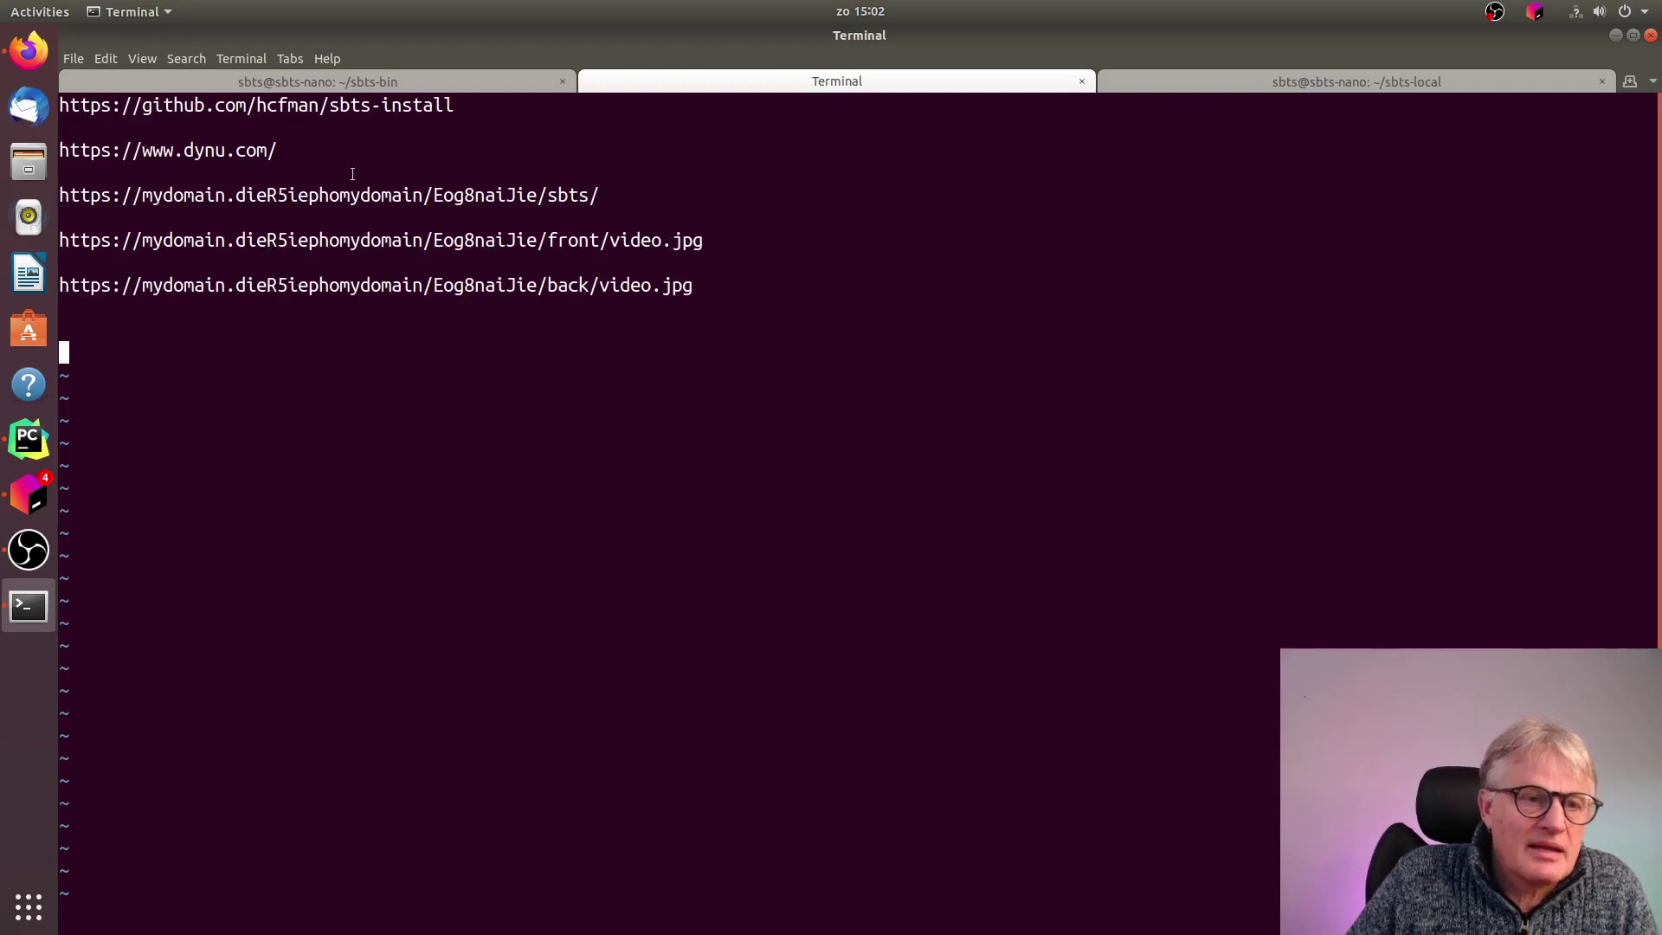
Open the device's sbts/ URL from the terminal in Firefox and focus the address bar
{"action": "left_click", "coordinate": [519, 196], "text": "ctrl"}
{"action": "left_click", "coordinate": [873, 95]}
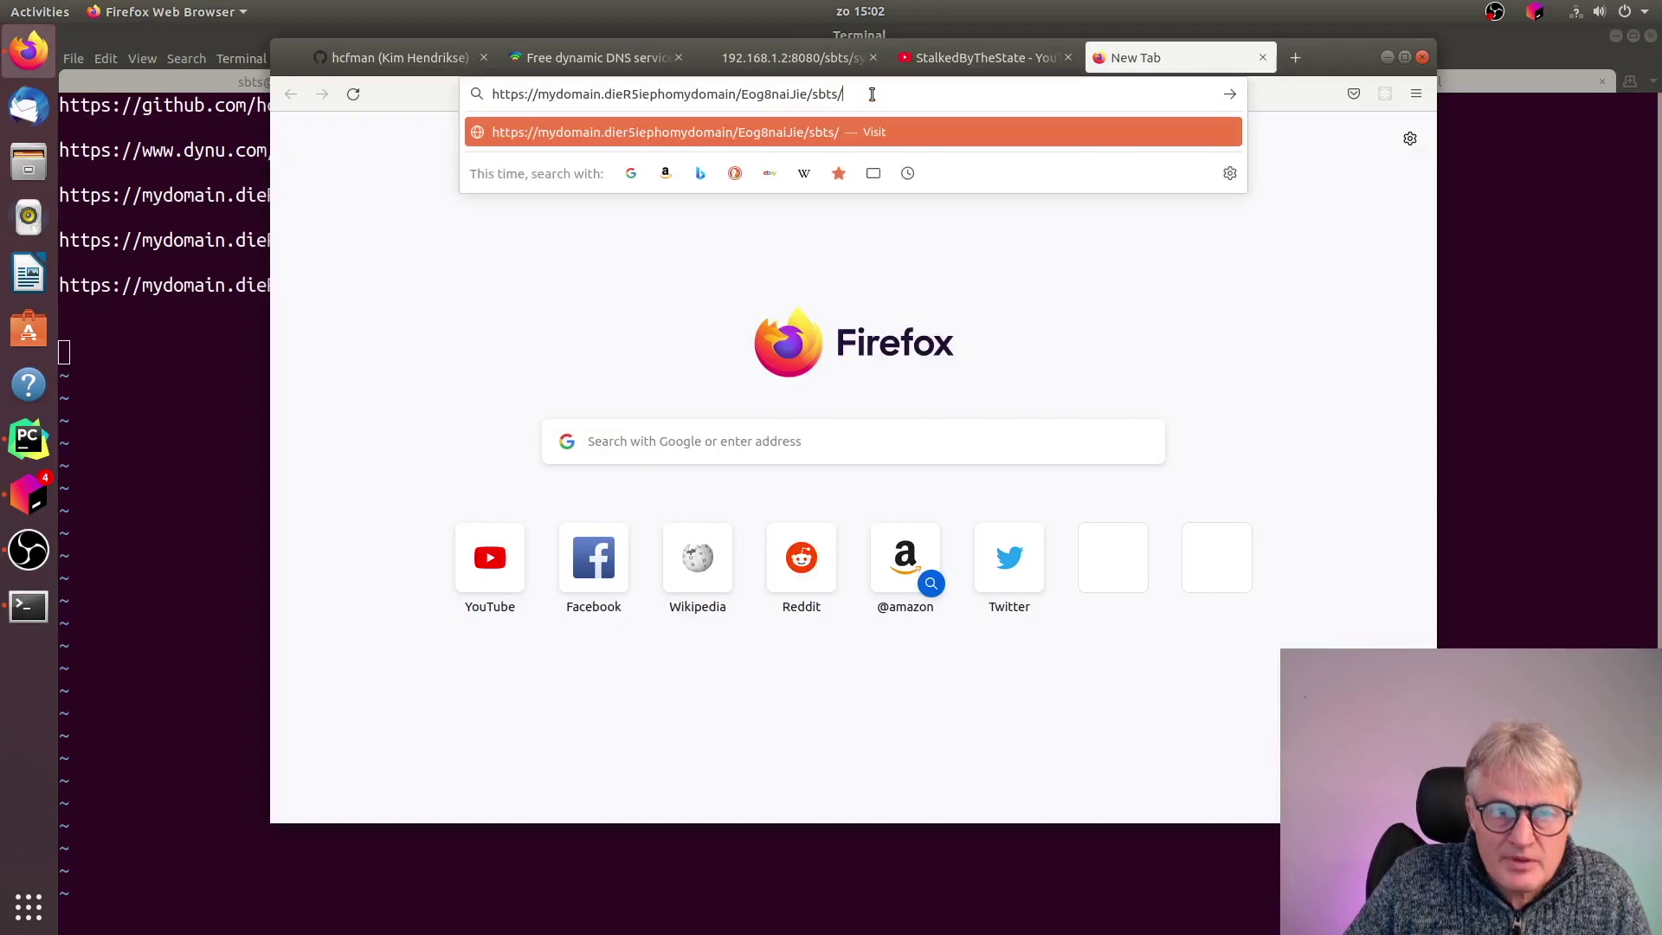